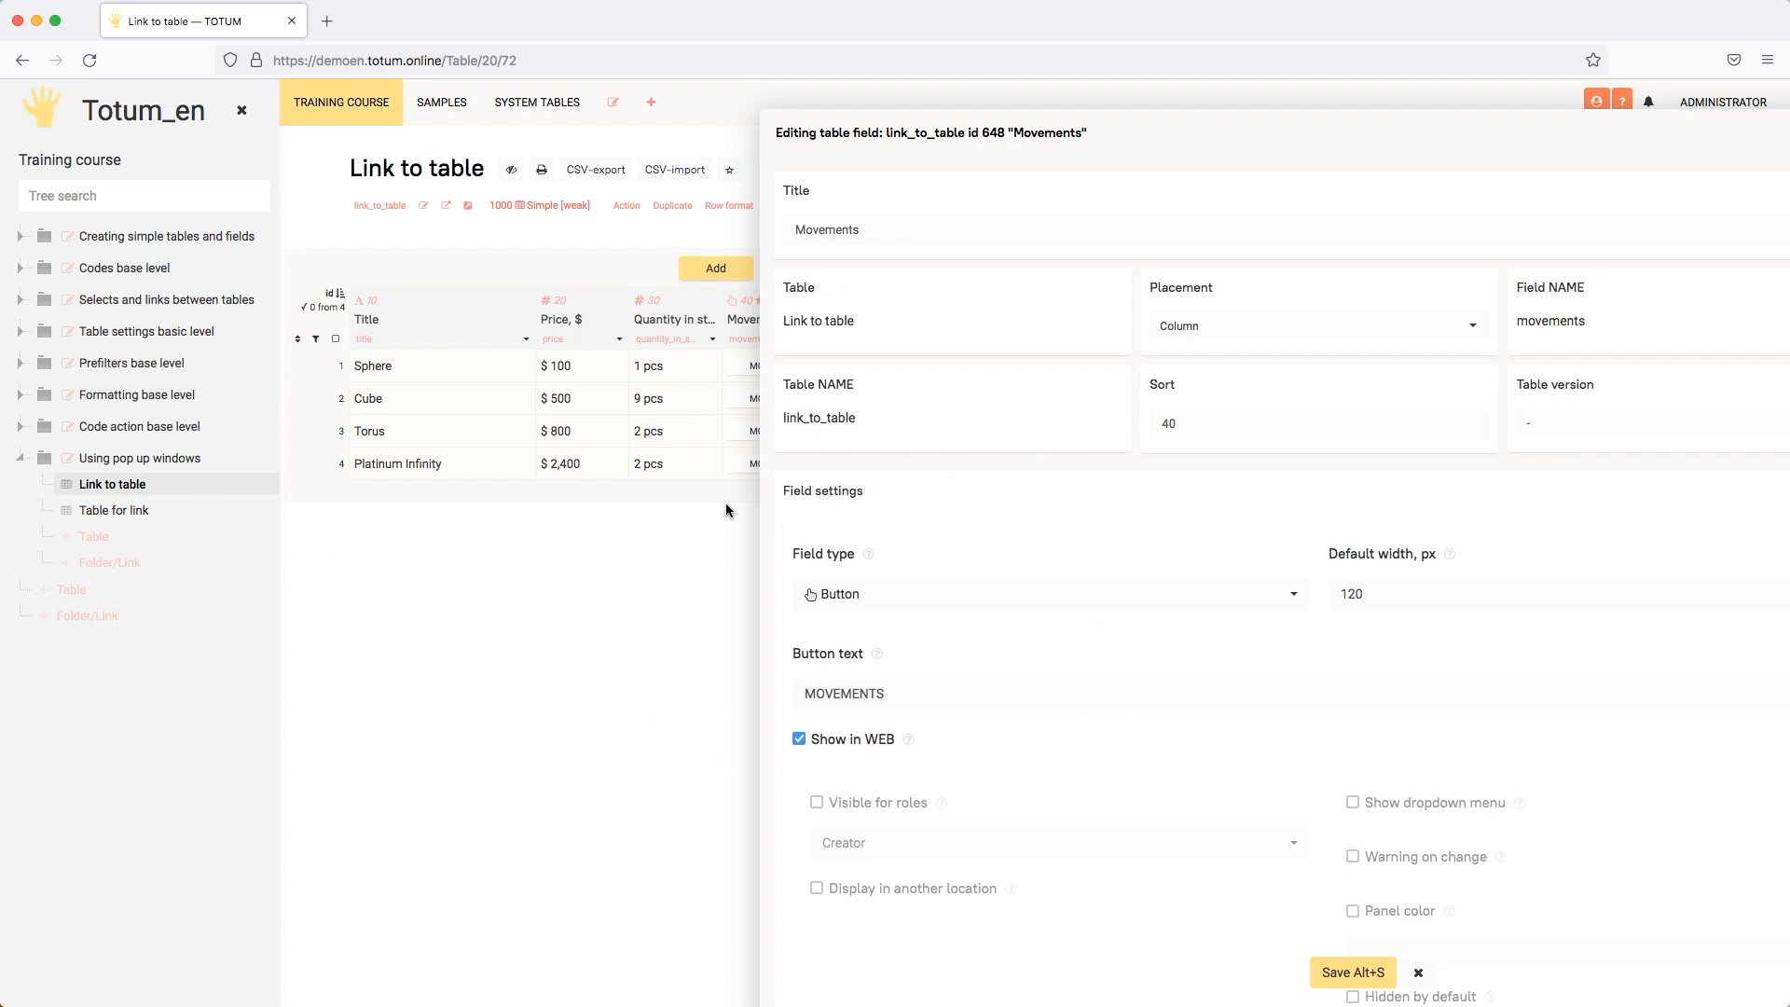
Add the parameter refresh: true after width: "80vw" in the Movements button's linkToTable action code and save the field.
scroll(1055, 498, down, 7)
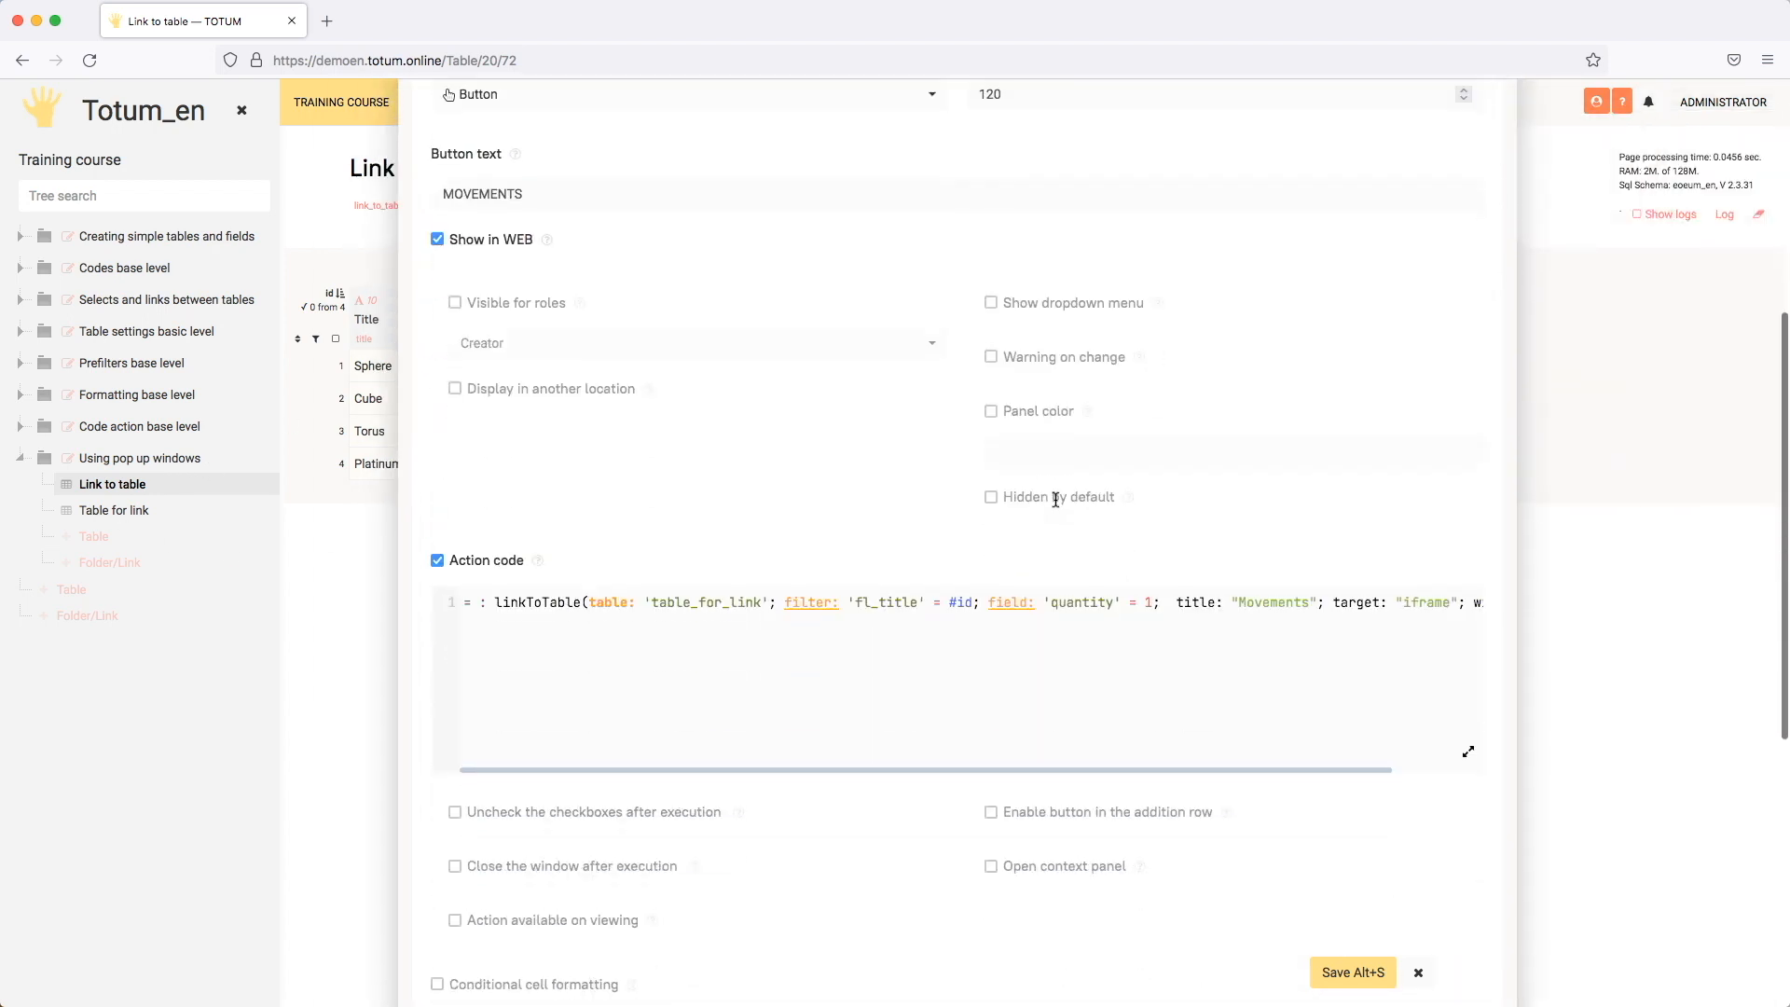
scroll(1046, 470, right, 3)
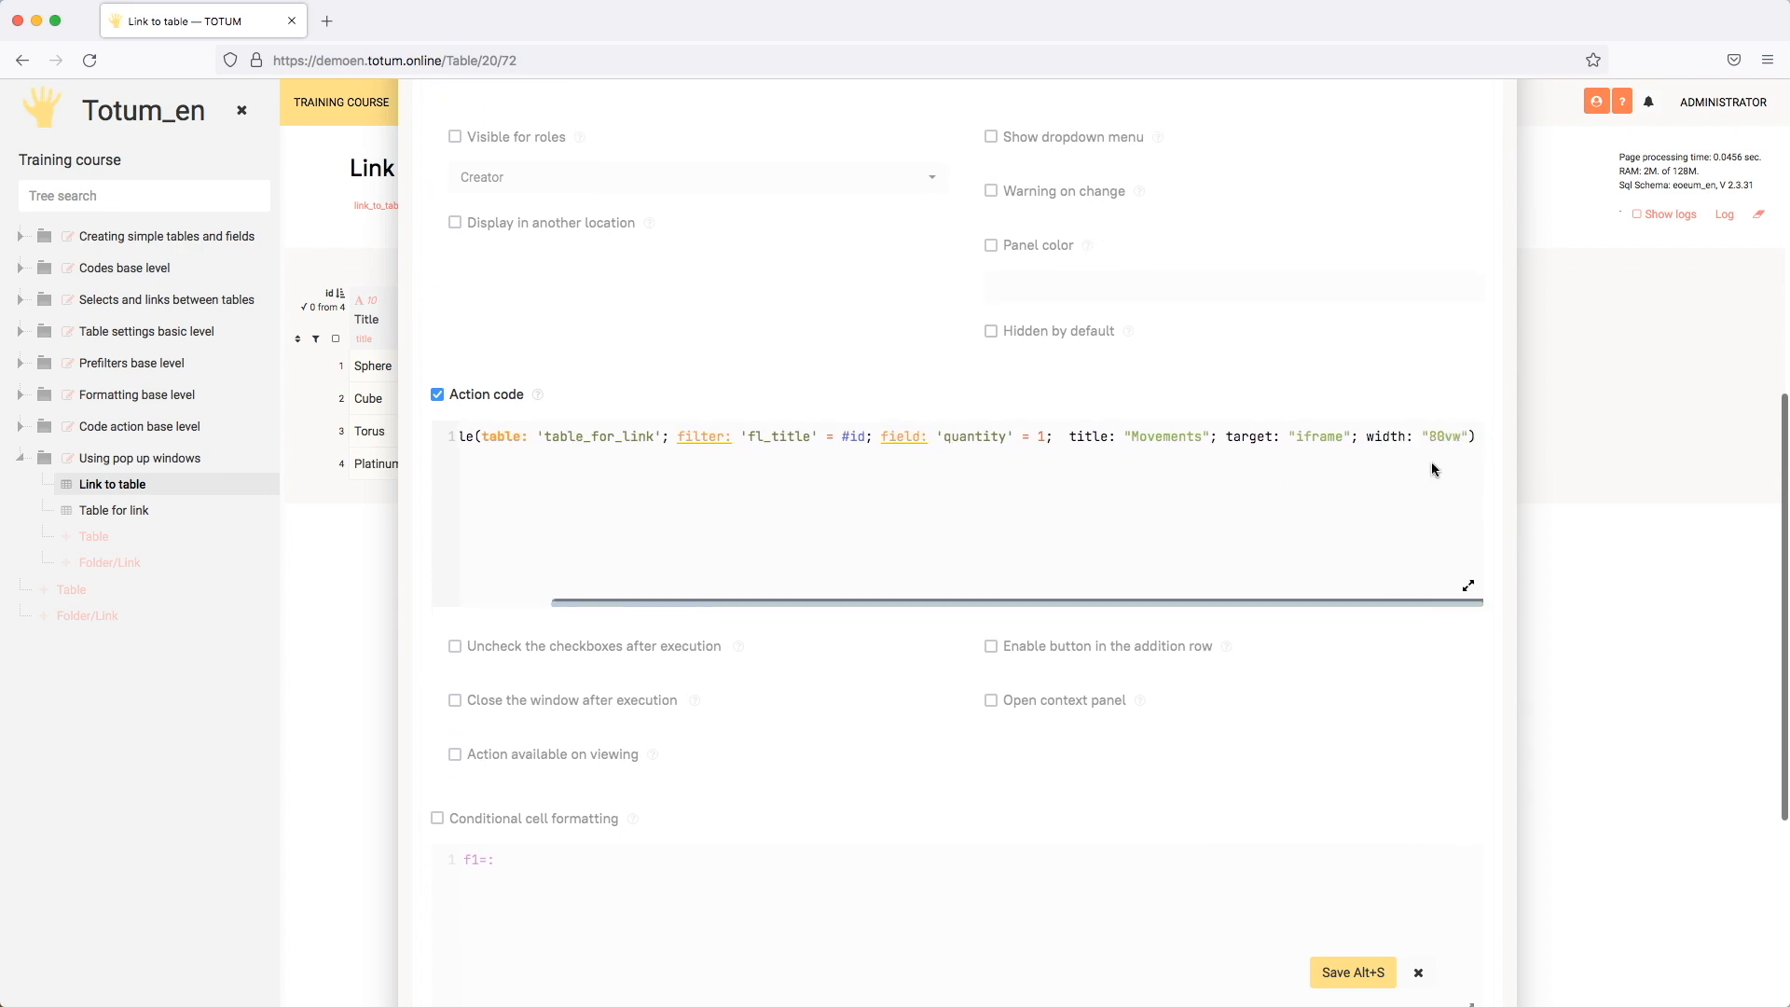
click(1471, 435)
text(; re)
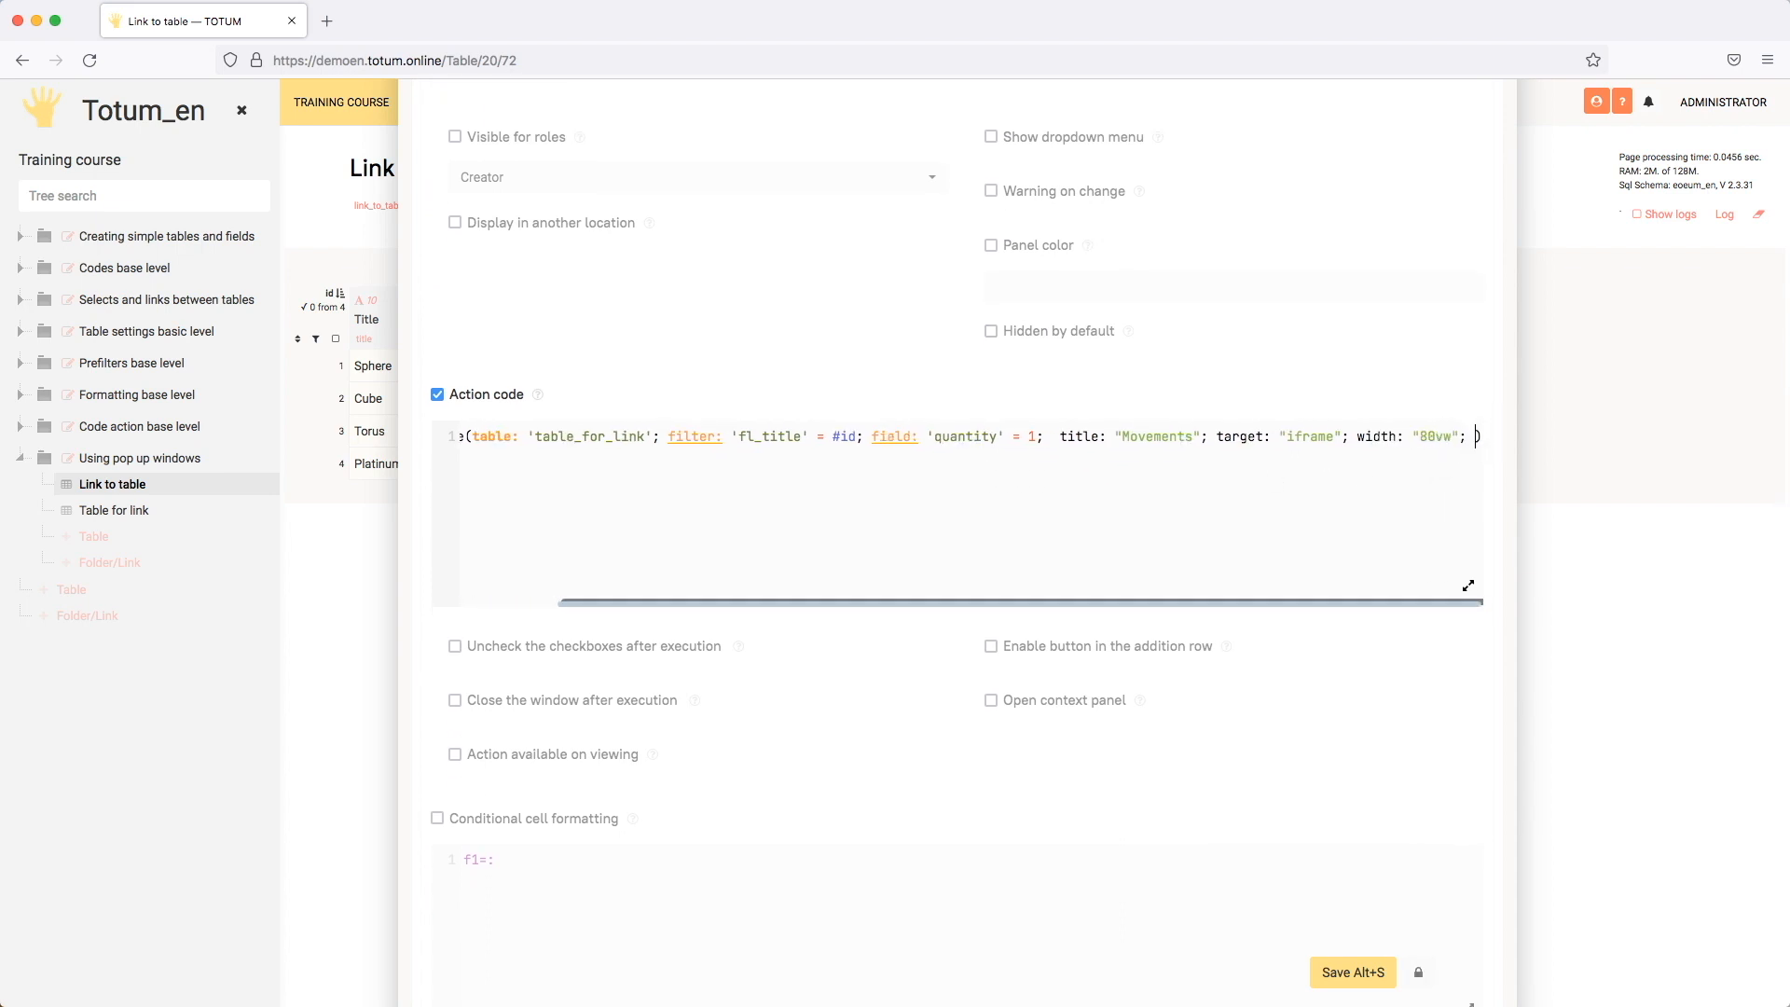
key(Return)
text(tru)
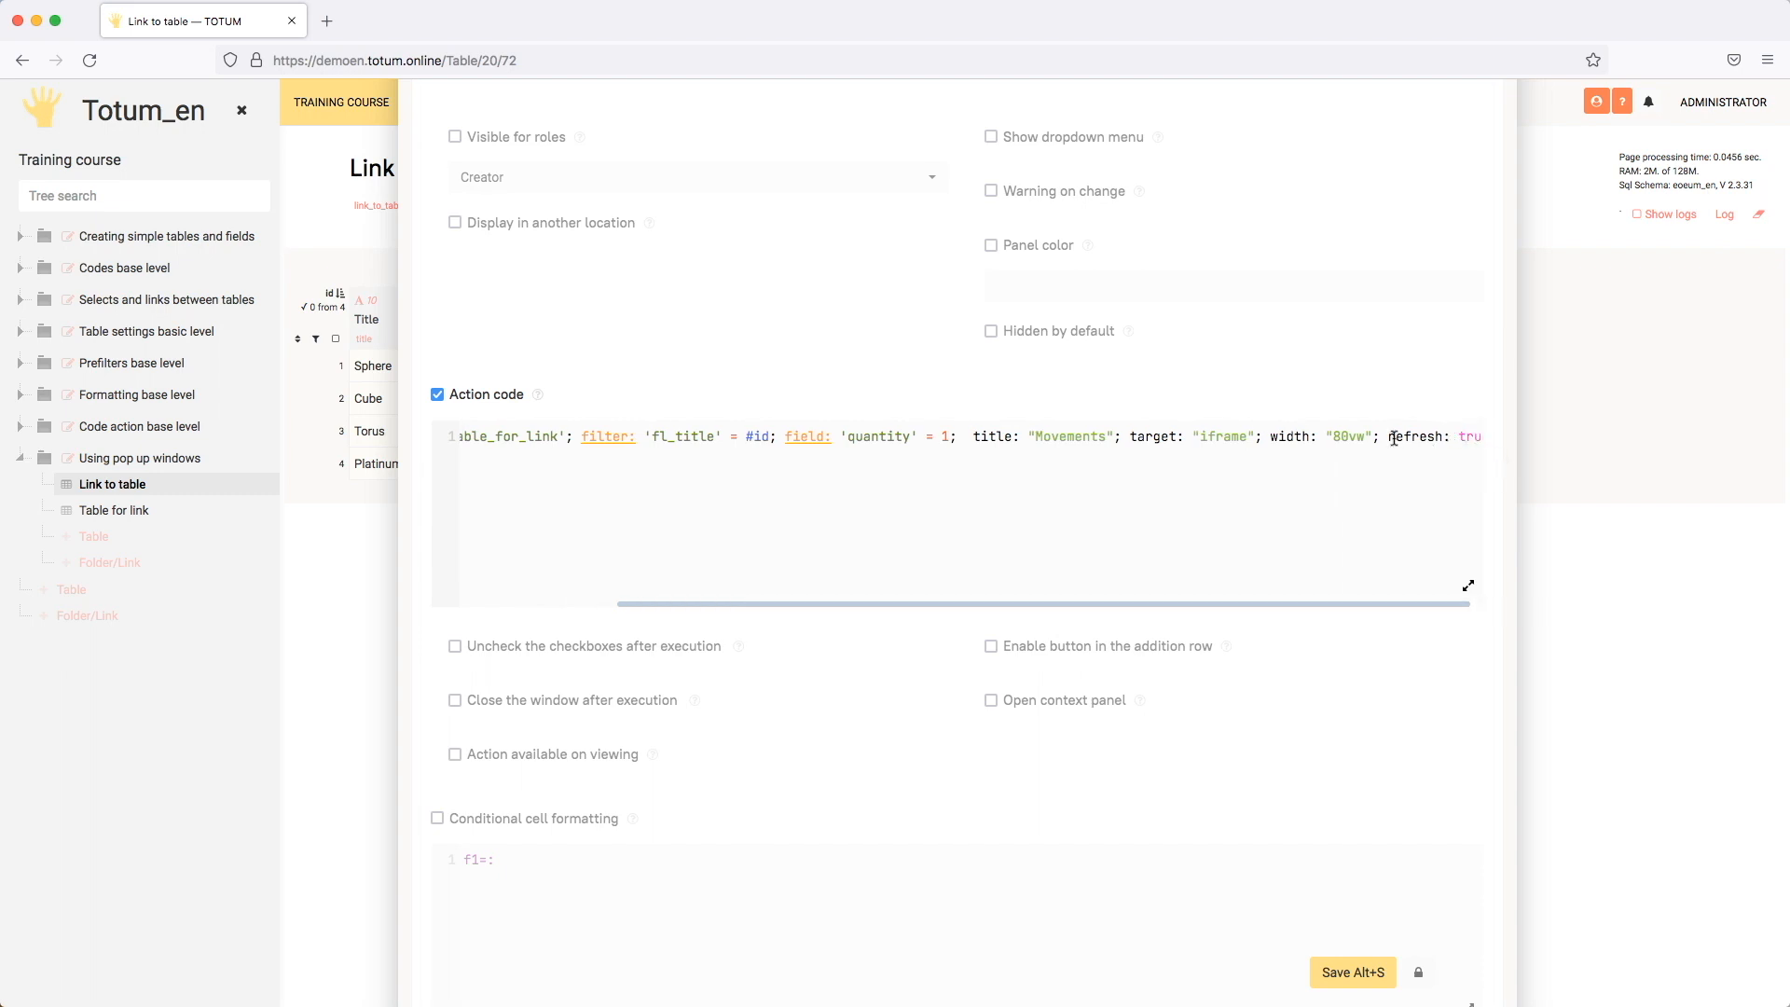
text(e)
click(1373, 983)
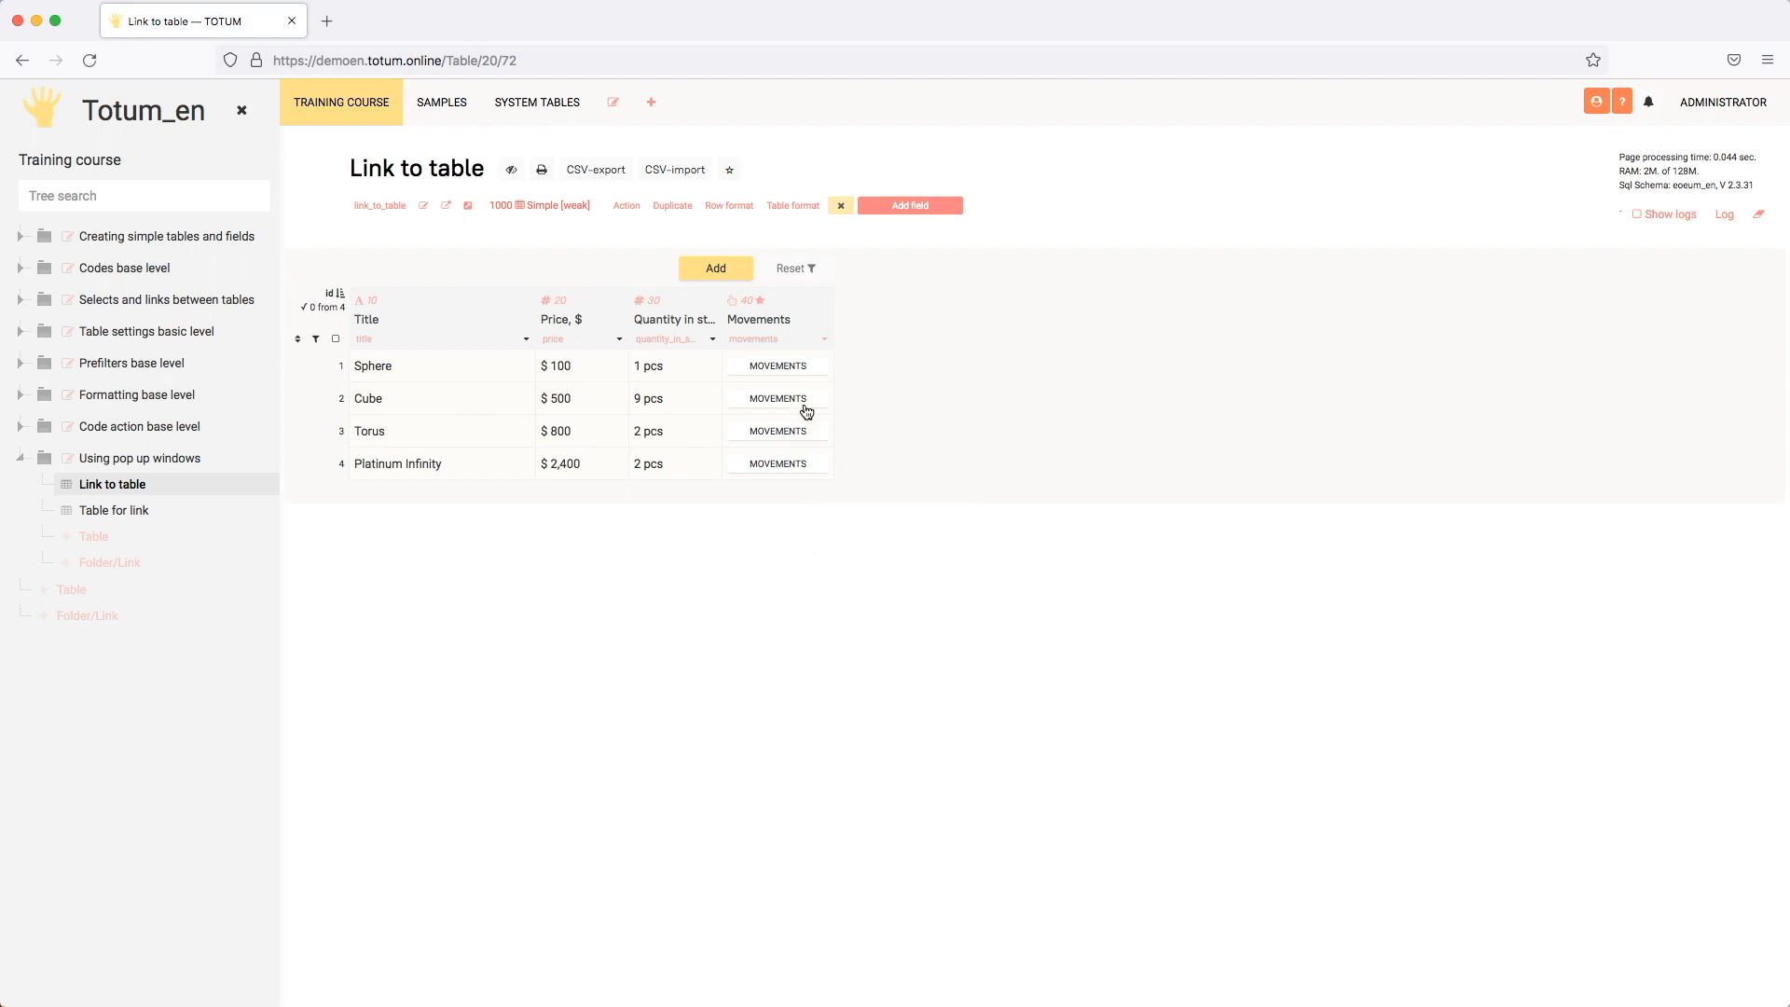
Save the prefilled movement with quantity 1 in the Cube row's Movements window, close it and check Cube's stock quantity.
click(806, 409)
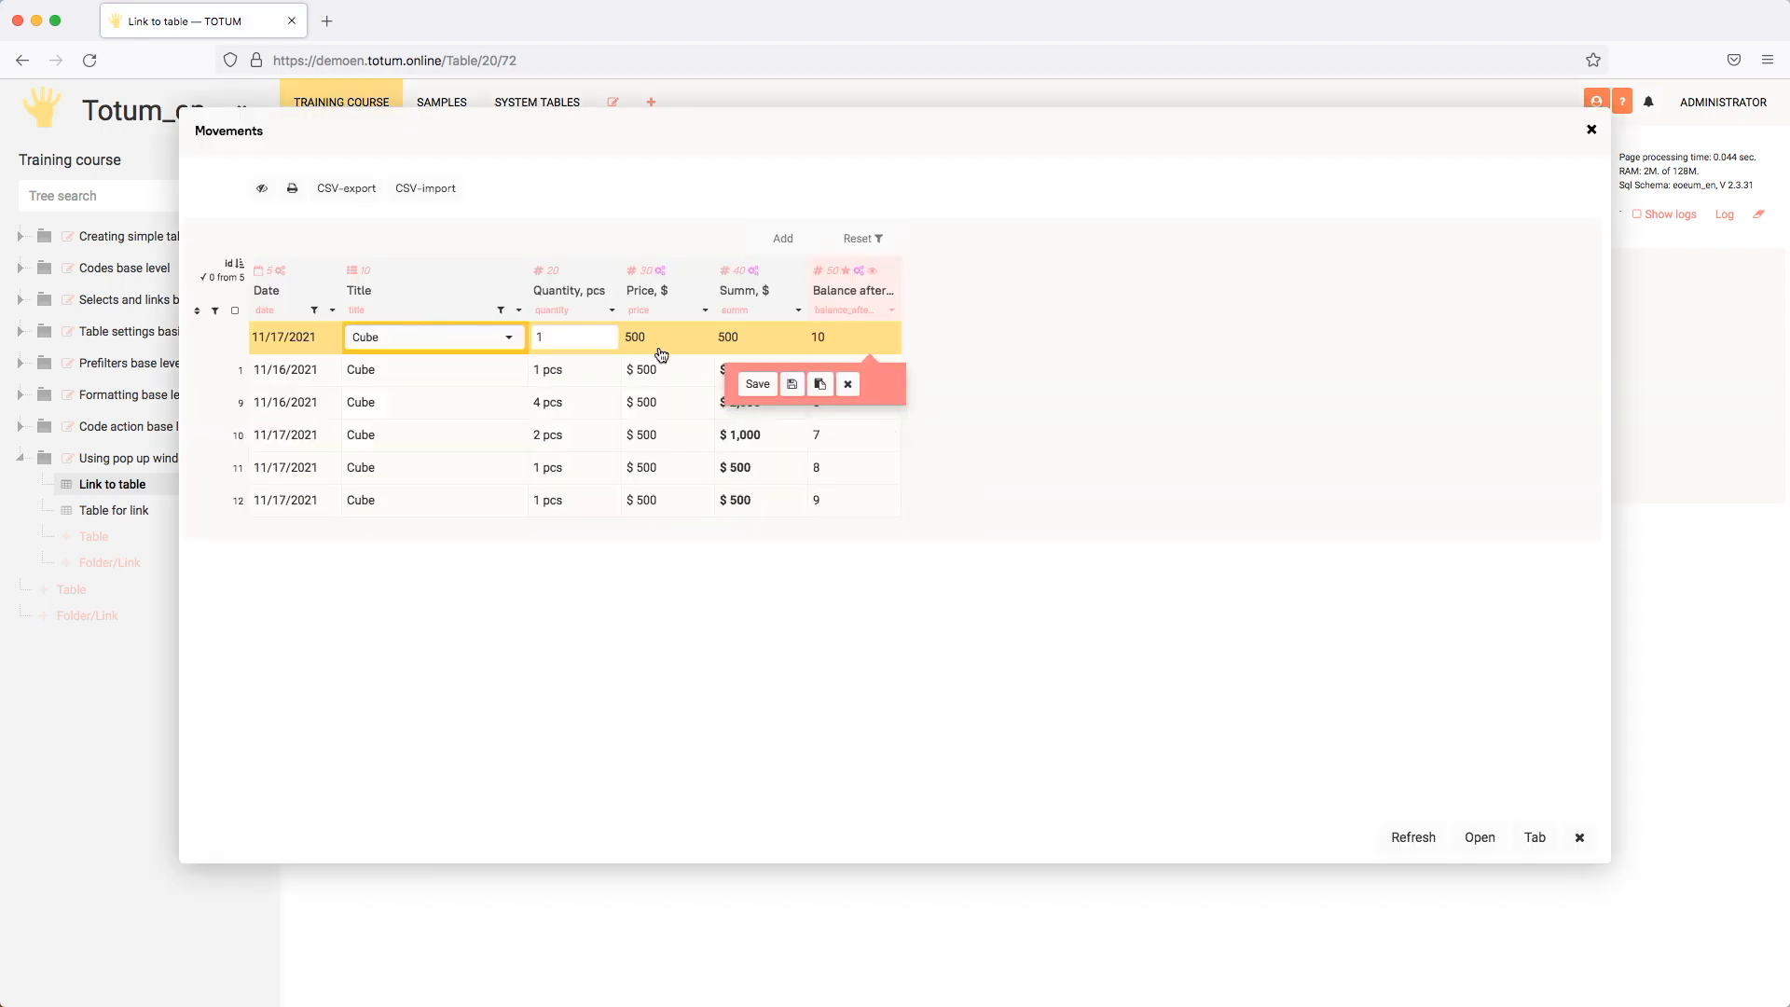
click(757, 383)
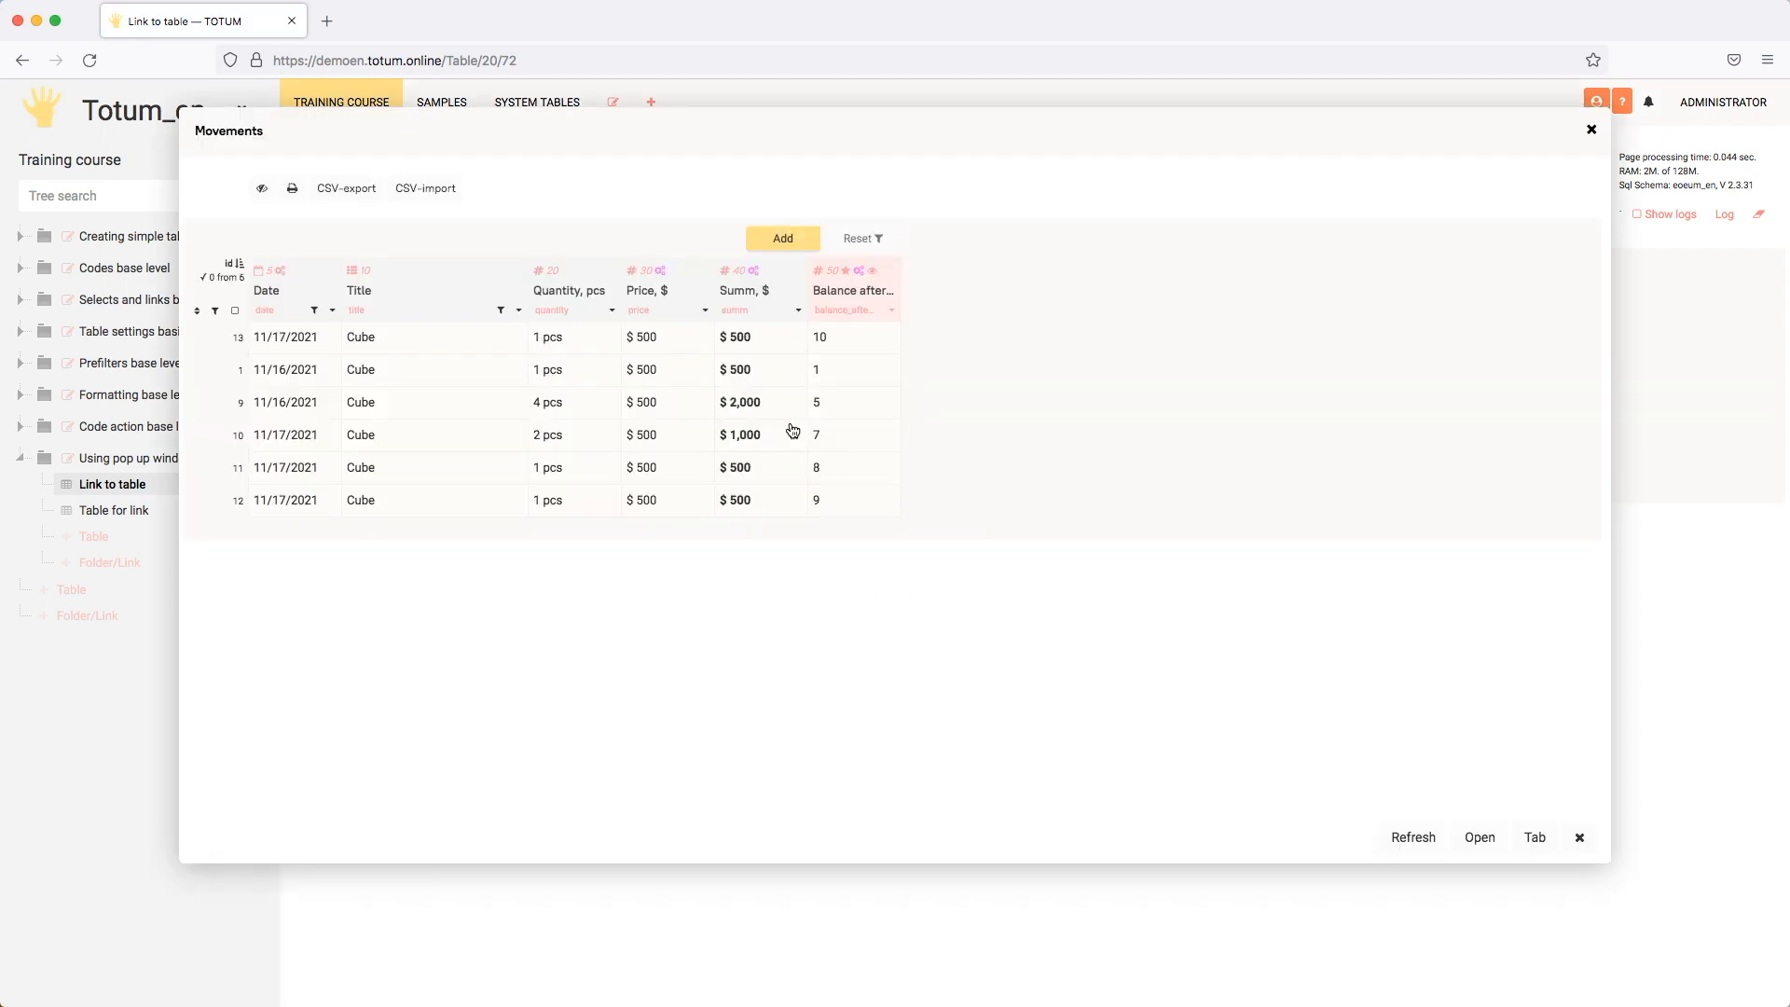
click(1593, 133)
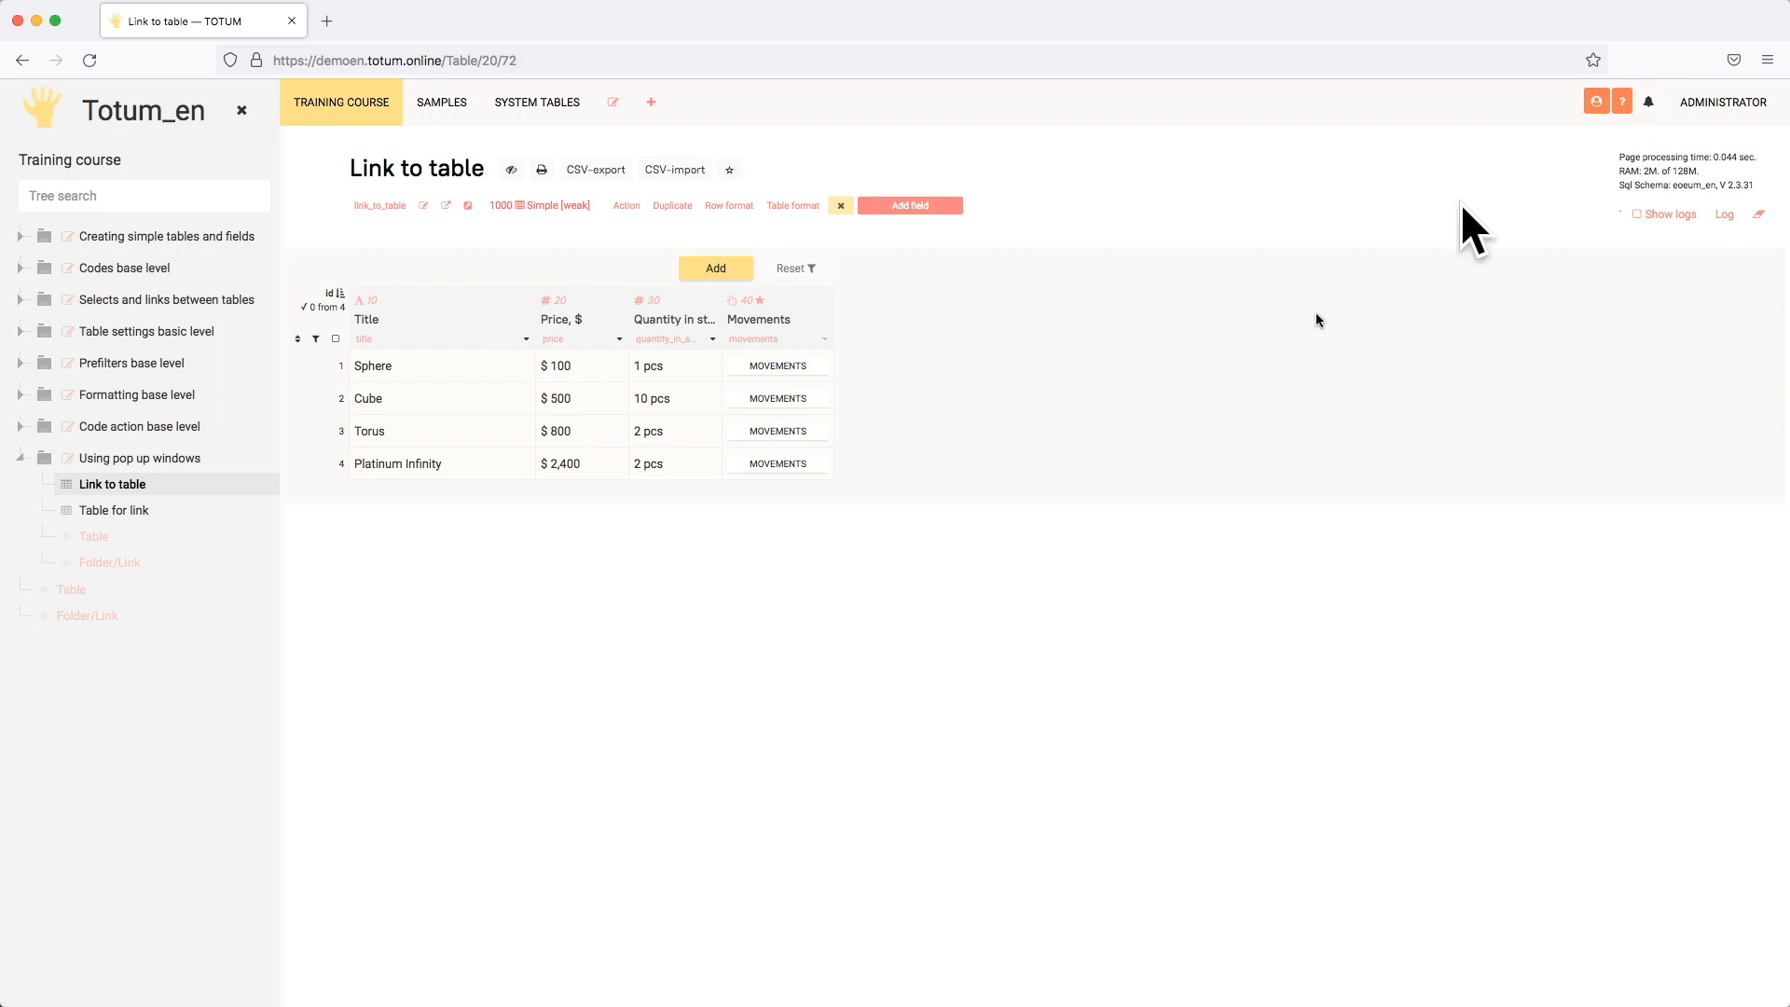
click(679, 408)
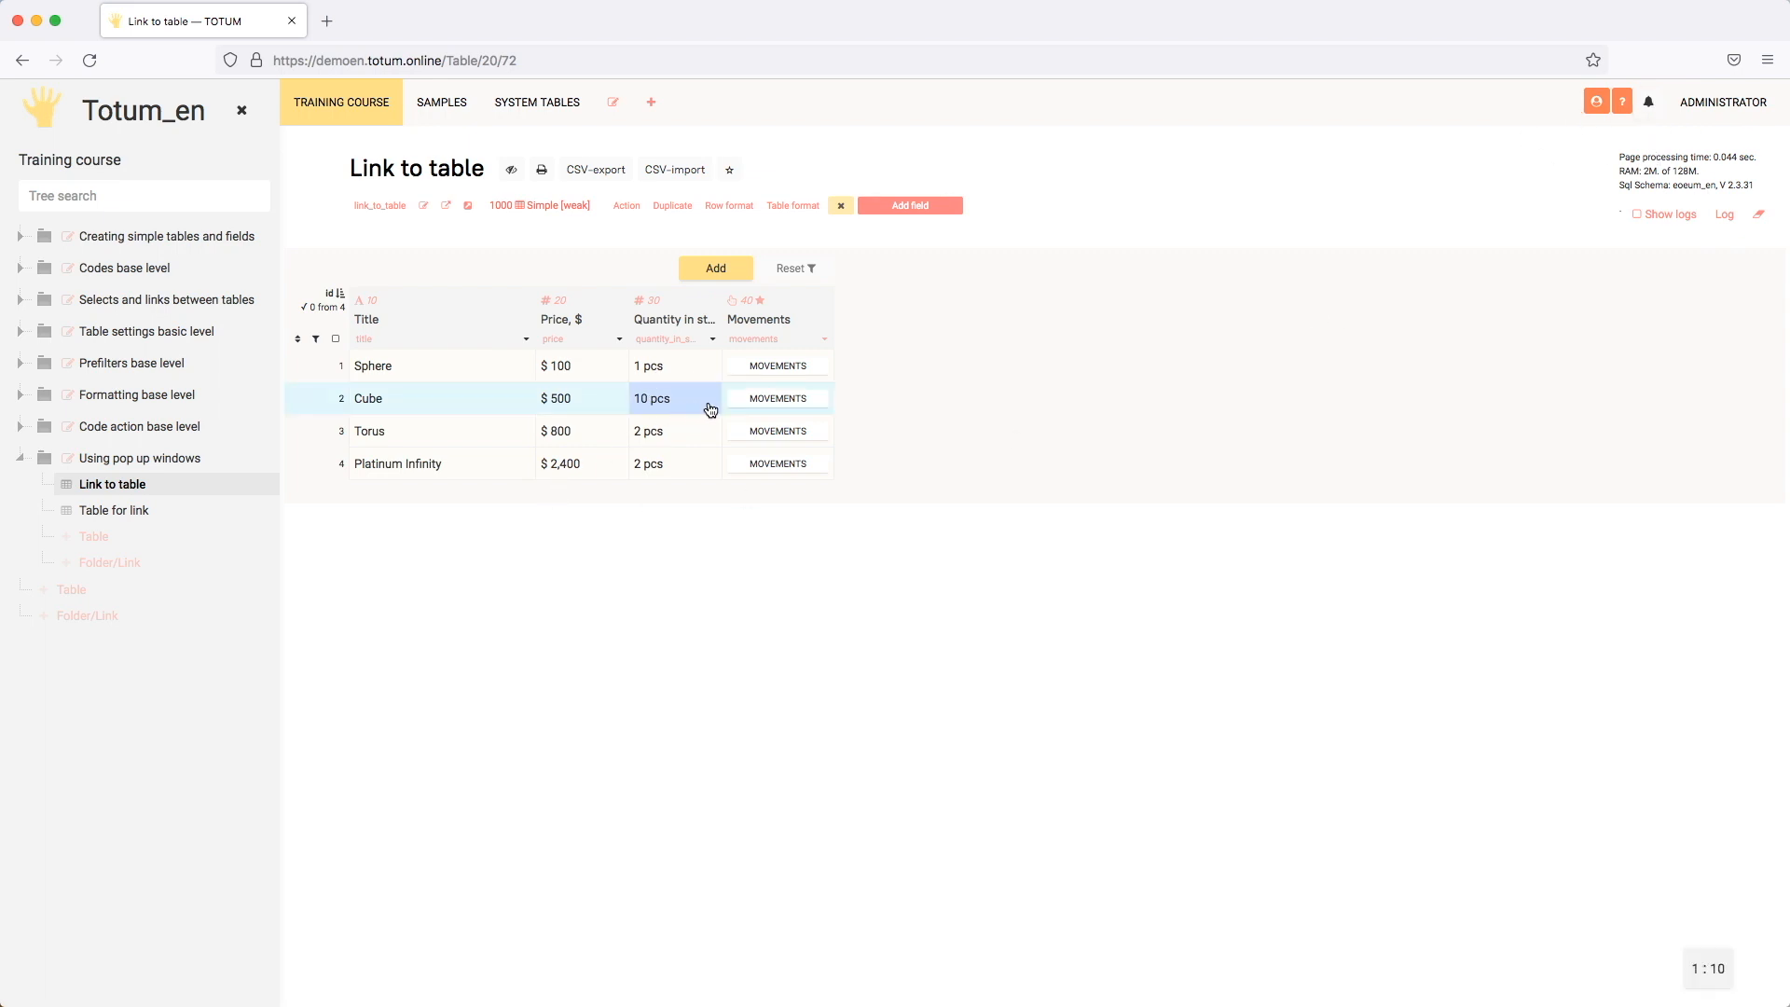
Open the Movements field's settings and change the refresh parameter in its action code to "recalculate".
click(825, 342)
scroll(1084, 532, down, 6)
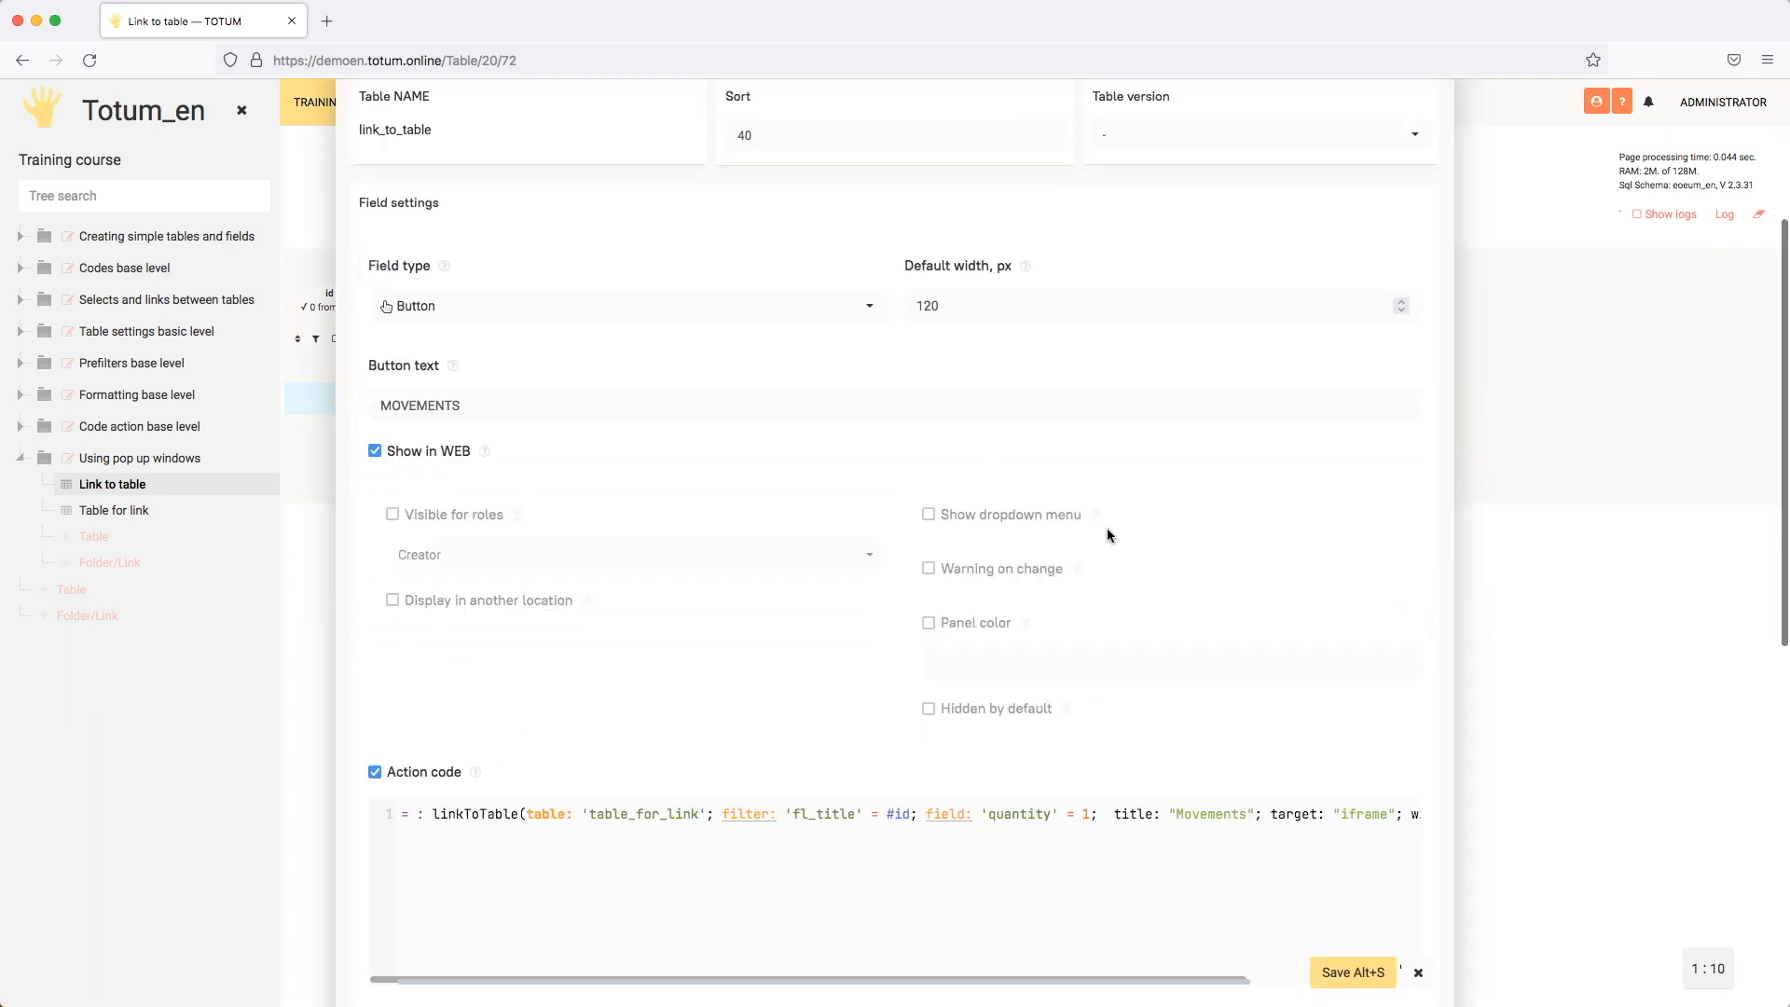
scroll(1085, 533, right, 5)
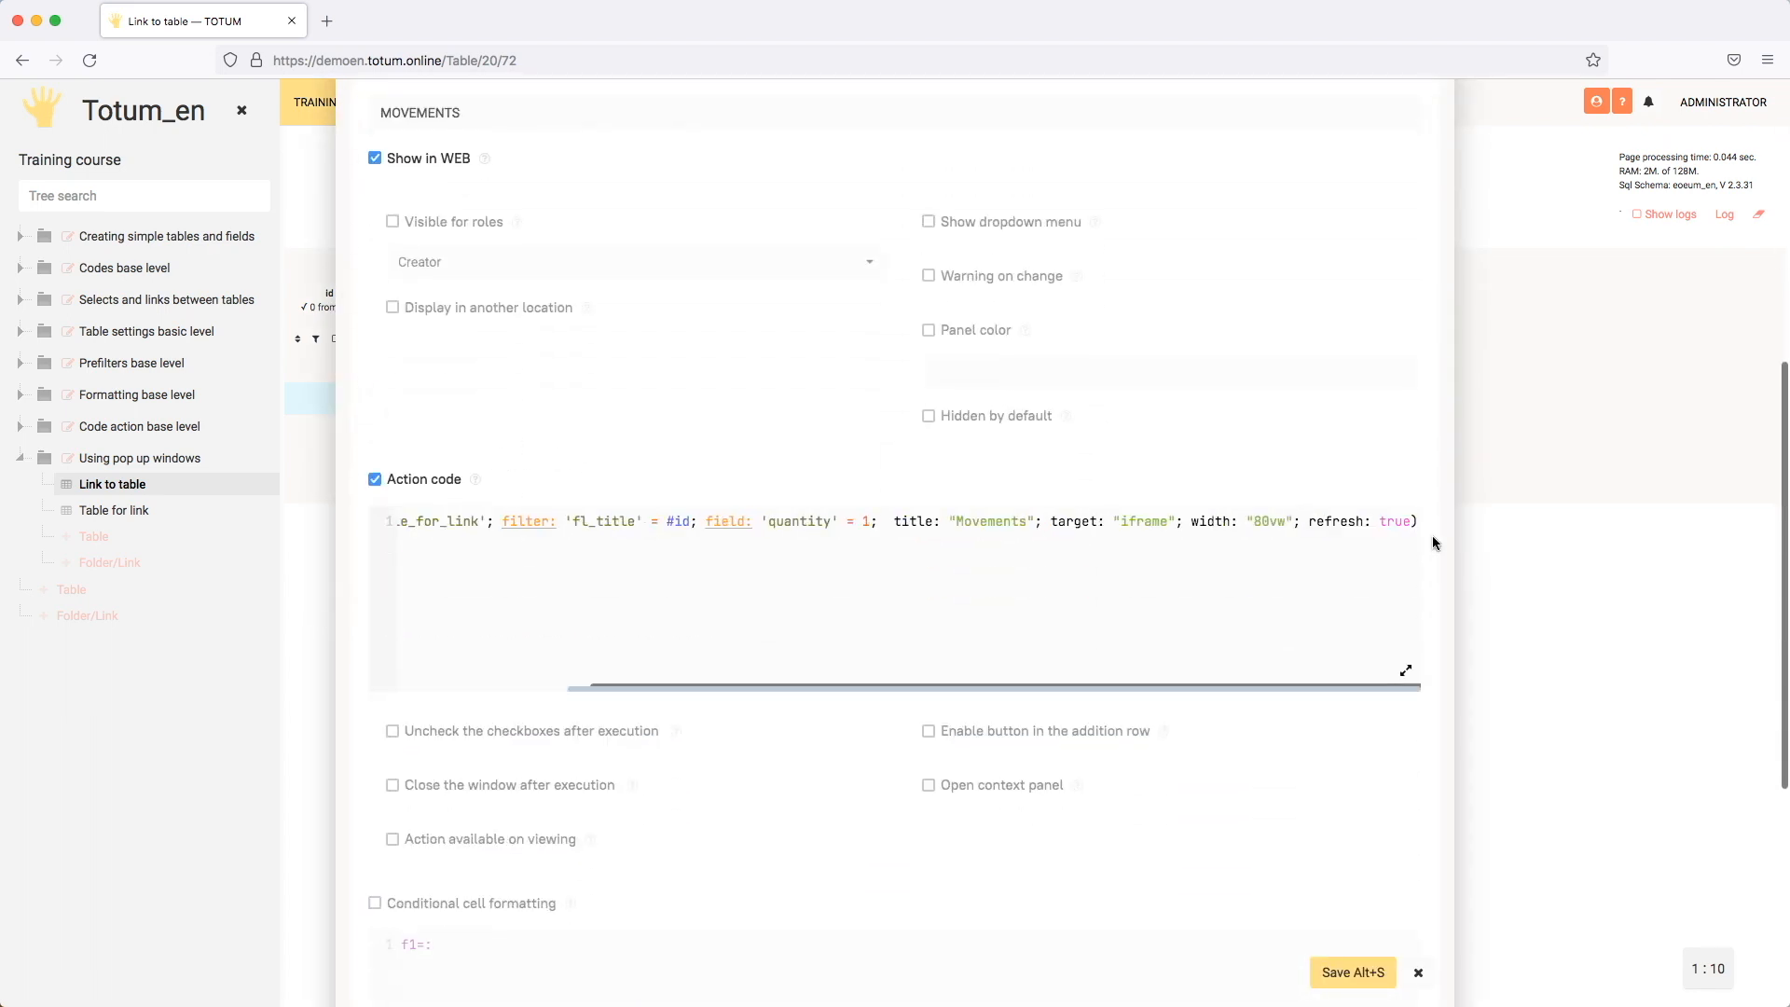
double_click(1393, 519)
text("; refresh: ")
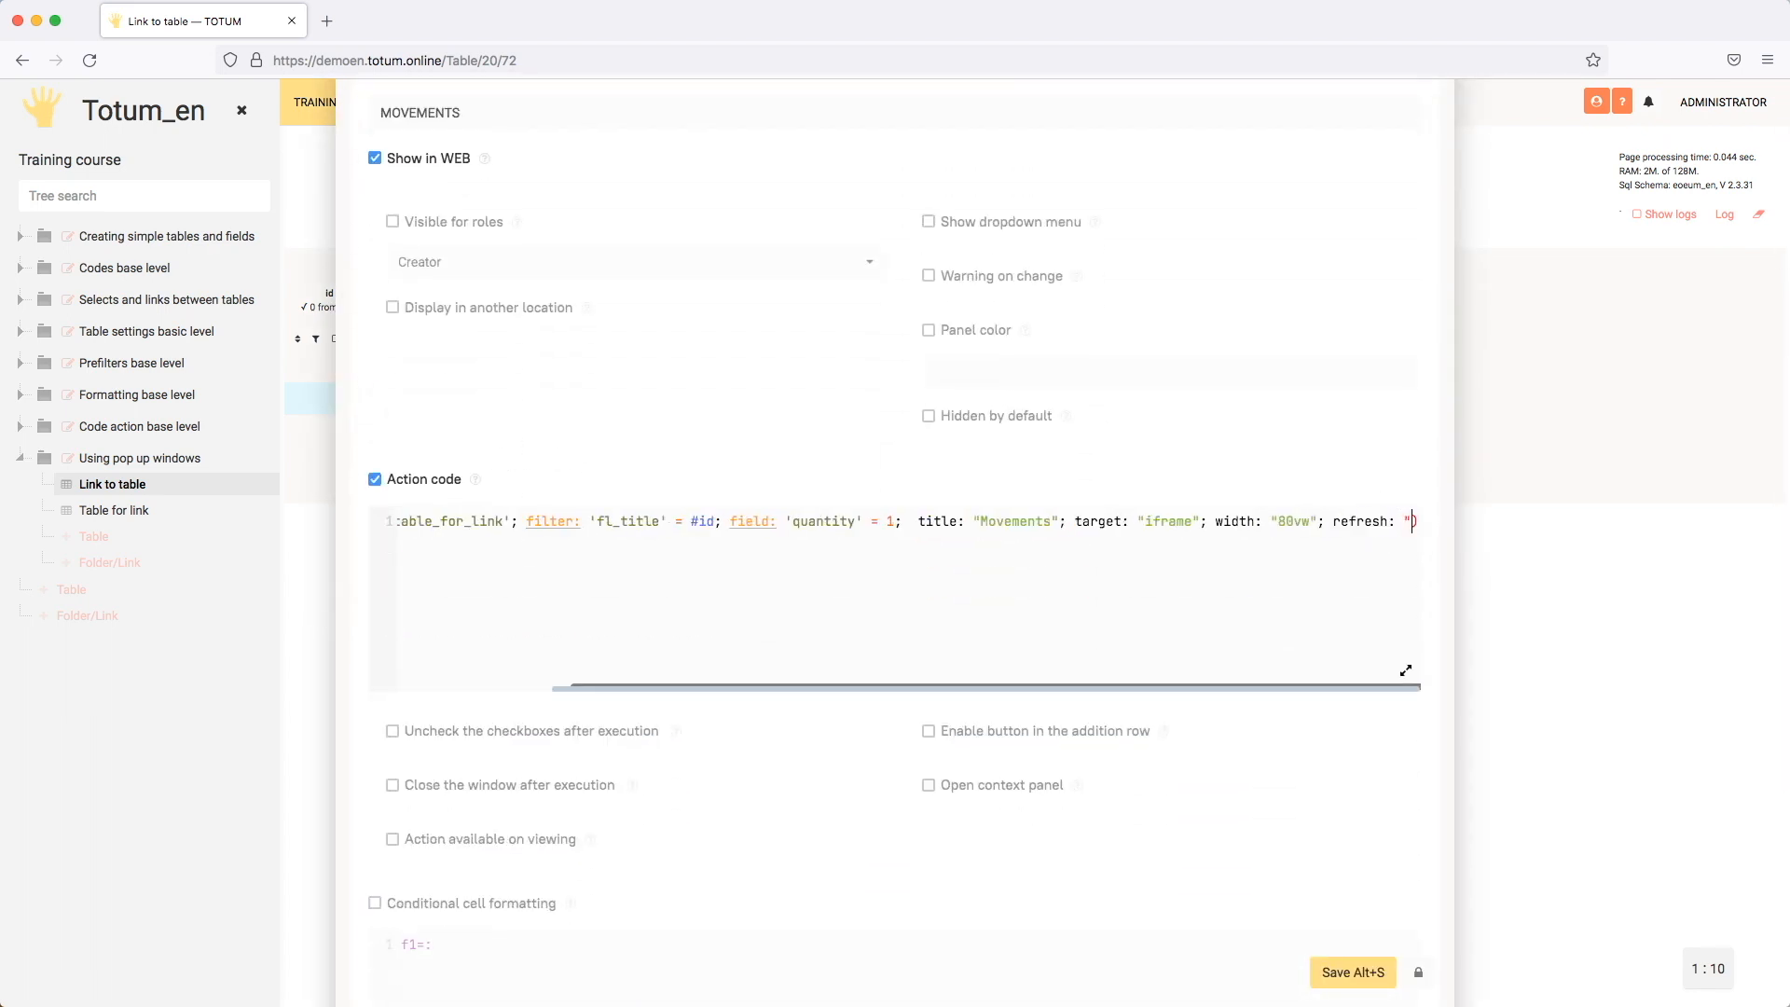
text(recalcula)
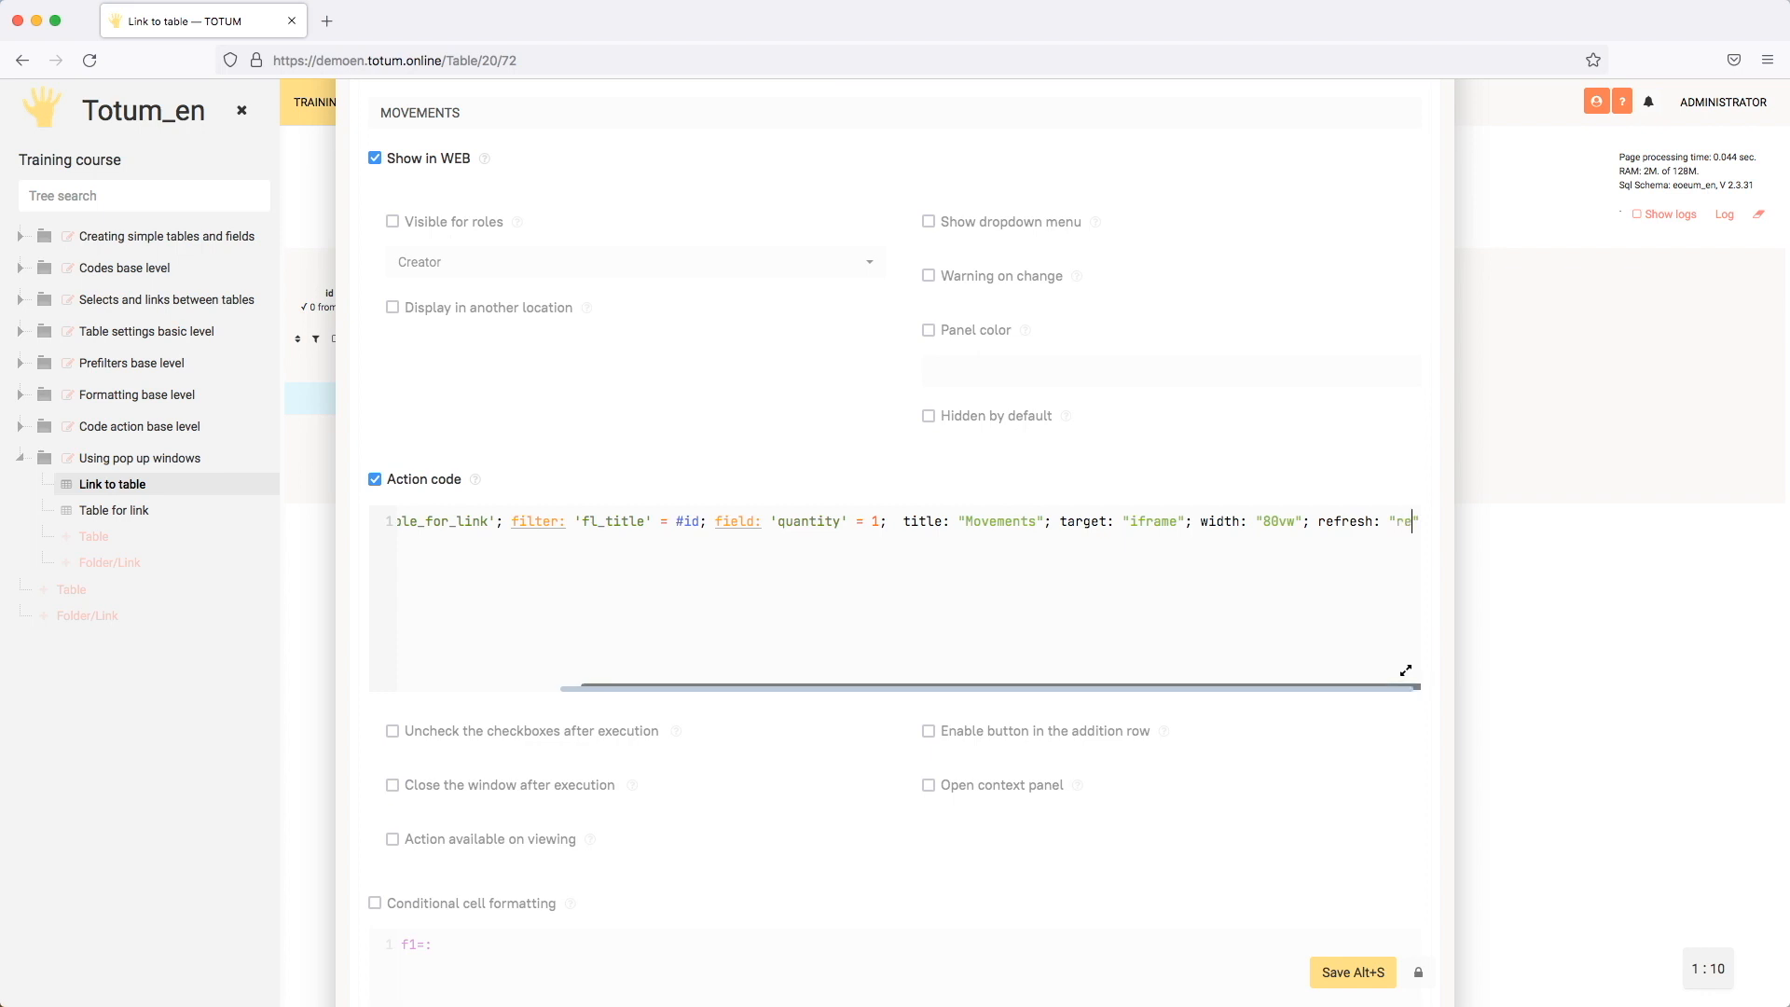
text(te)
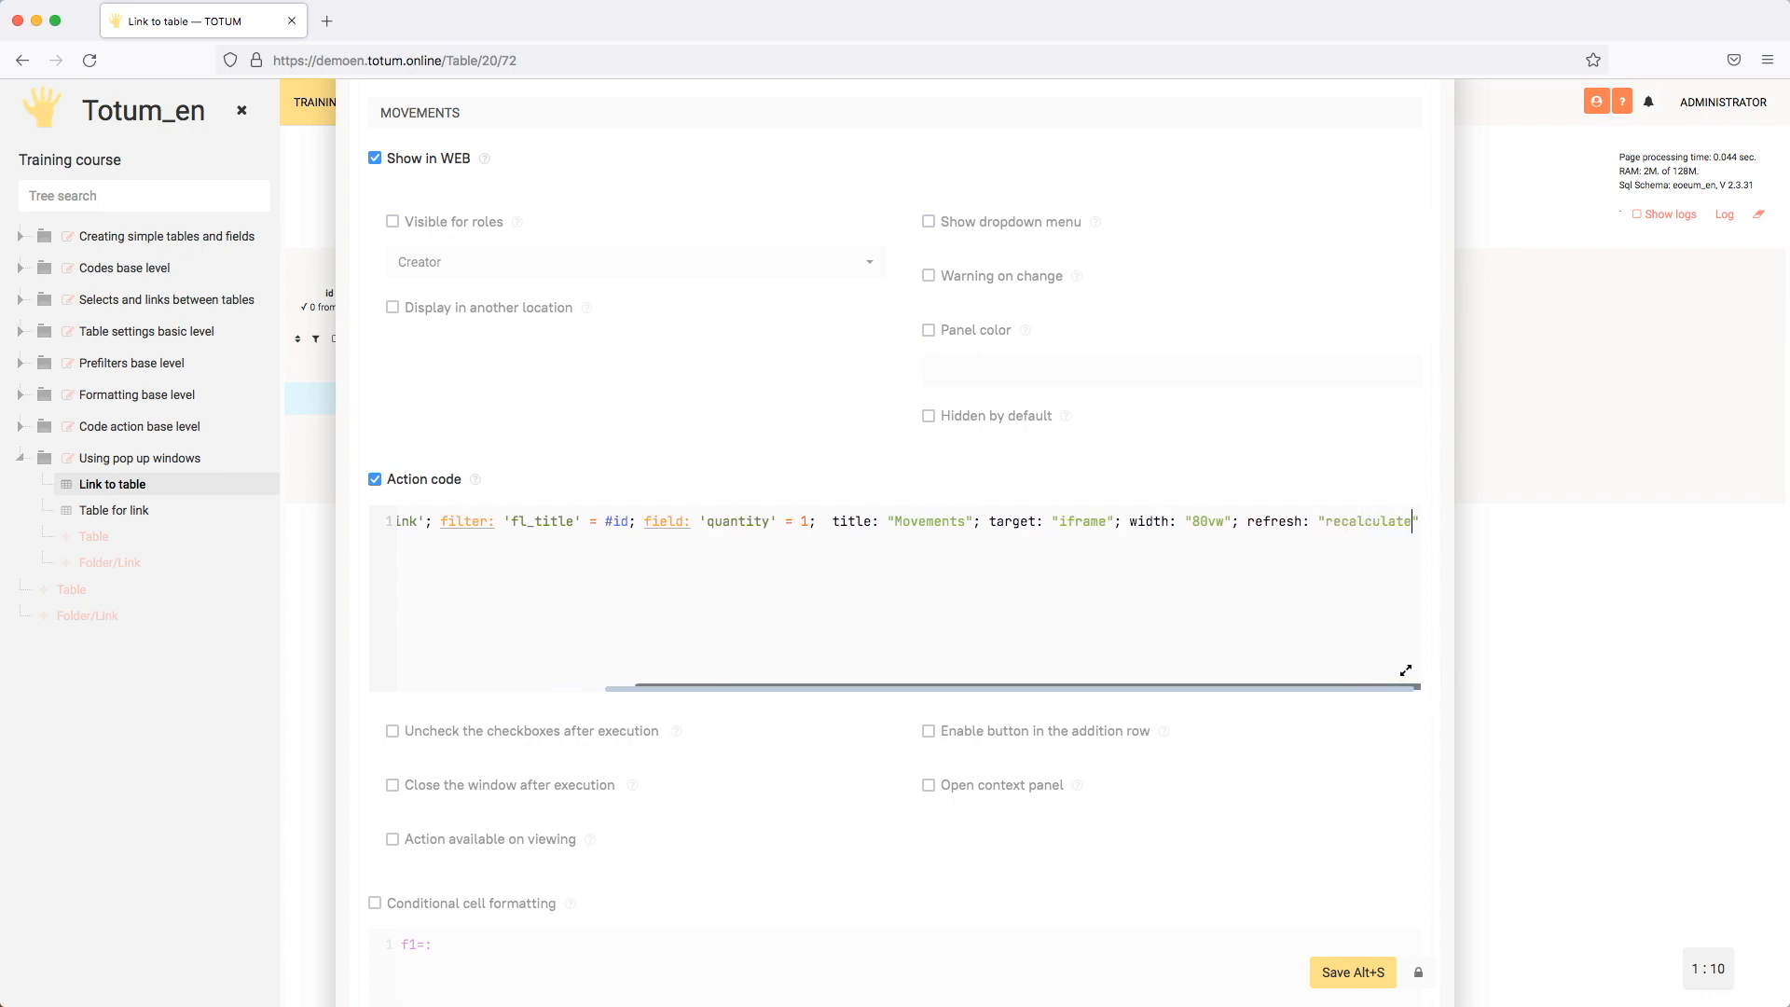
scroll(932, 384, up, 10)
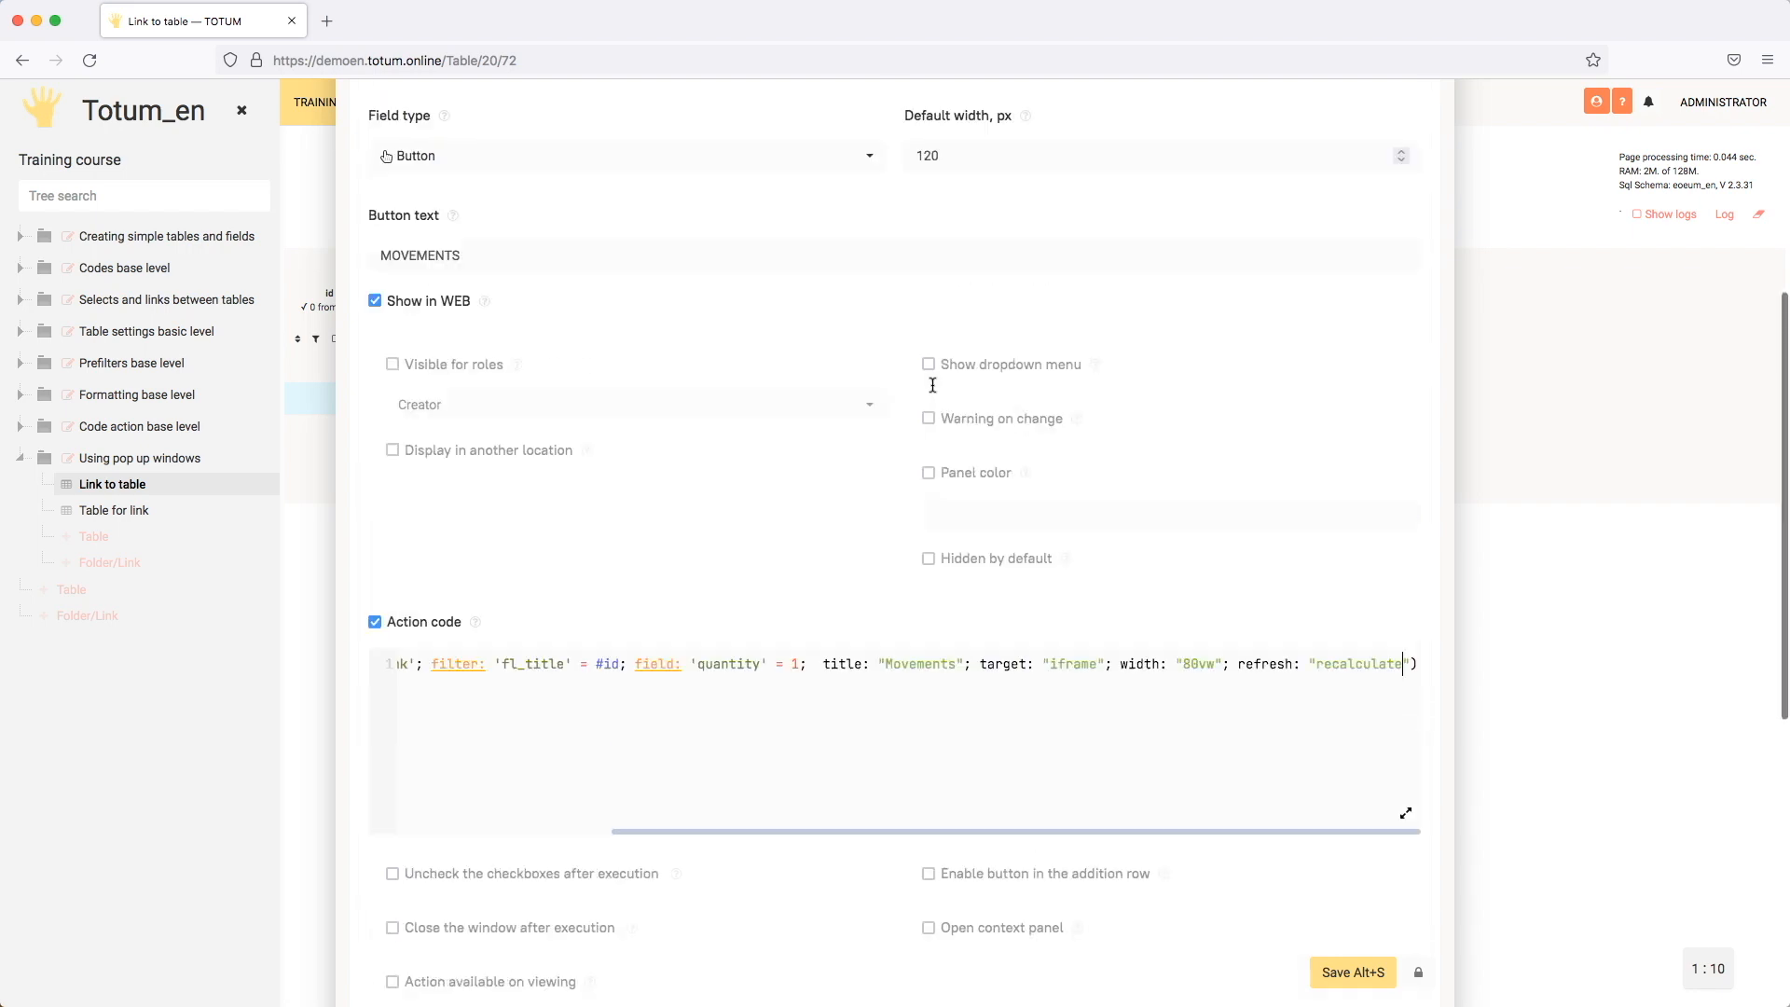
Set the refresh parameter in the Movements action code back to true and save the field.
drag(965, 142, 1351, 156)
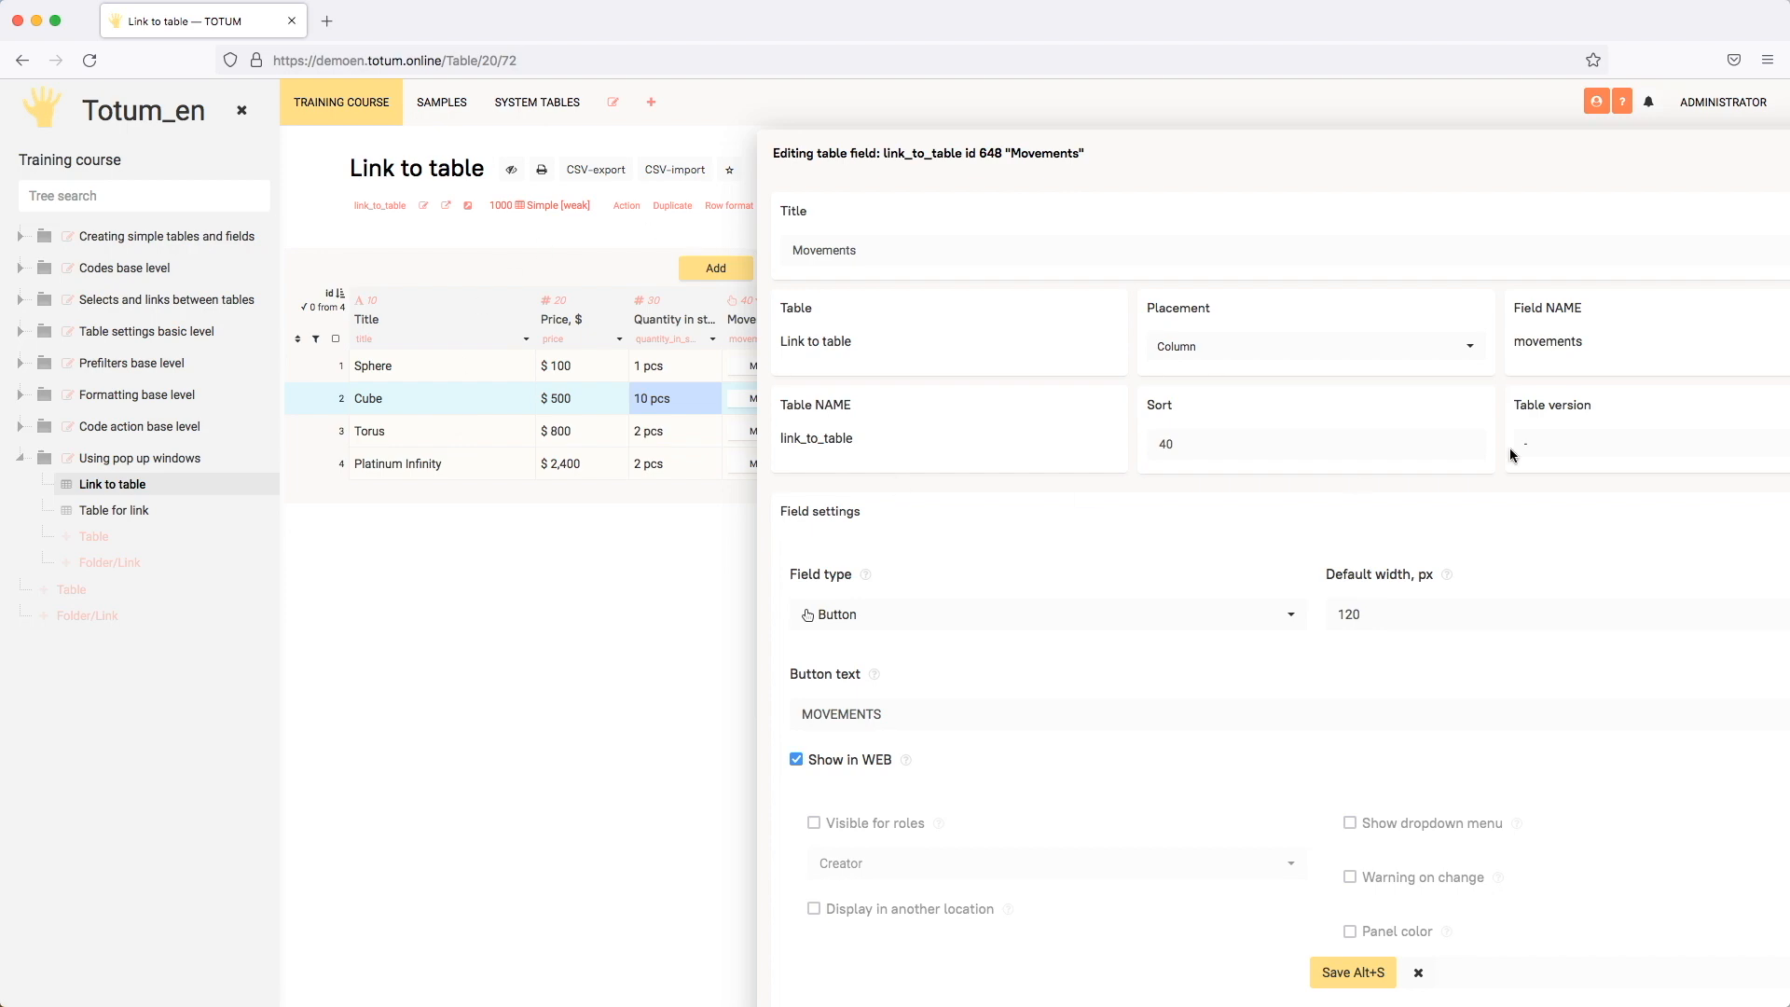
scroll(1663, 731, down, 7)
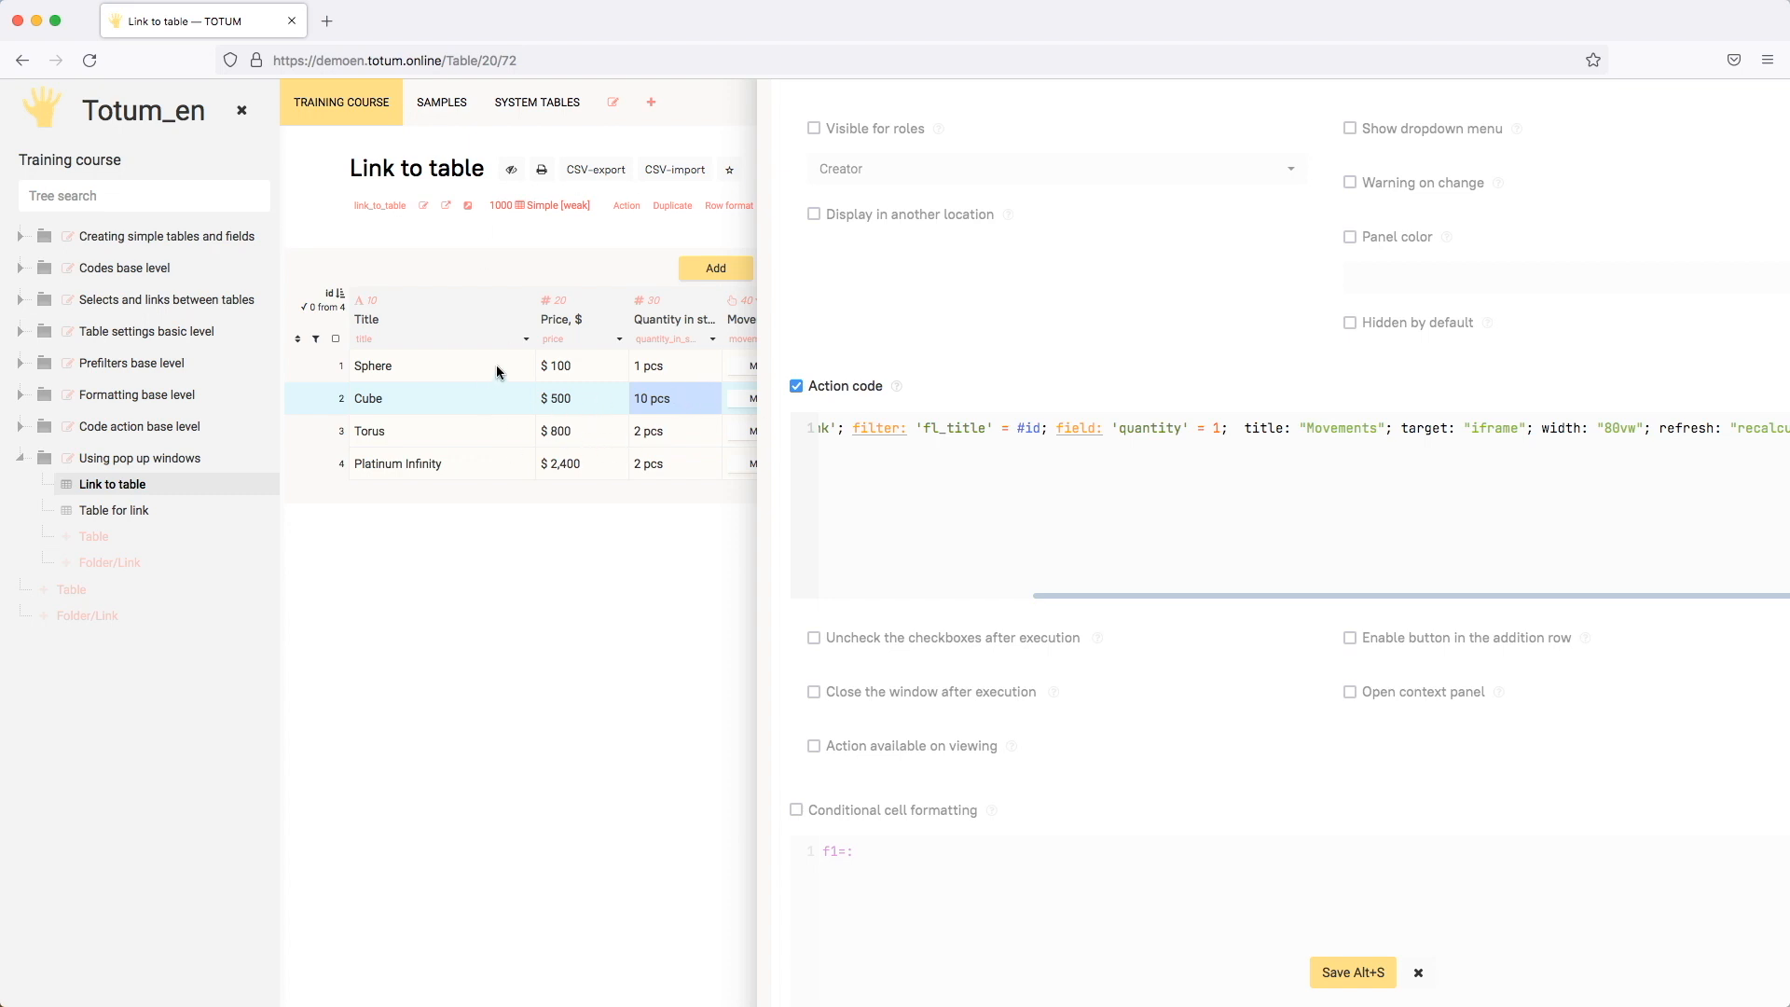
scroll(1709, 457, right, 1)
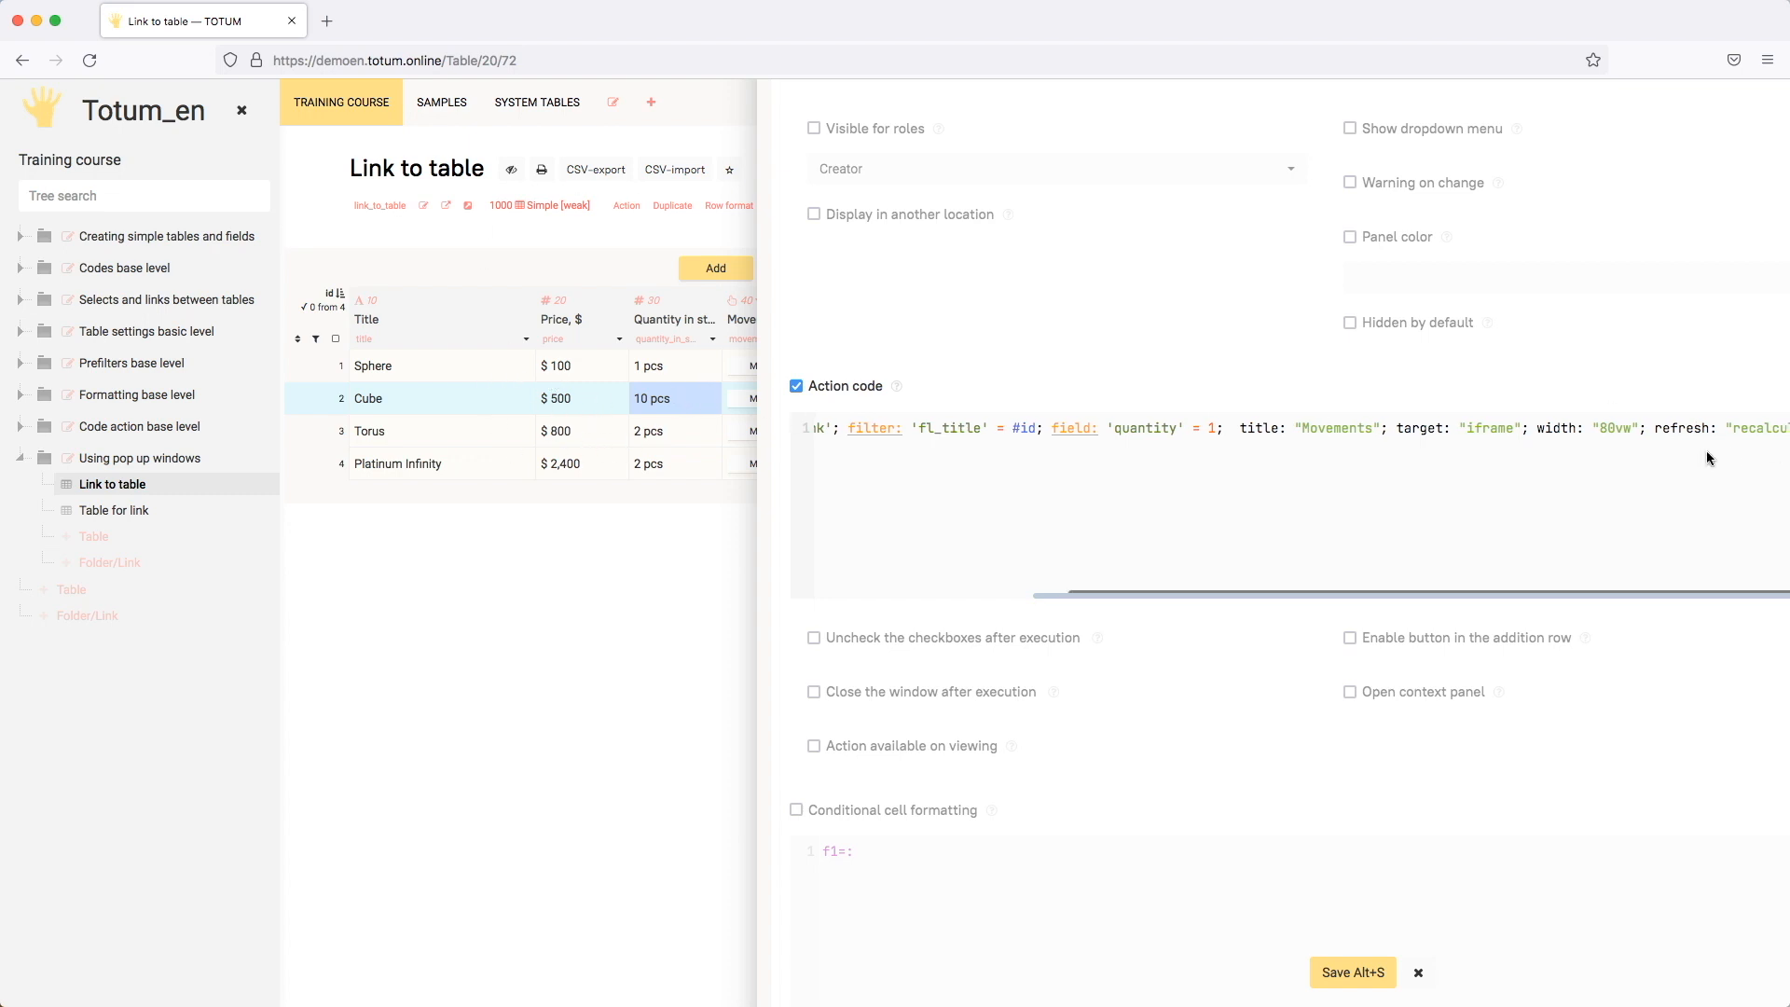
scroll(1687, 378, up, 10)
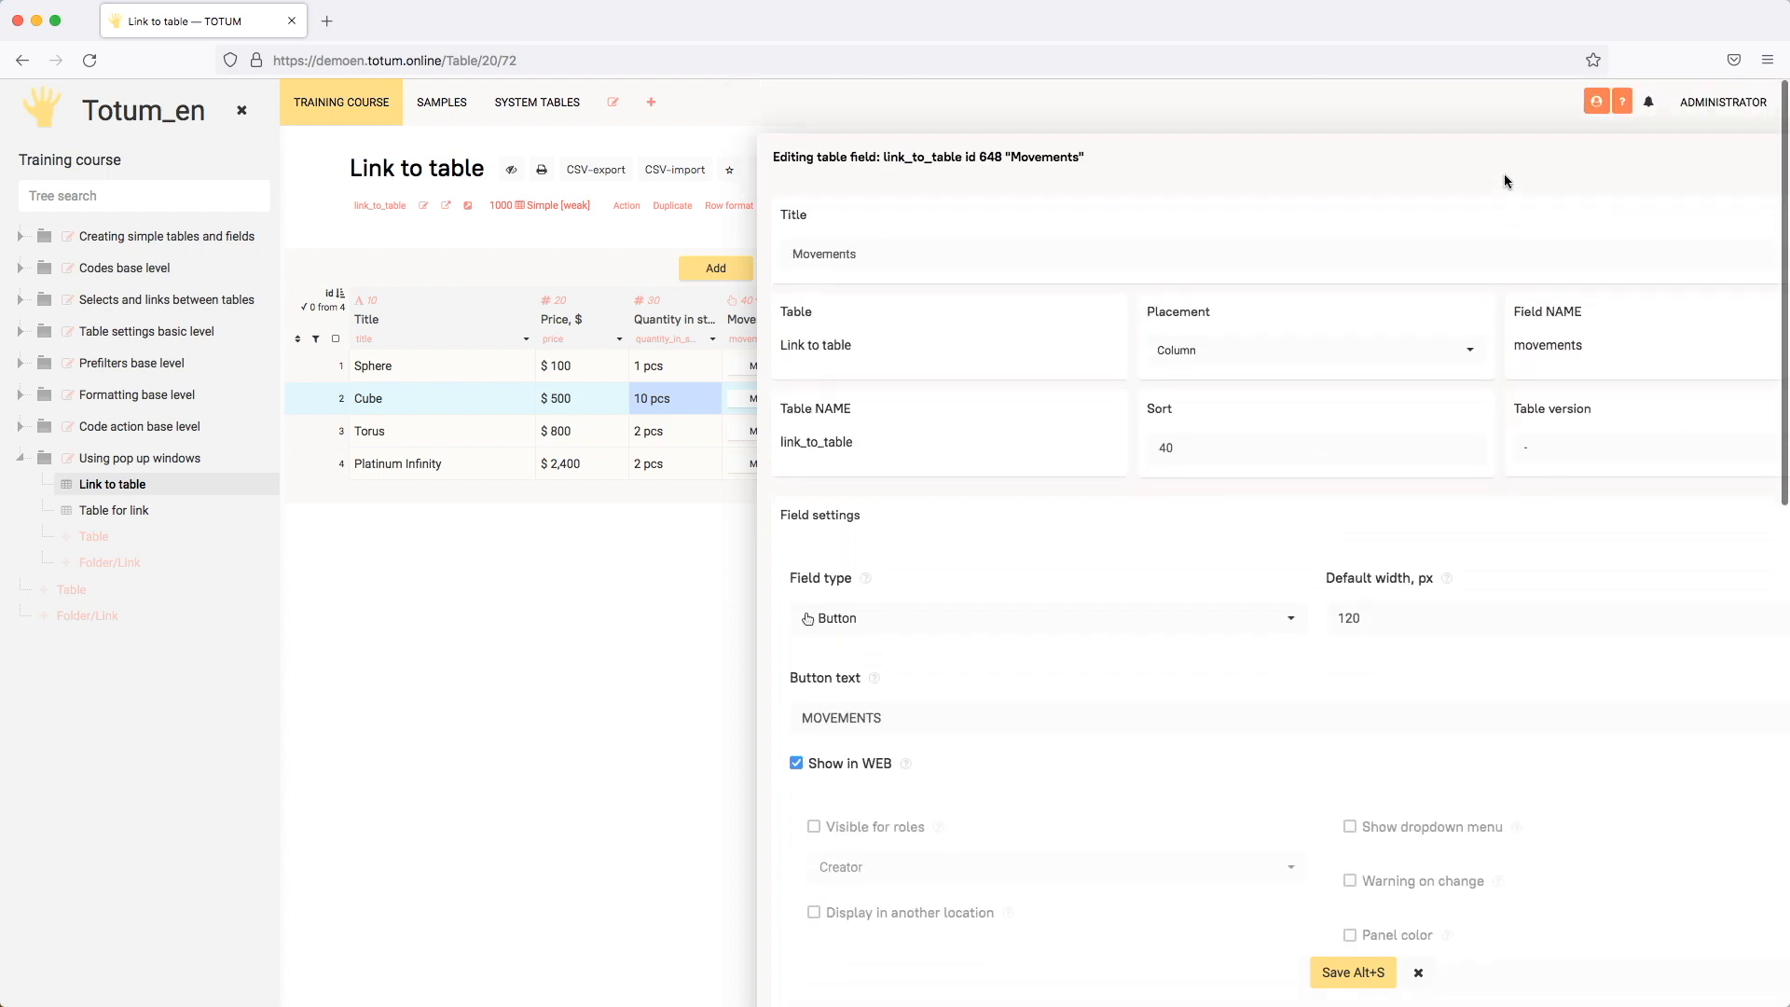
drag(1503, 173, 1179, 149)
scroll(1388, 679, down, 4)
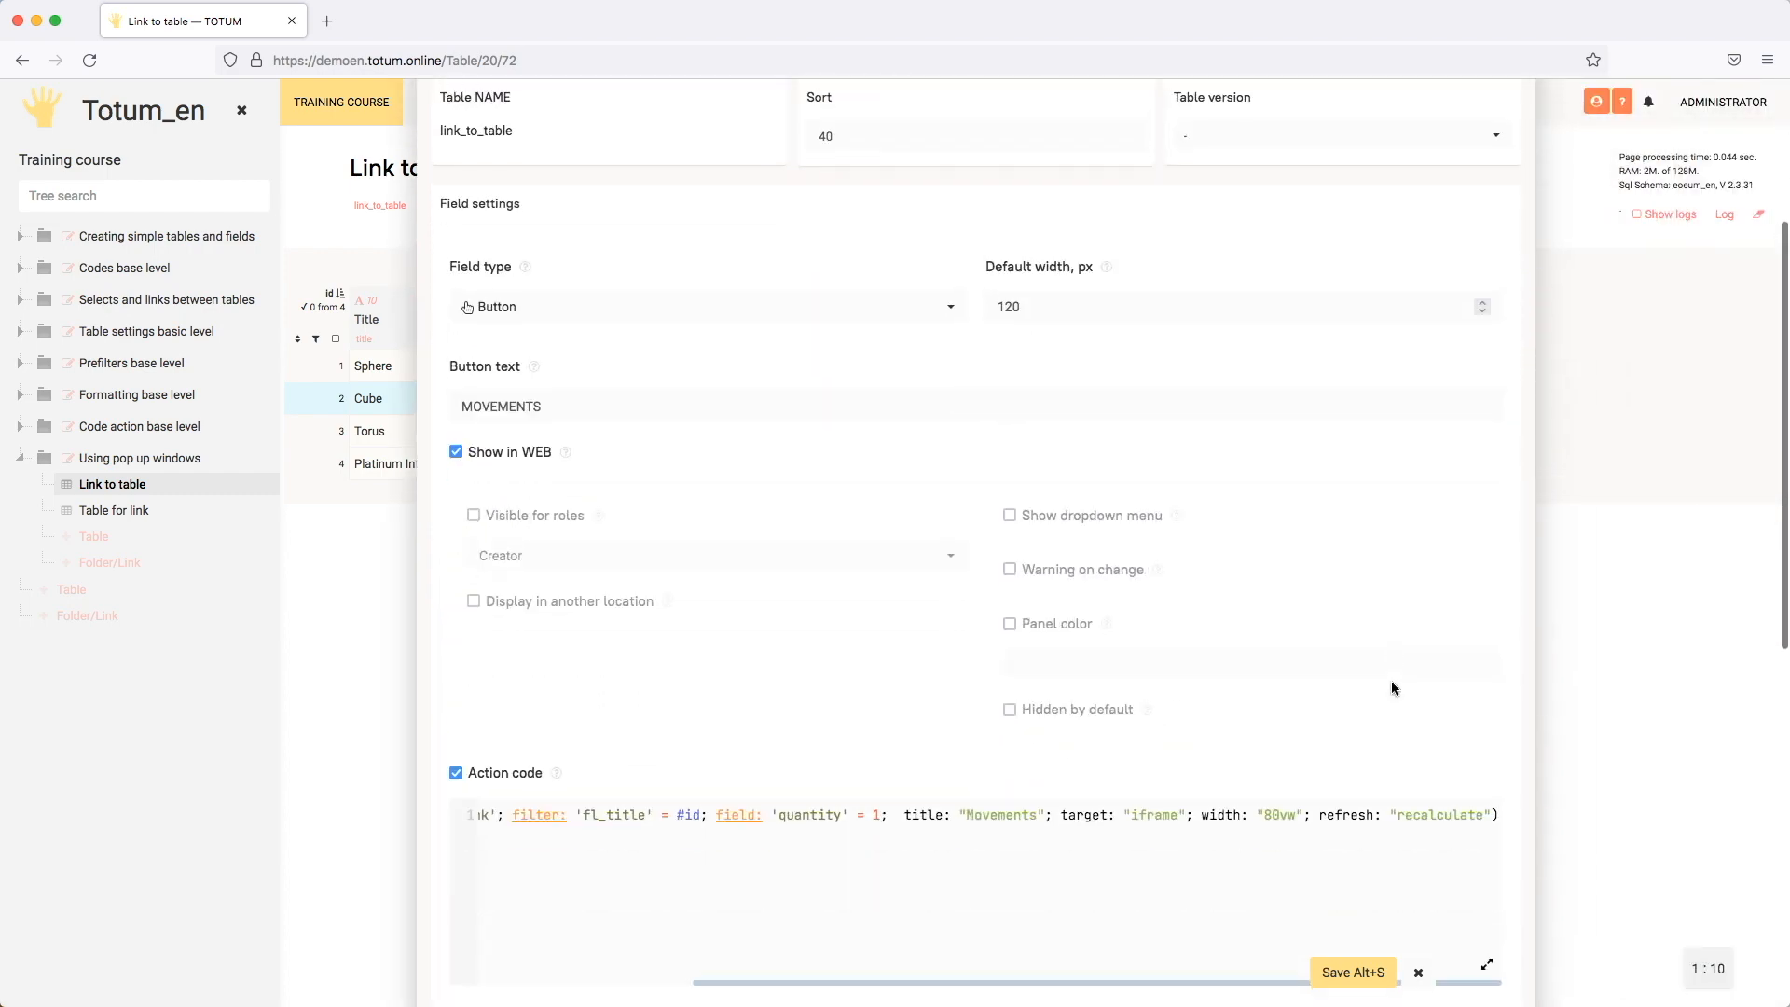
drag(1391, 814, 1489, 814)
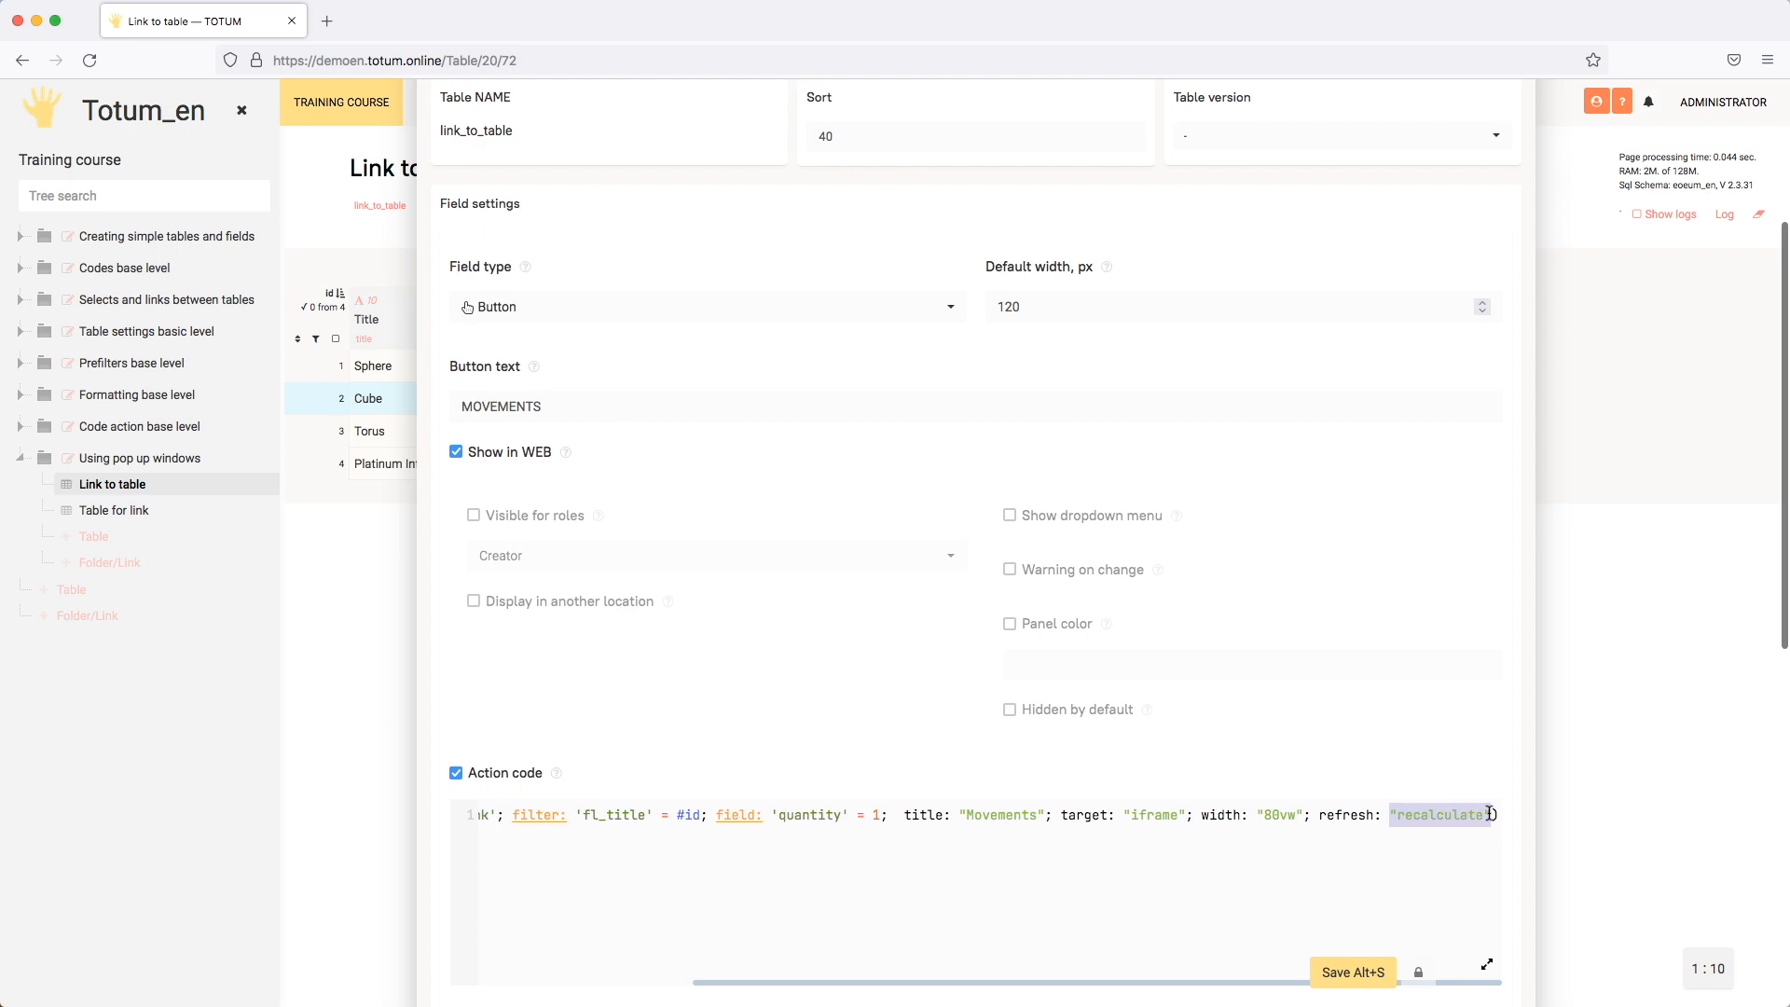
text(true)
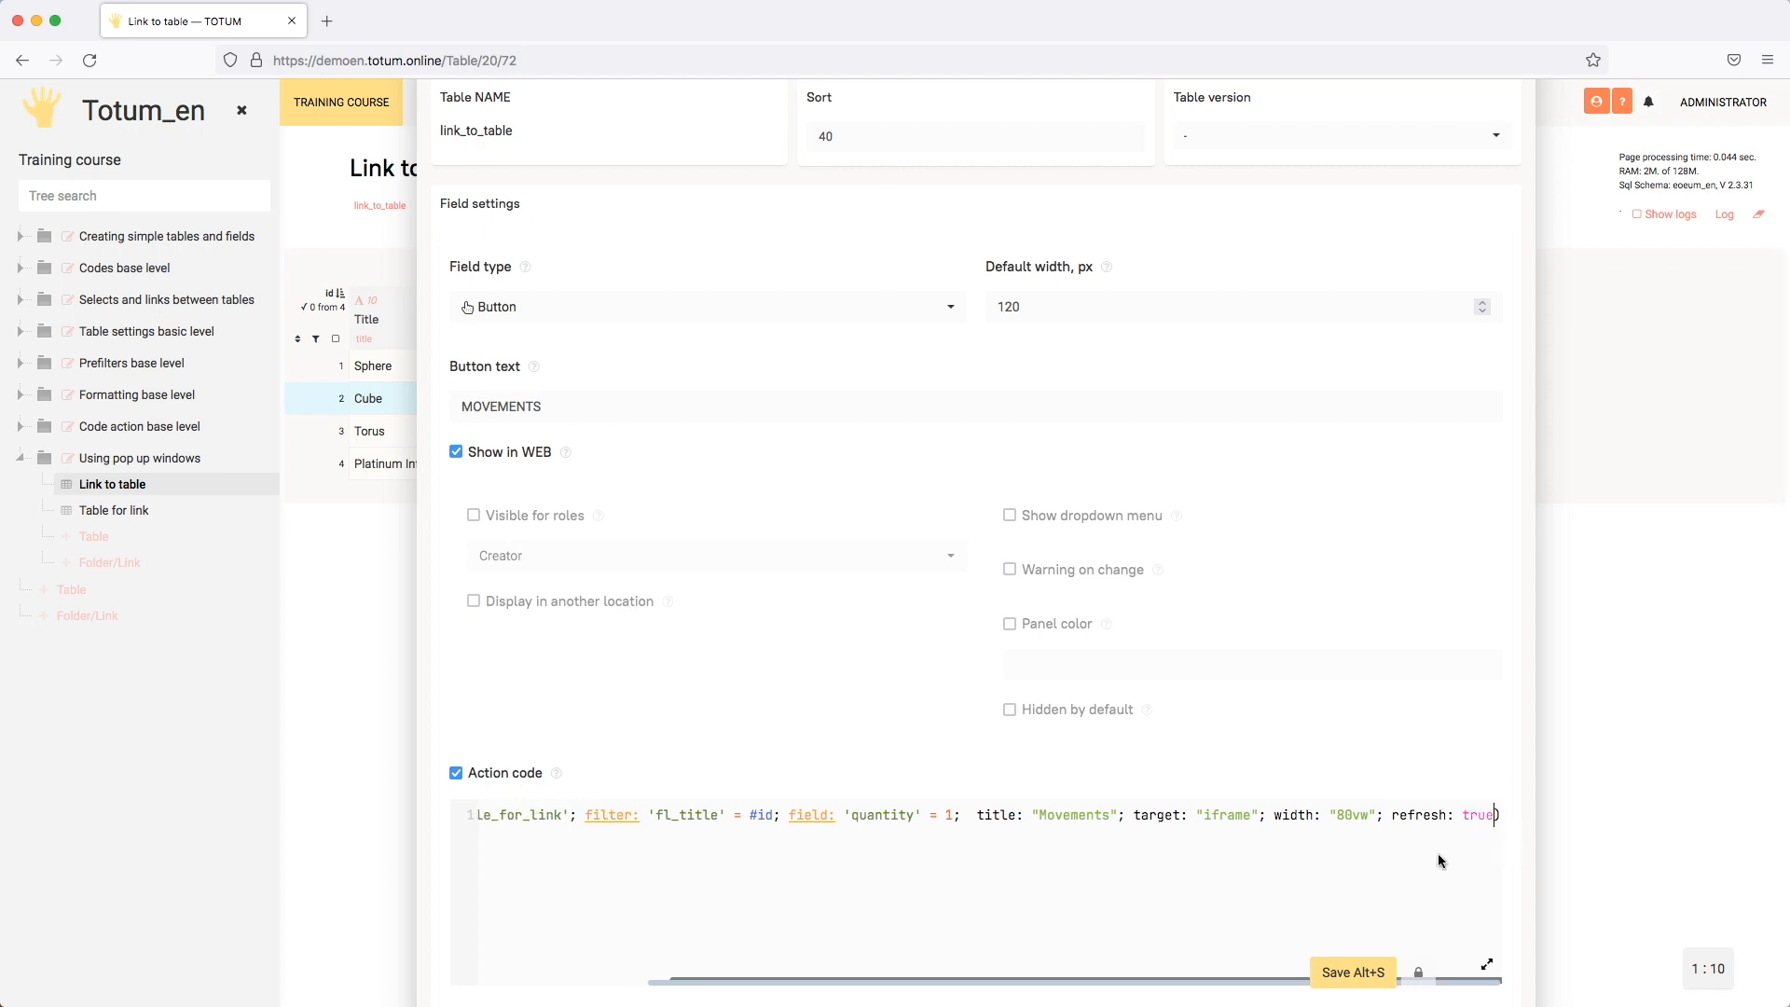
click(1355, 973)
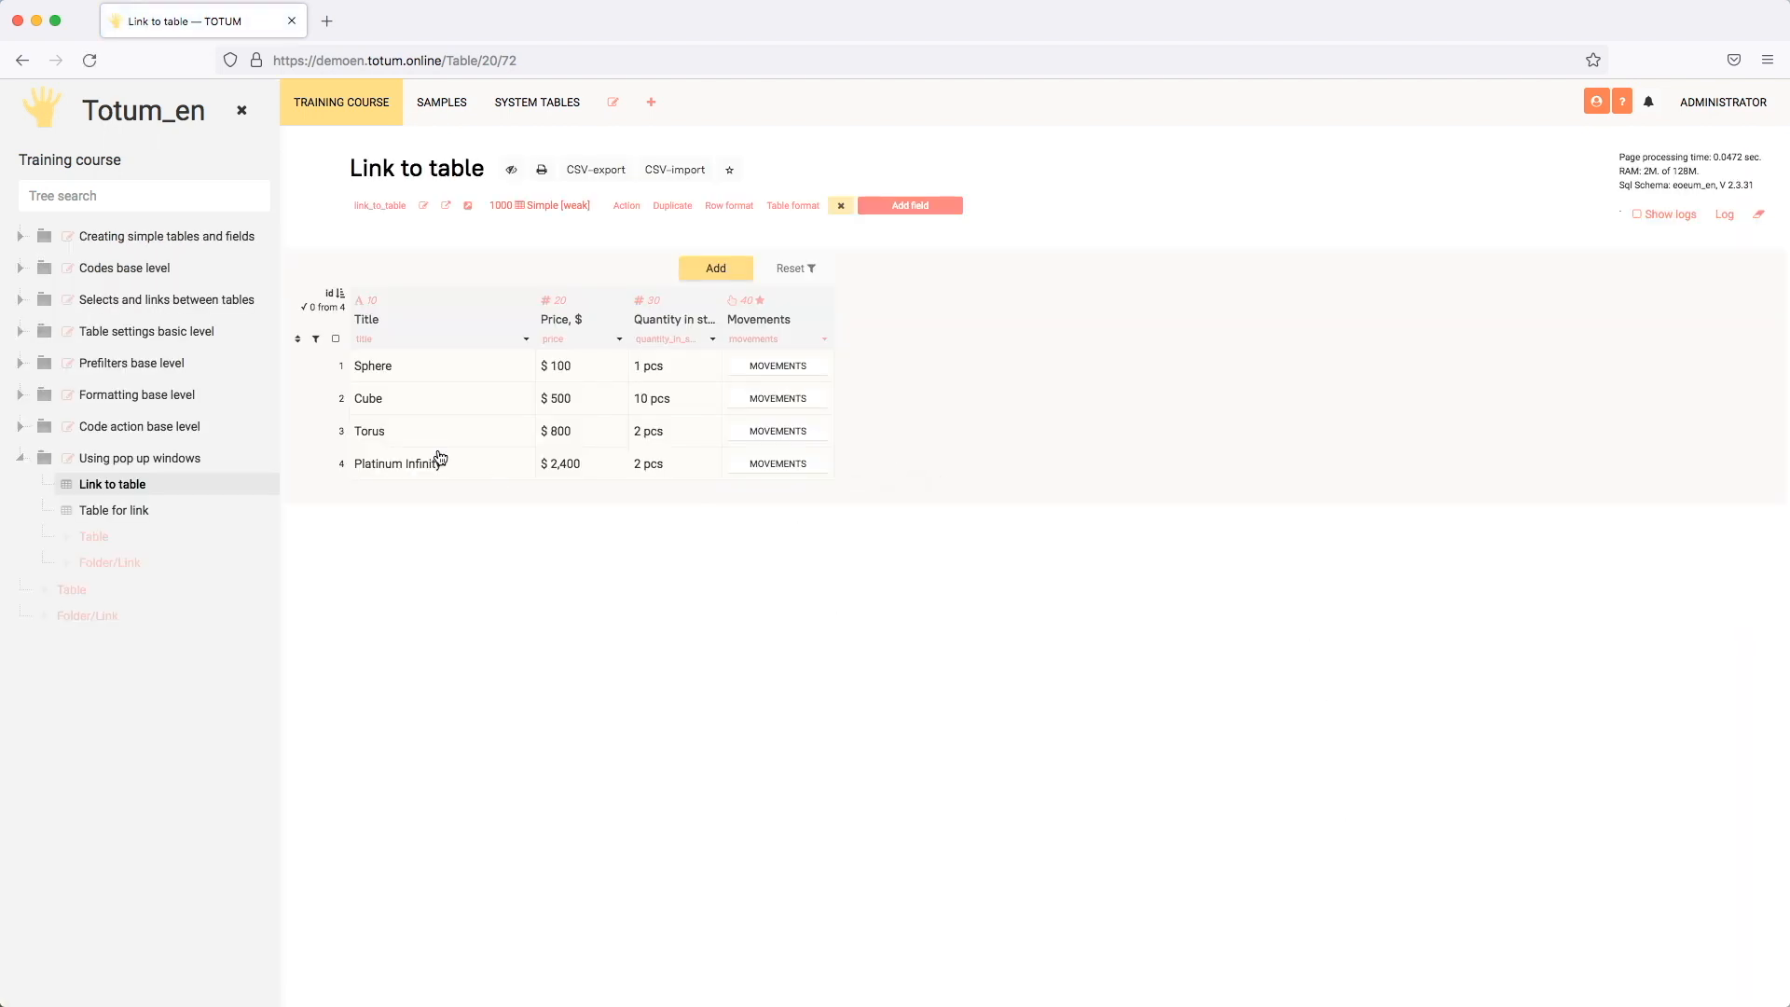
In Table for link, start a new column field after the balance column and title it "Test button".
click(126, 511)
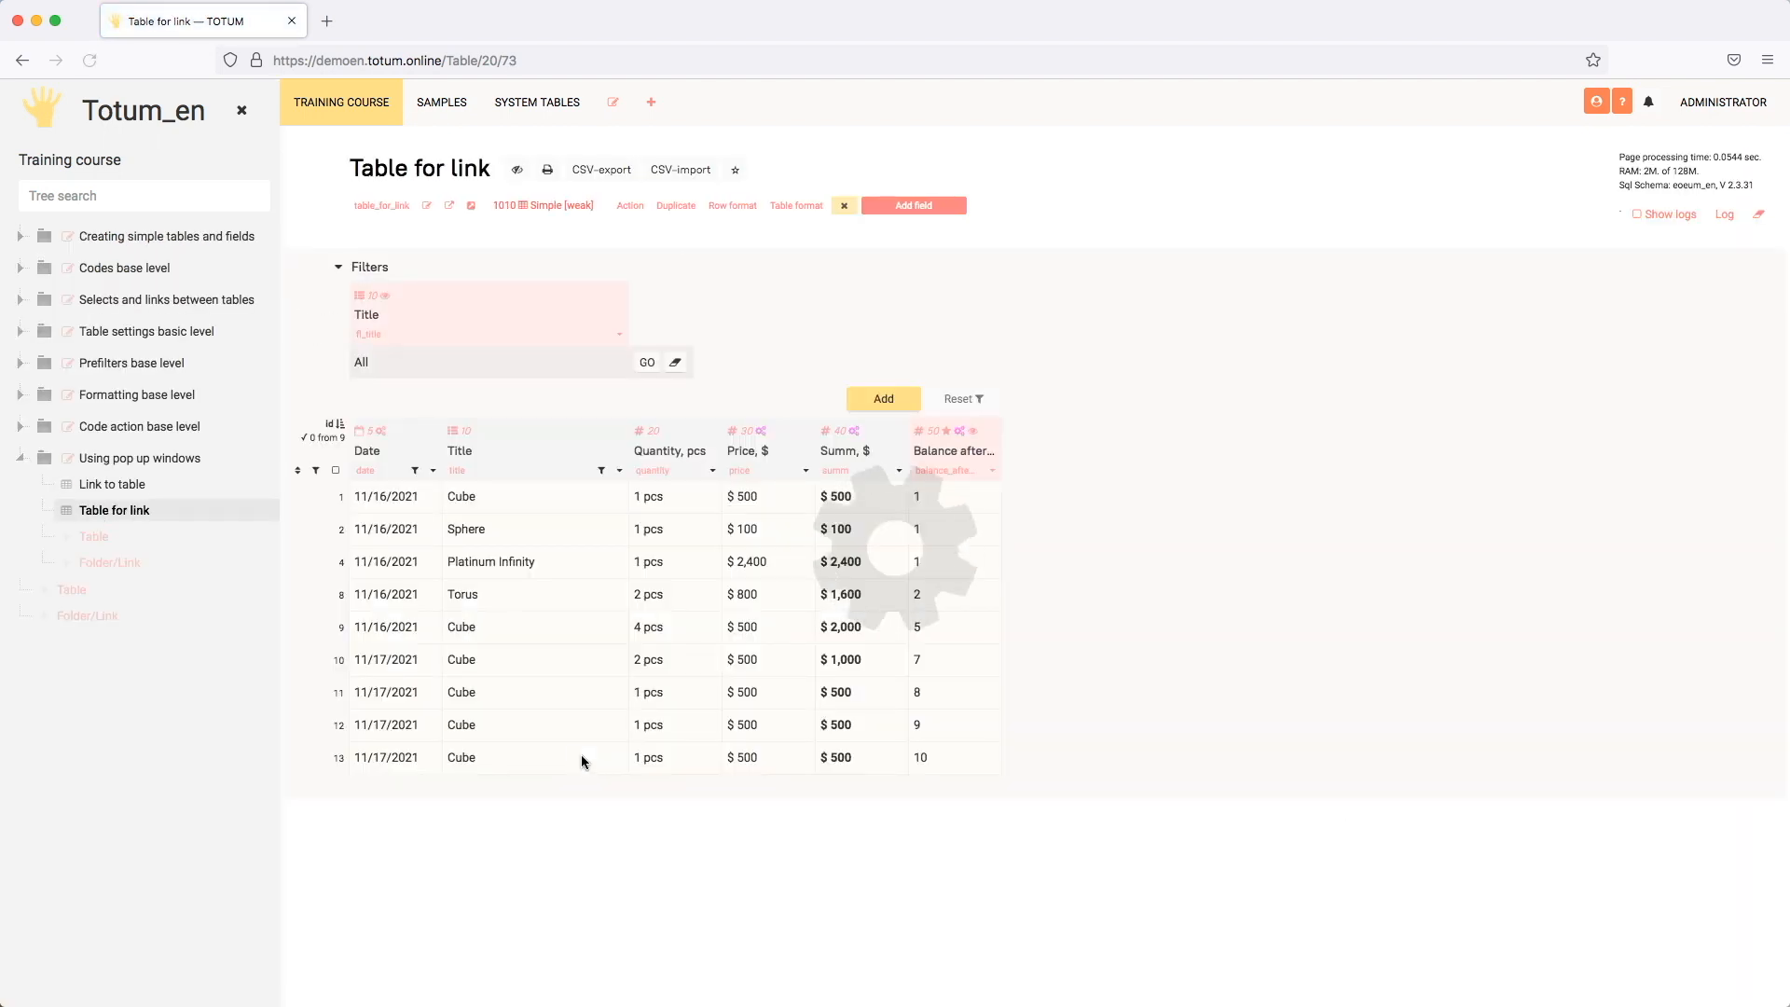
click(994, 478)
click(971, 559)
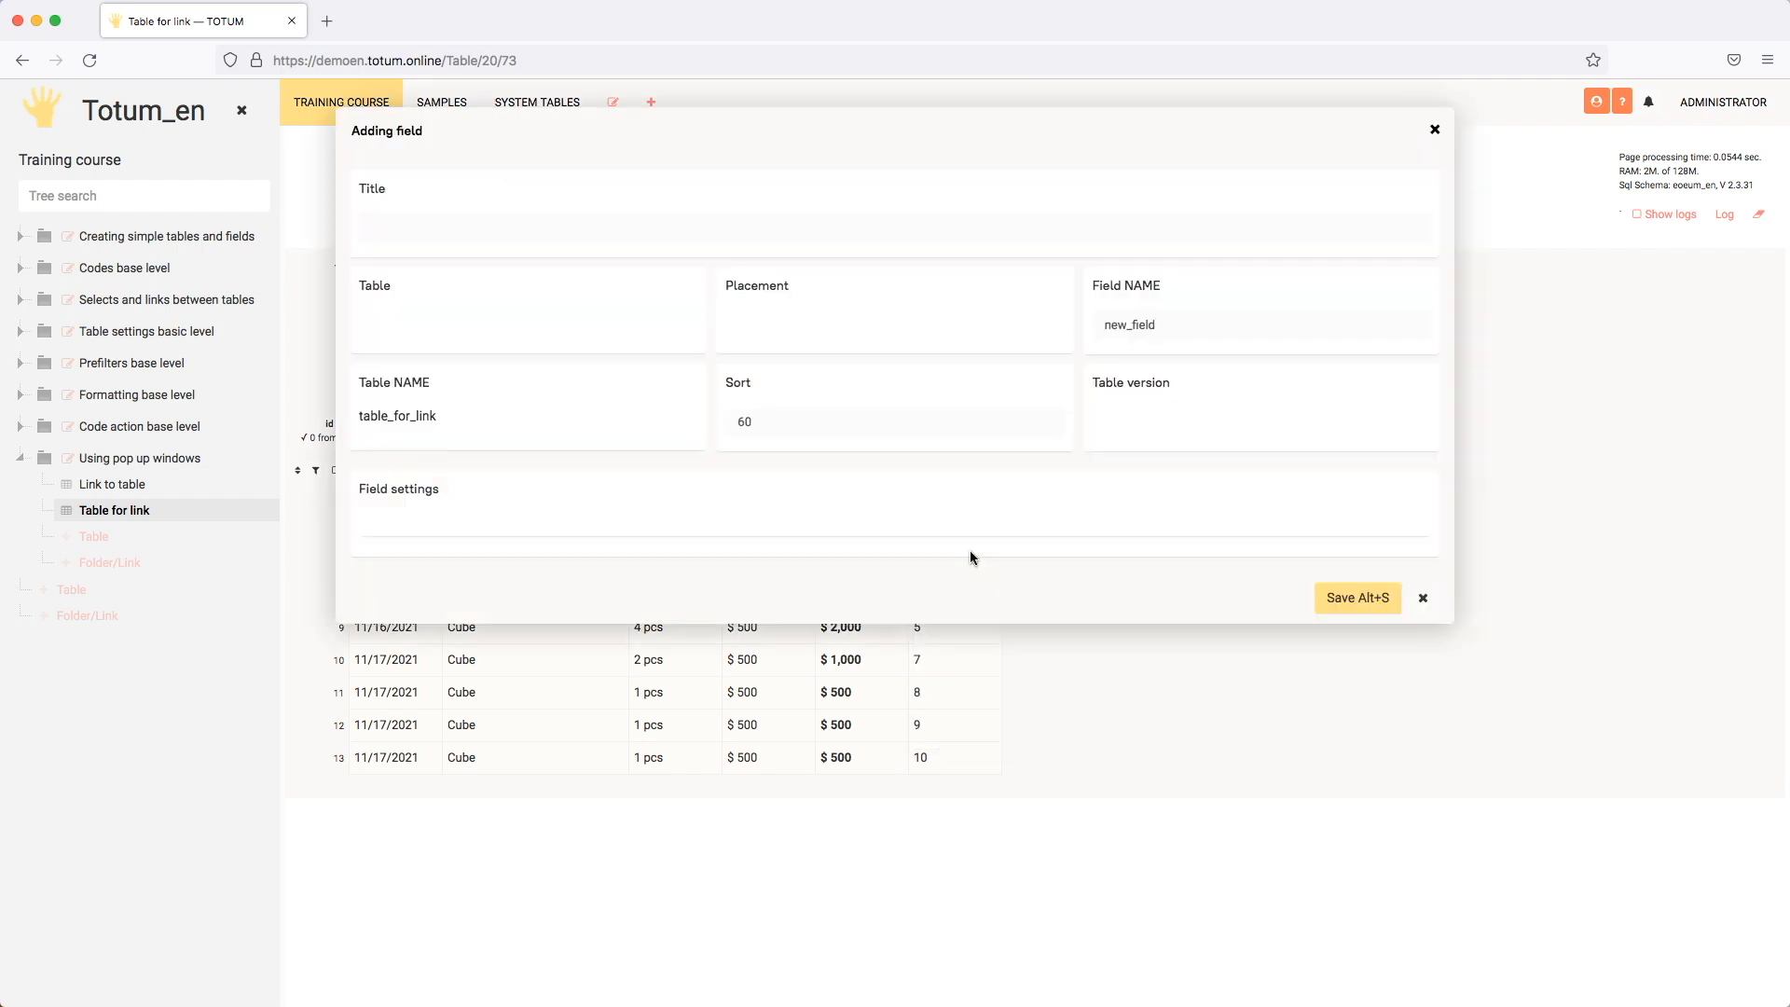
click(621, 223)
text(T)
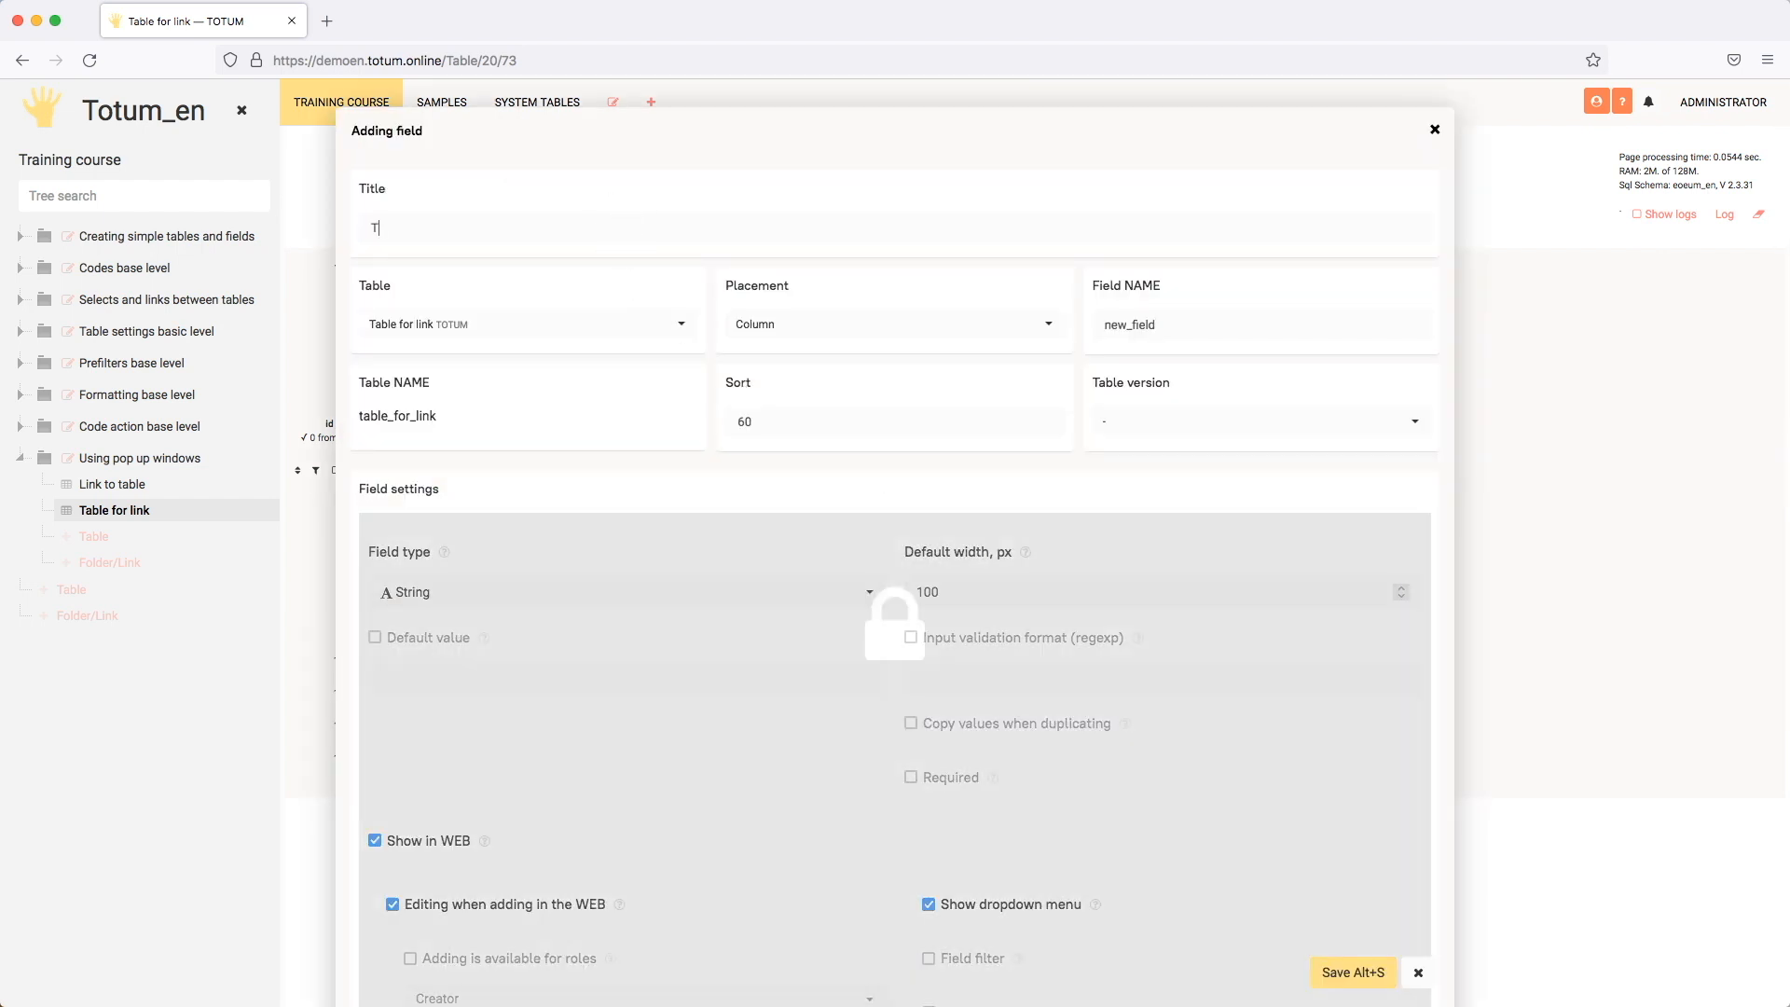
text(est button)
Make the new field a Button, keeping the default text "Press me", and save it.
click(527, 590)
click(424, 755)
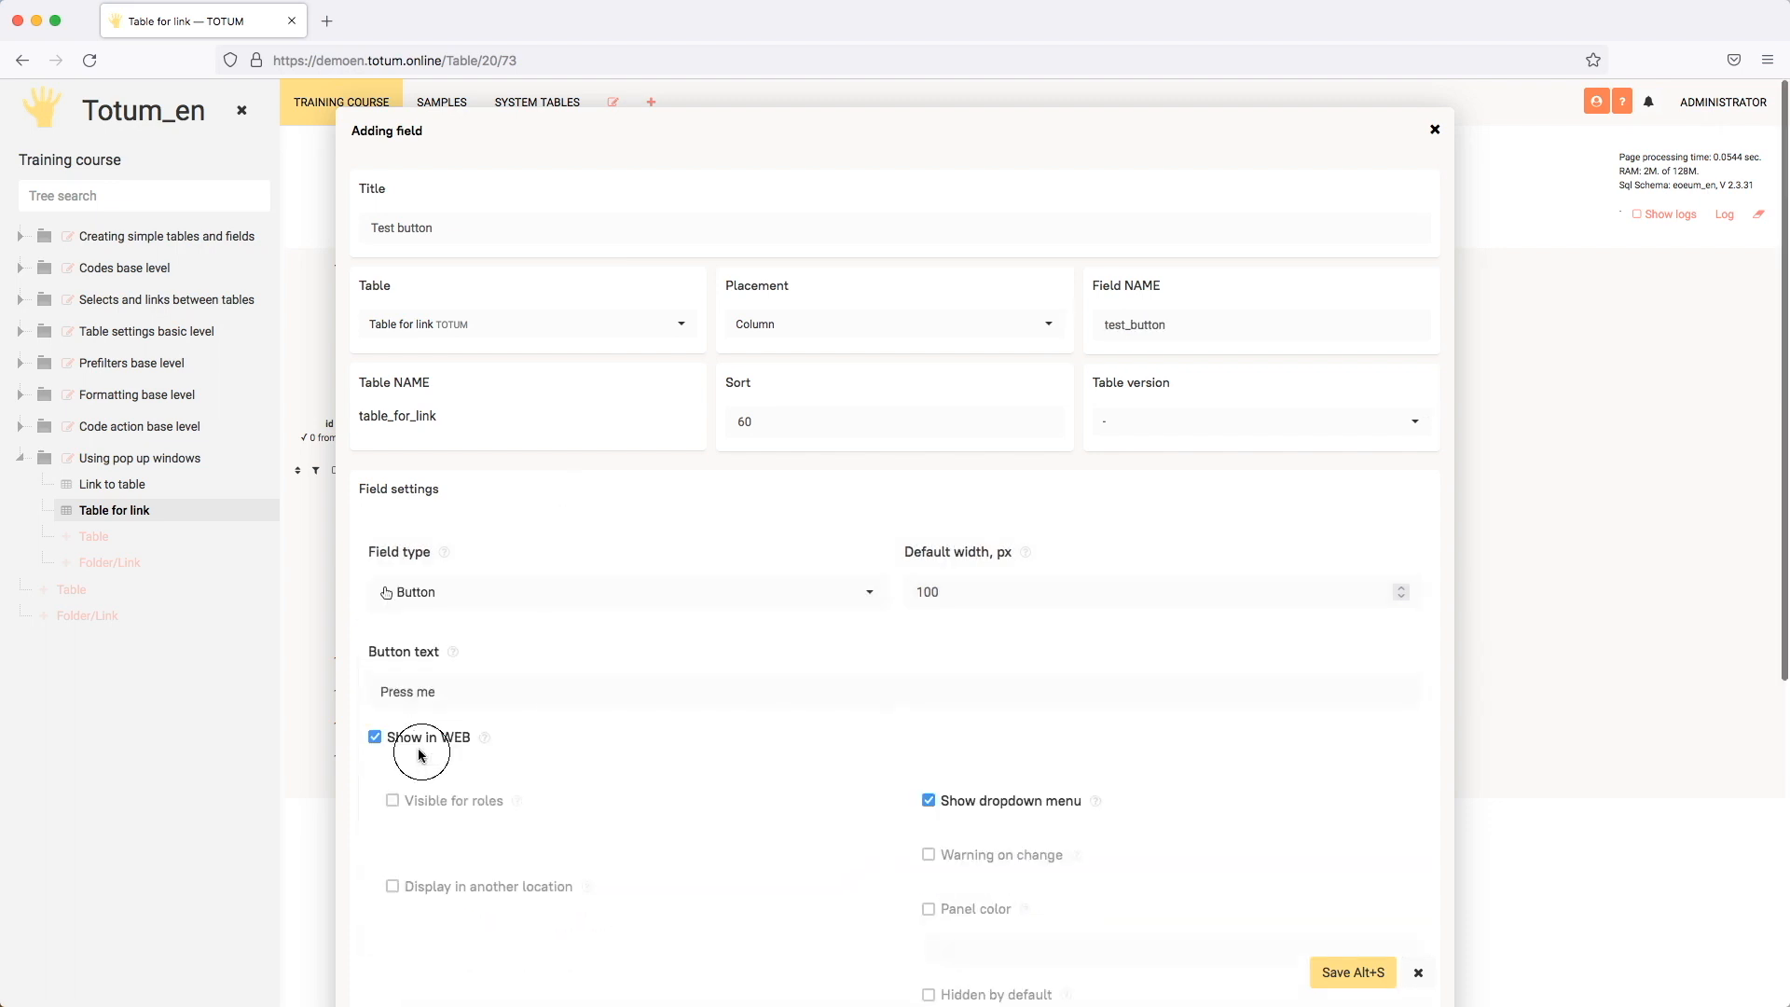
drag(471, 696, 357, 691)
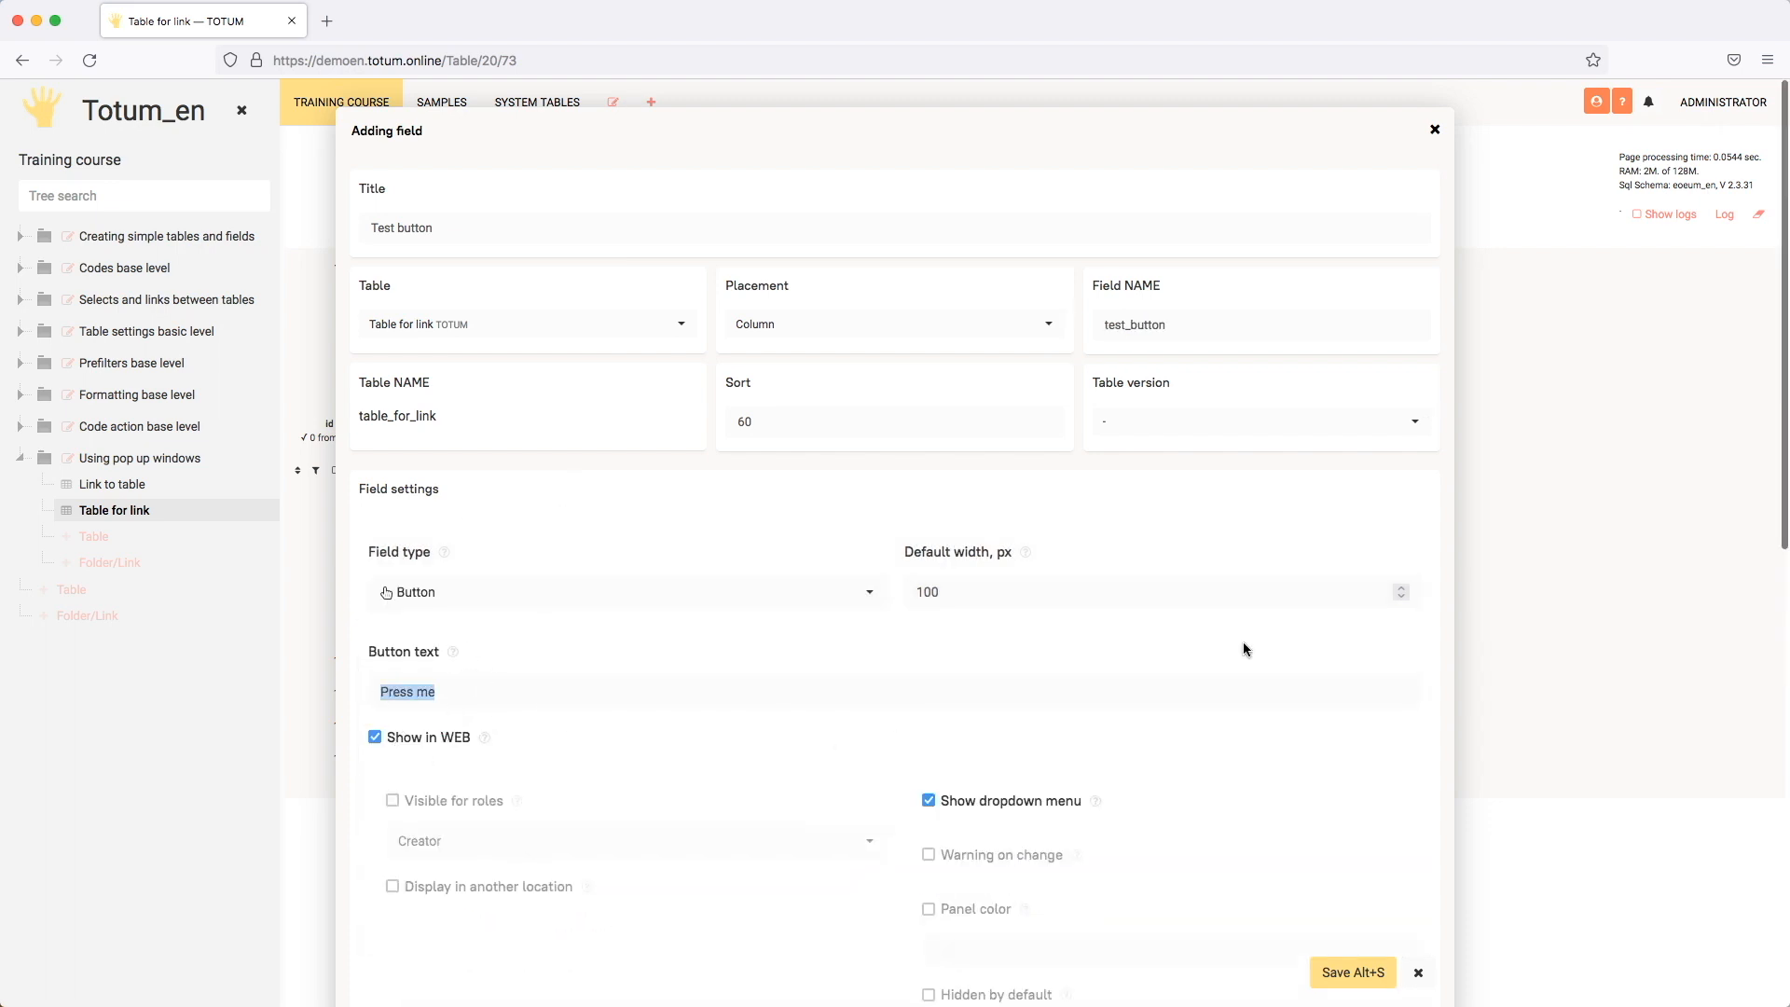
click(1274, 641)
click(1343, 970)
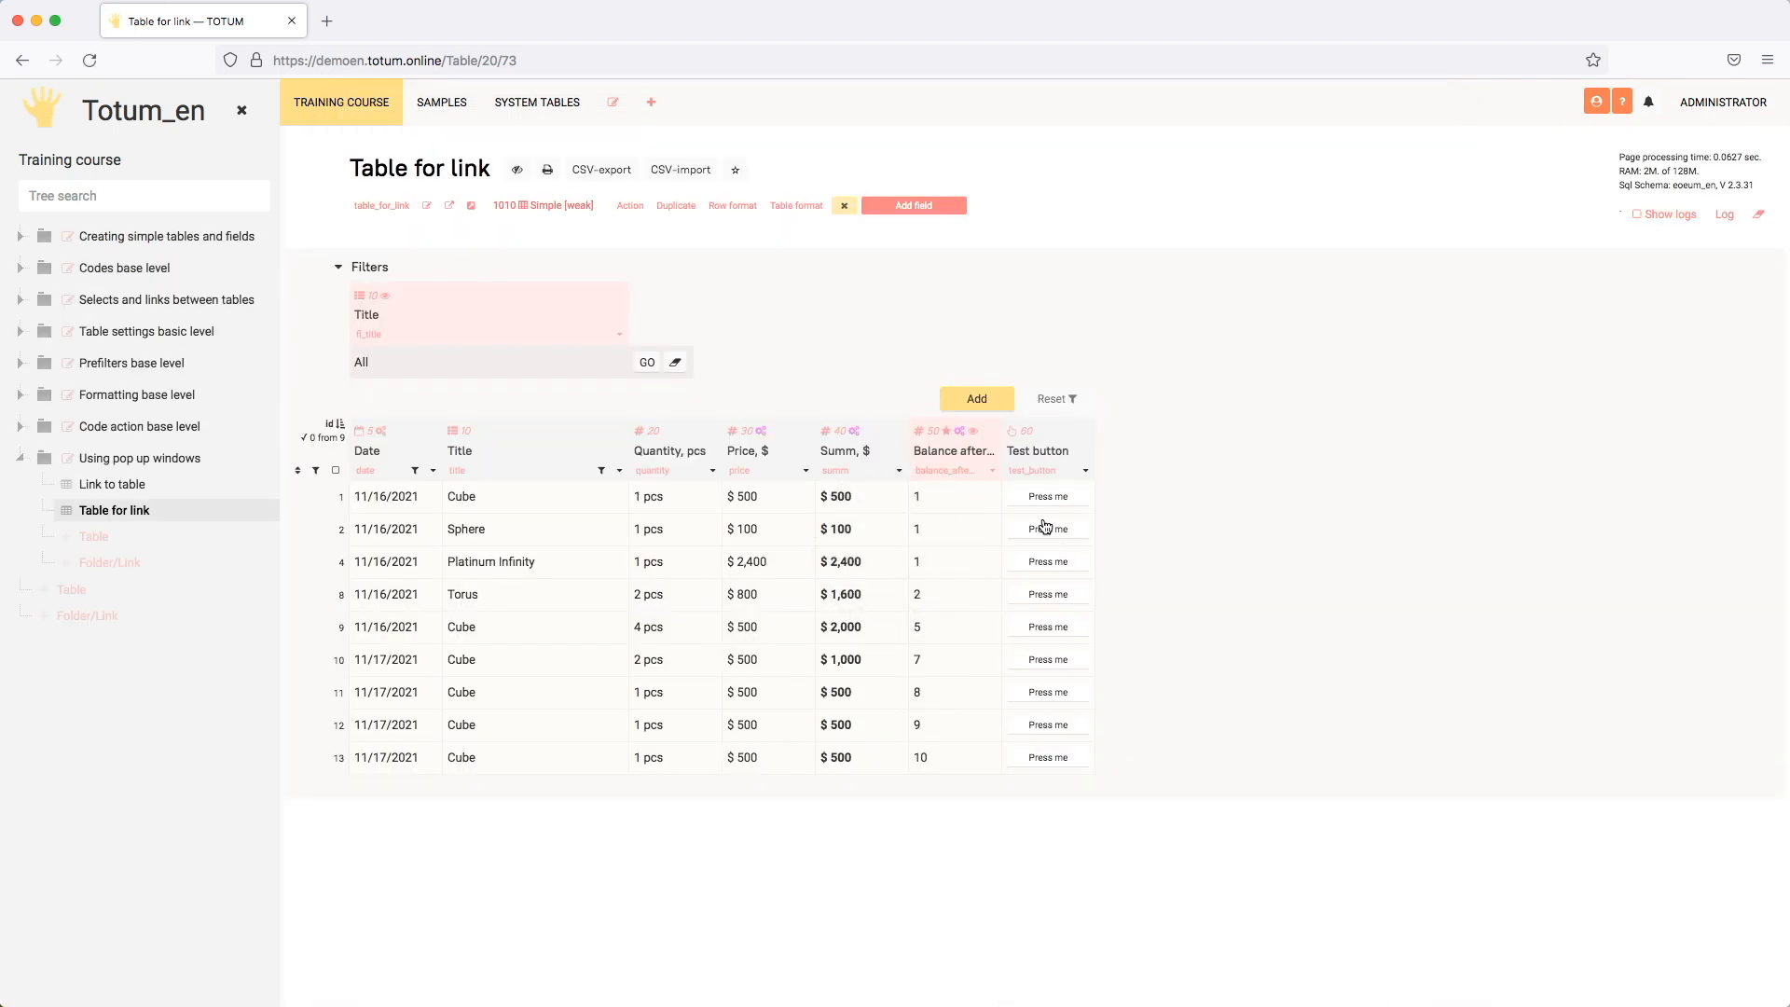
Return to Link to table, open the Sphere row's Movements window and try the test button in its row.
click(142, 486)
click(773, 365)
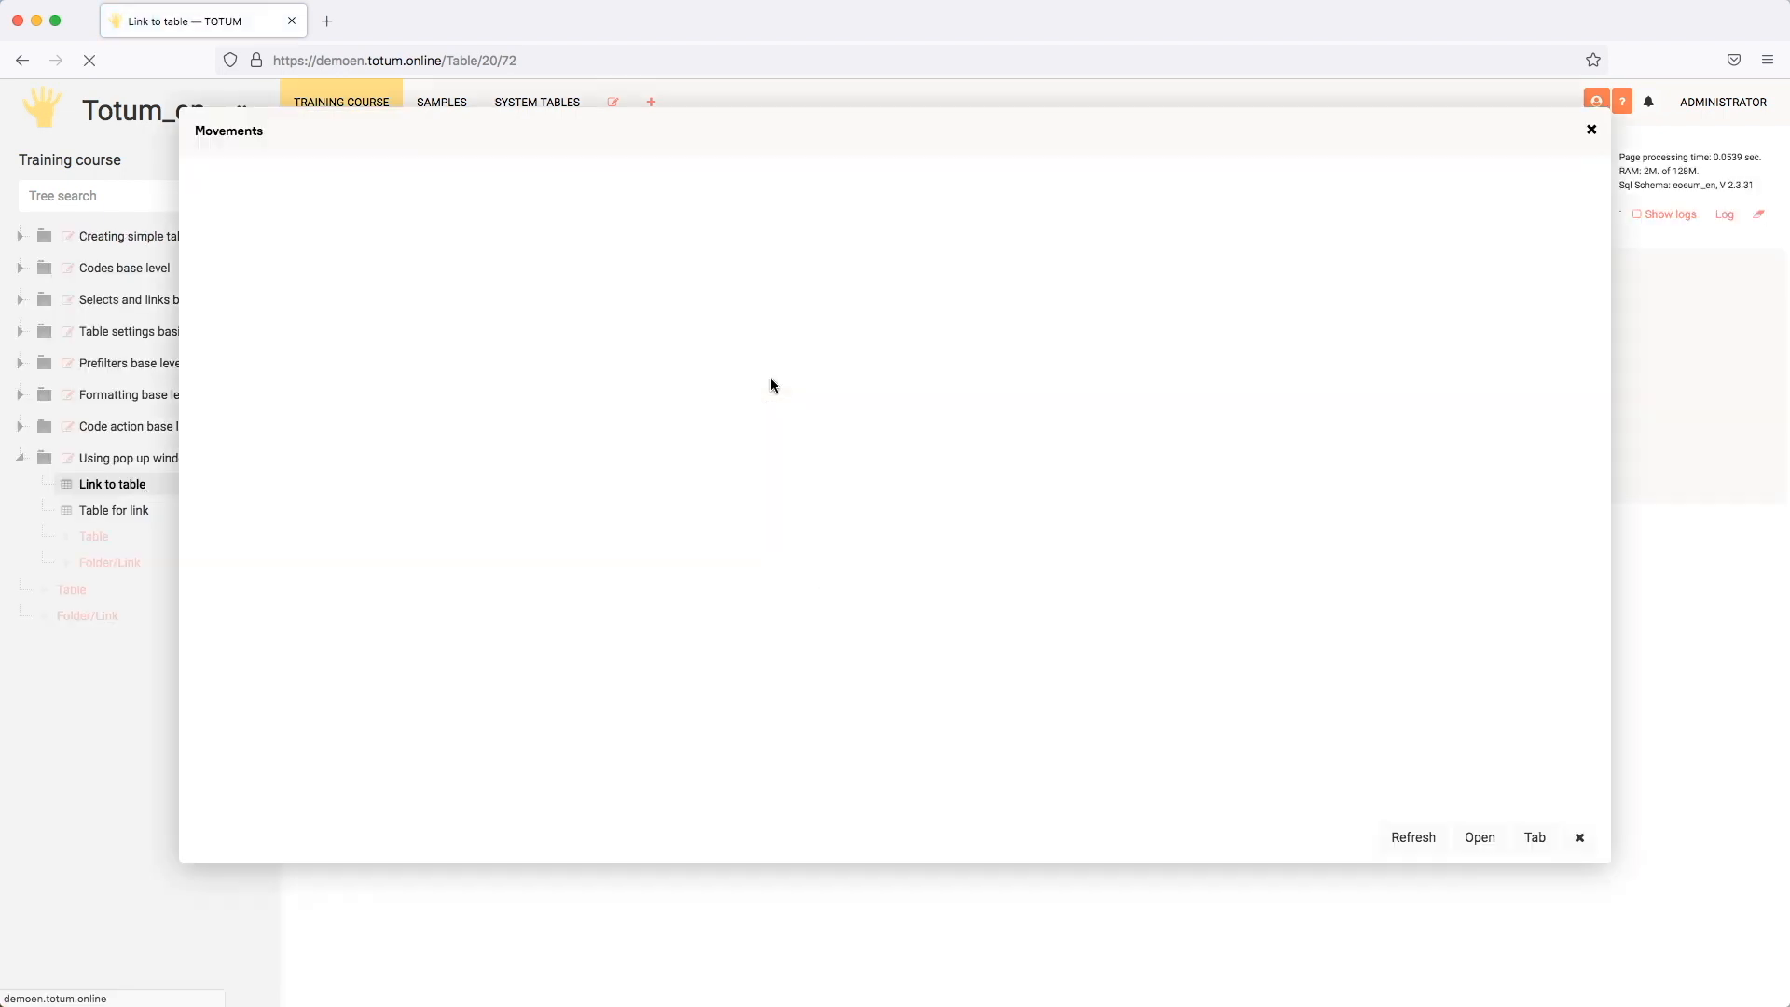
click(940, 385)
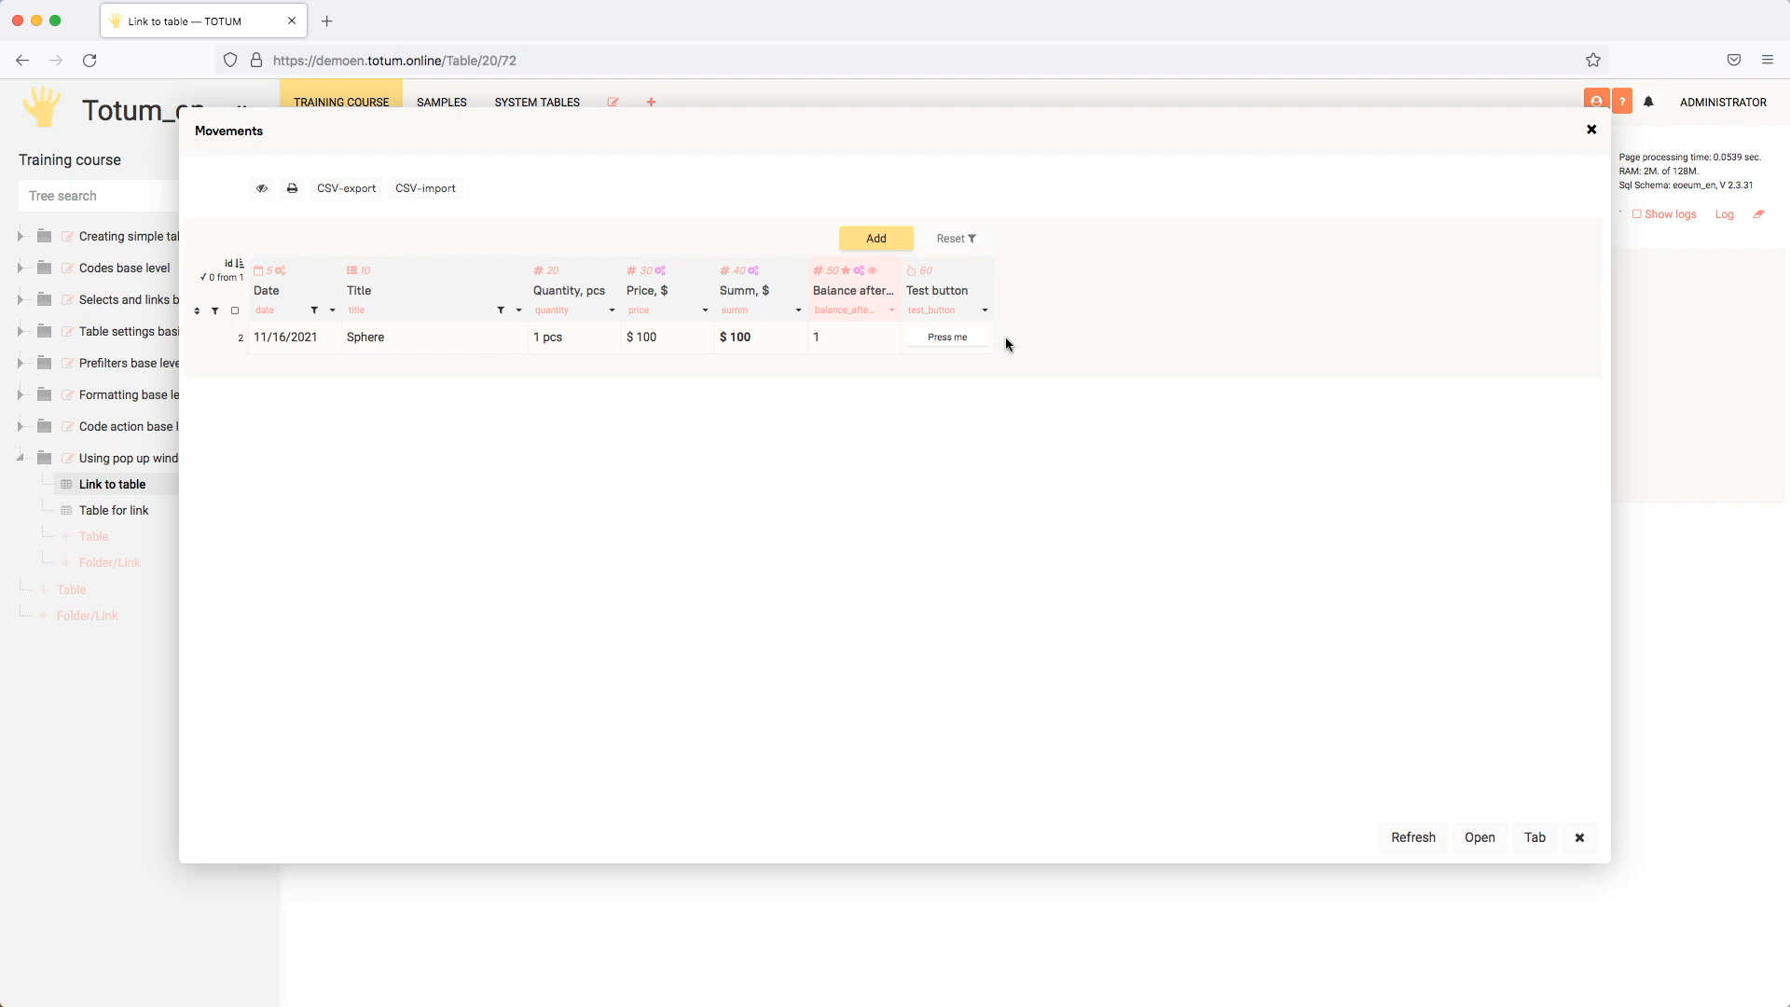
click(955, 342)
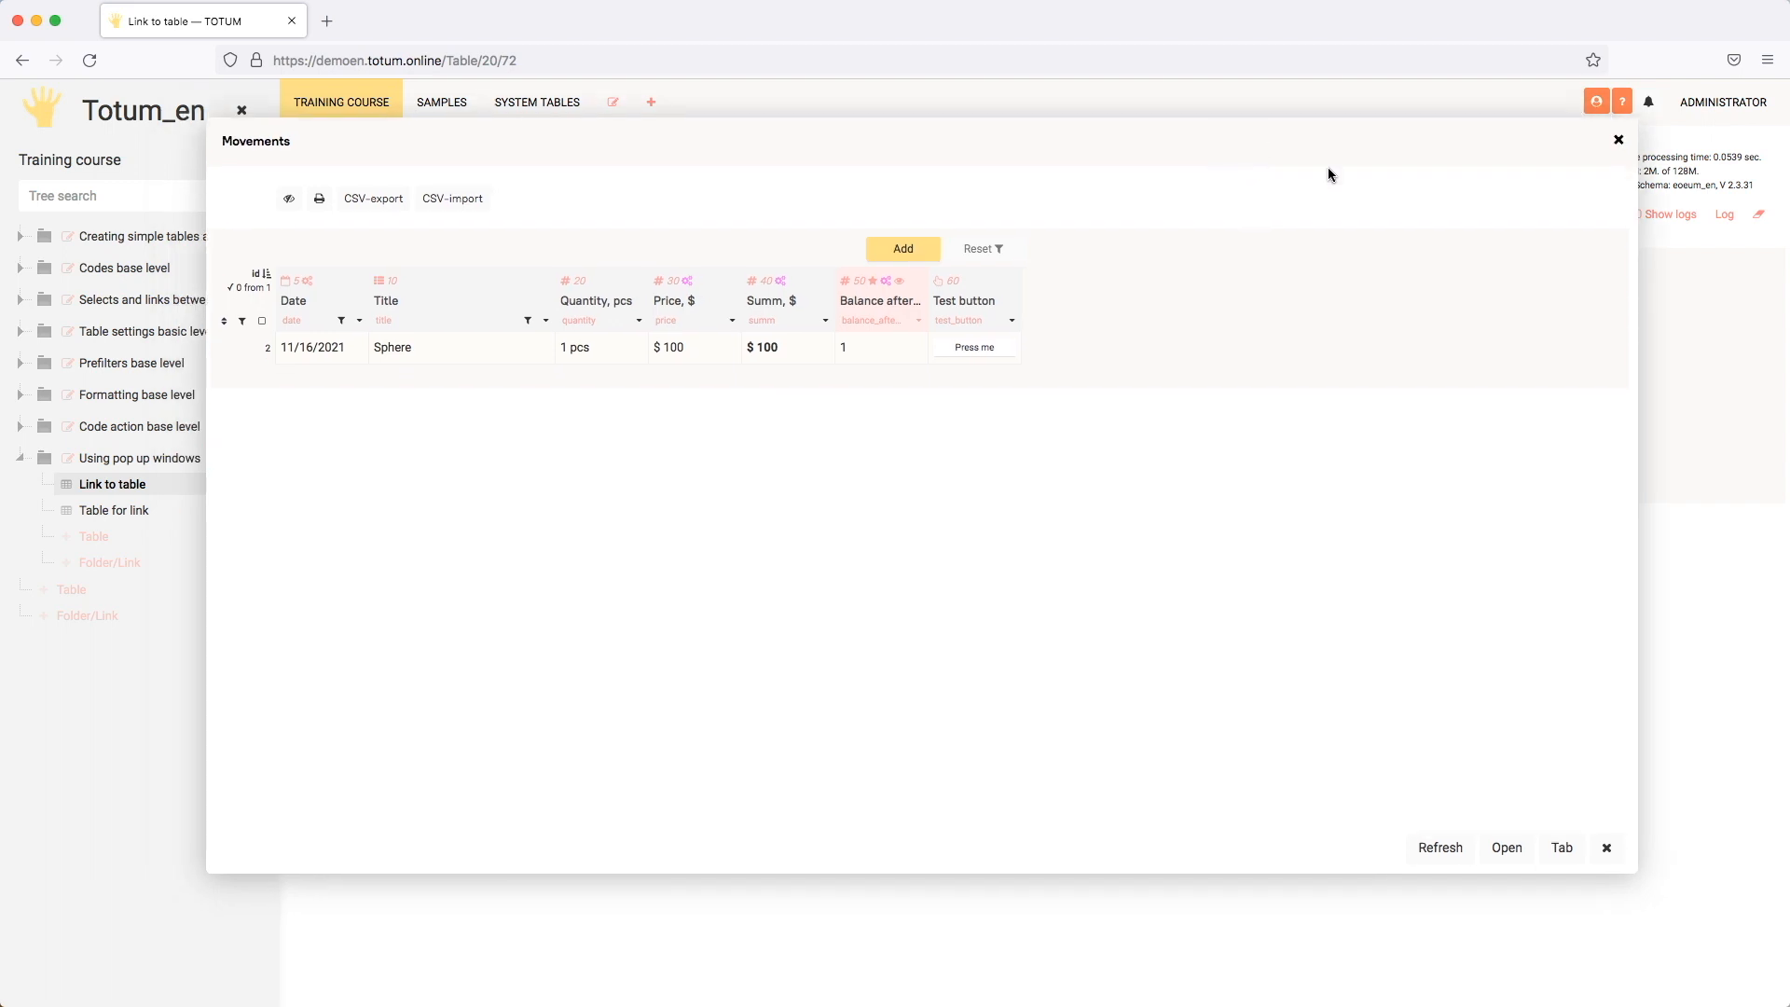
In the Test button field's settings, enable the action code and make it return an empty string, = : "".
click(1017, 323)
scroll(1154, 593, down, 10)
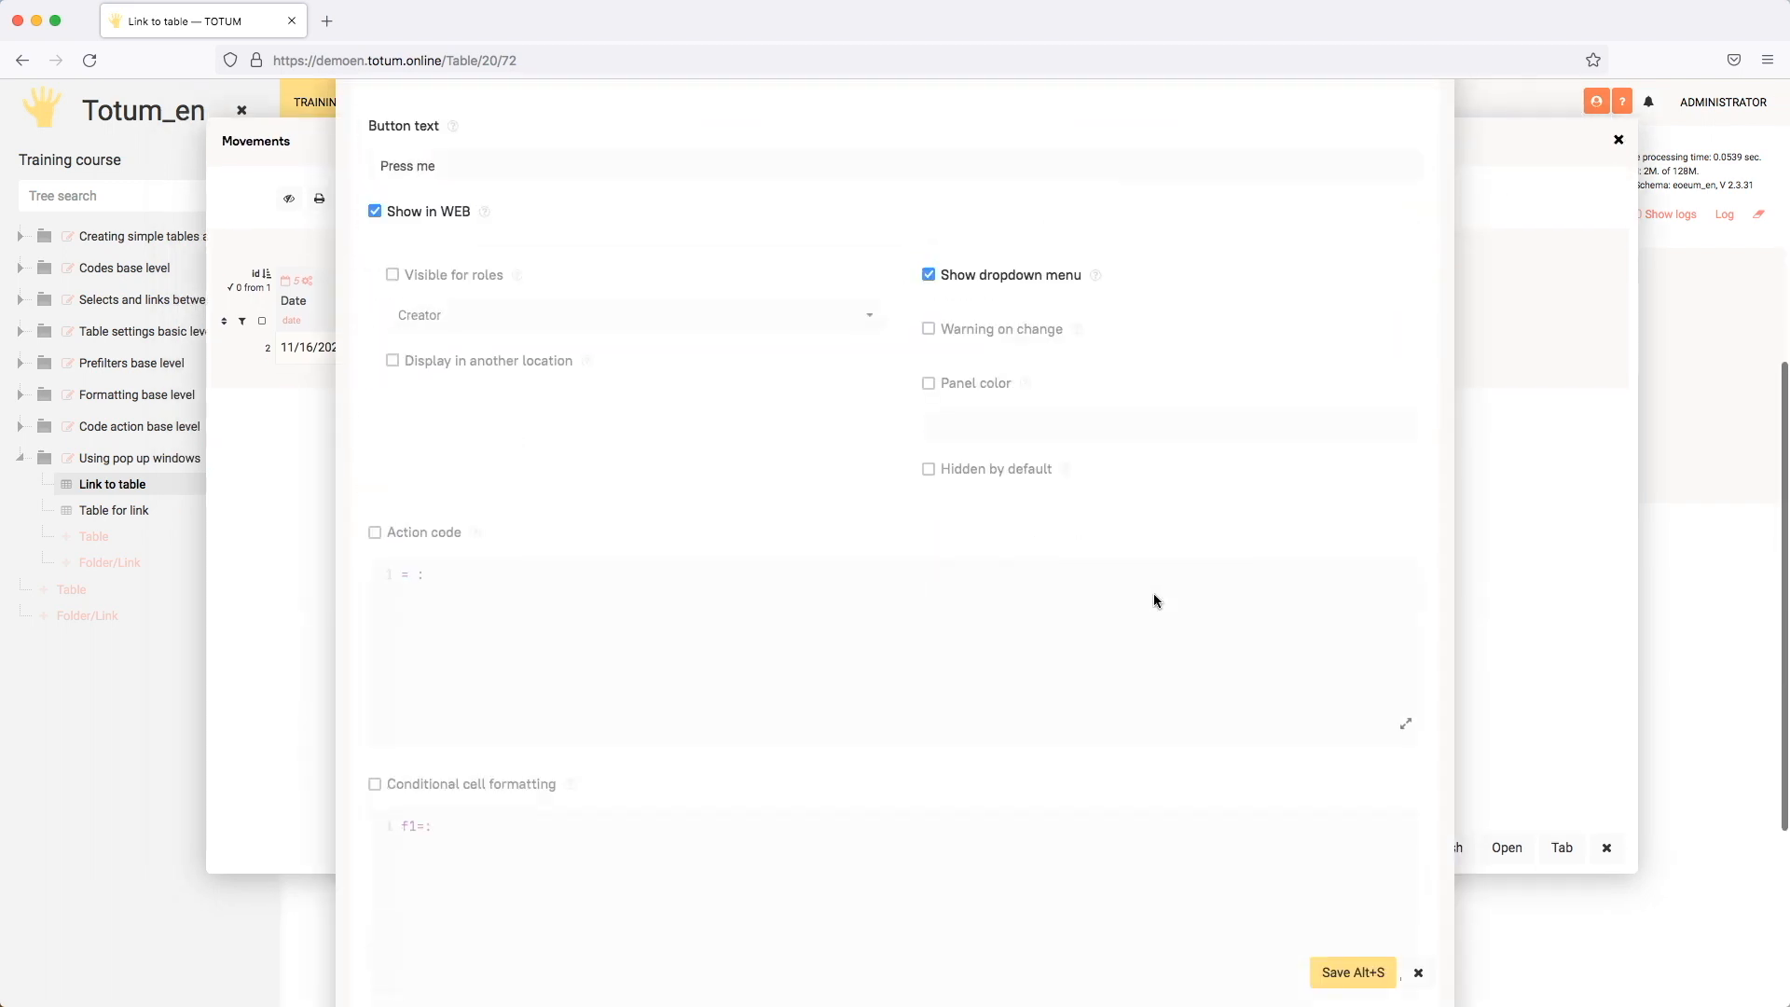
scroll(1154, 593, up, 5)
scroll(1154, 594, down, 1)
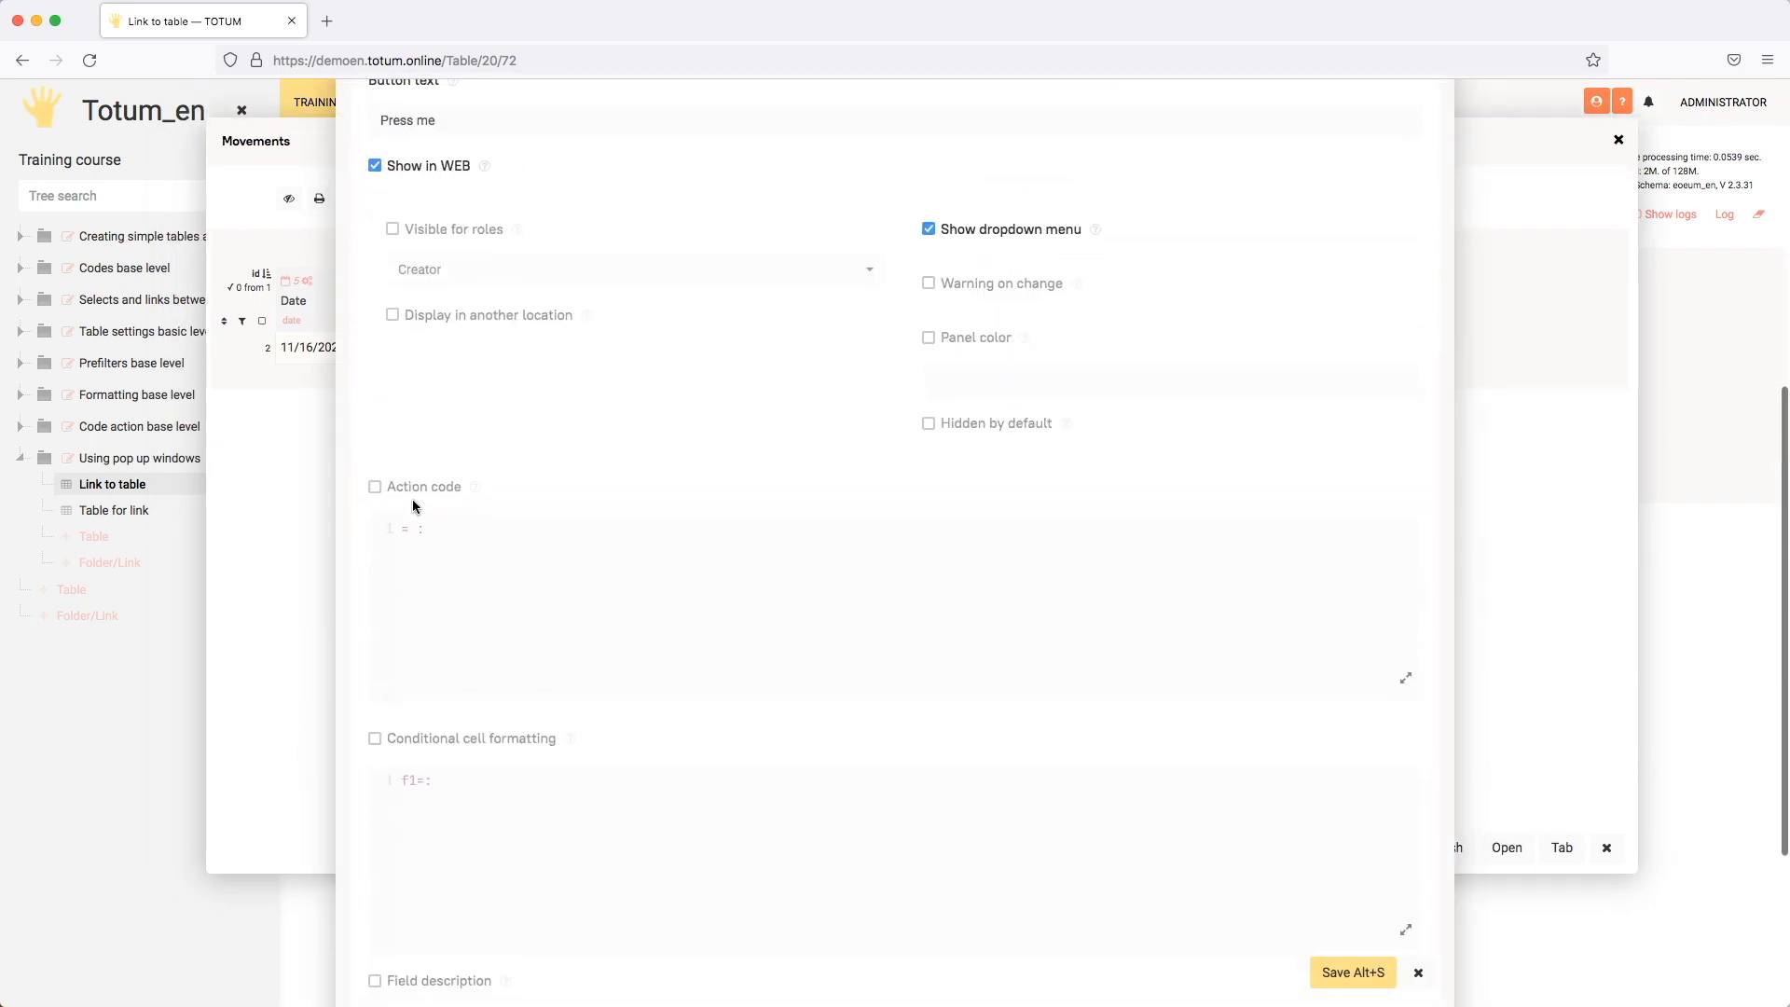
click(375, 487)
click(534, 532)
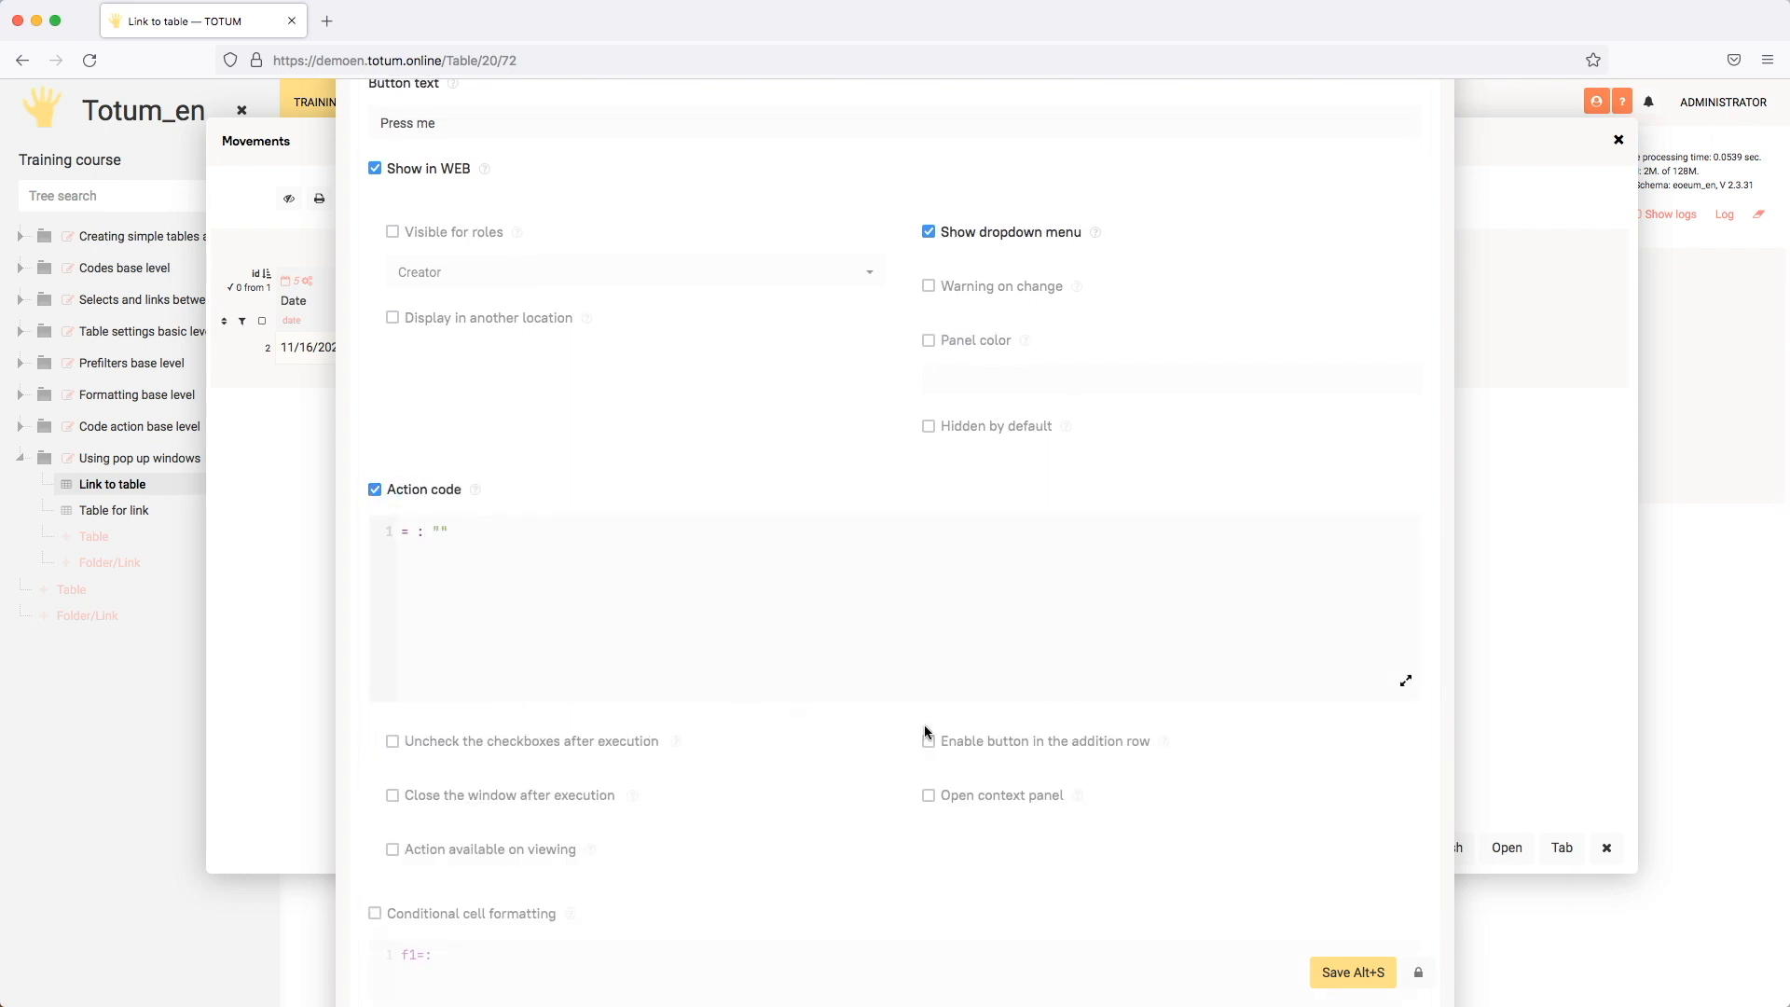
Enable "Close the window after execution" for the test button, save the field and run the button in the Sphere row.
scroll(839, 662, down, 1)
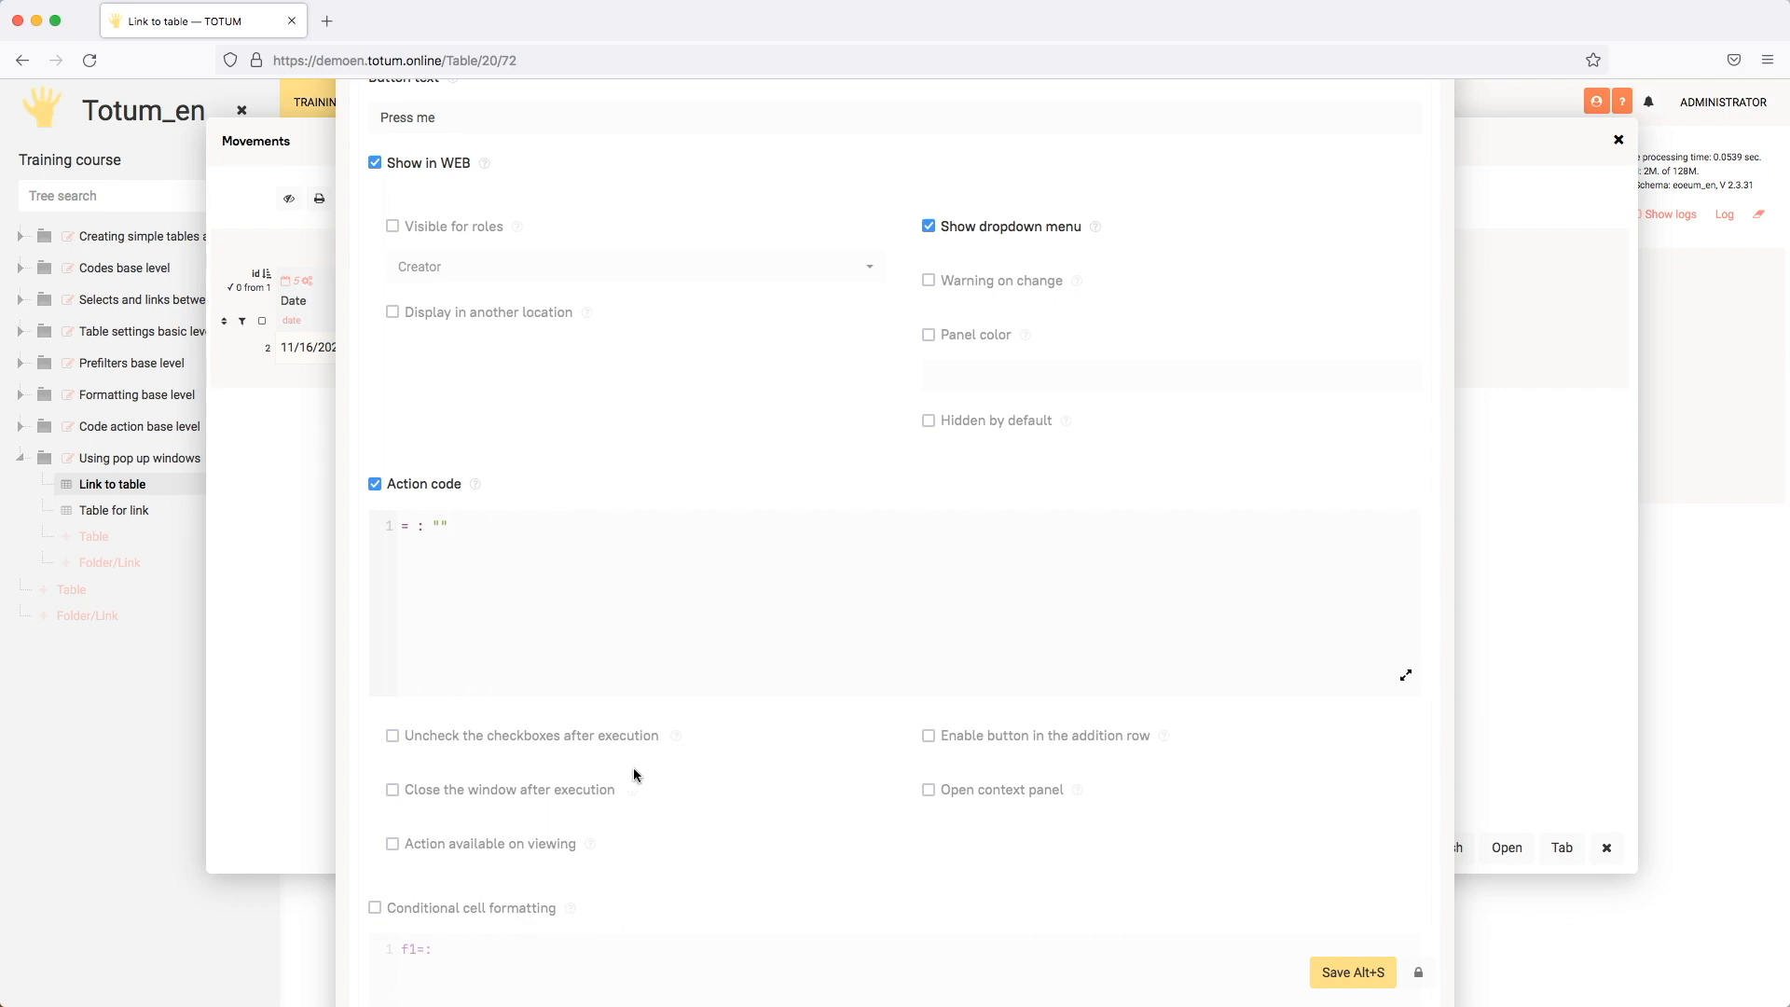
click(541, 790)
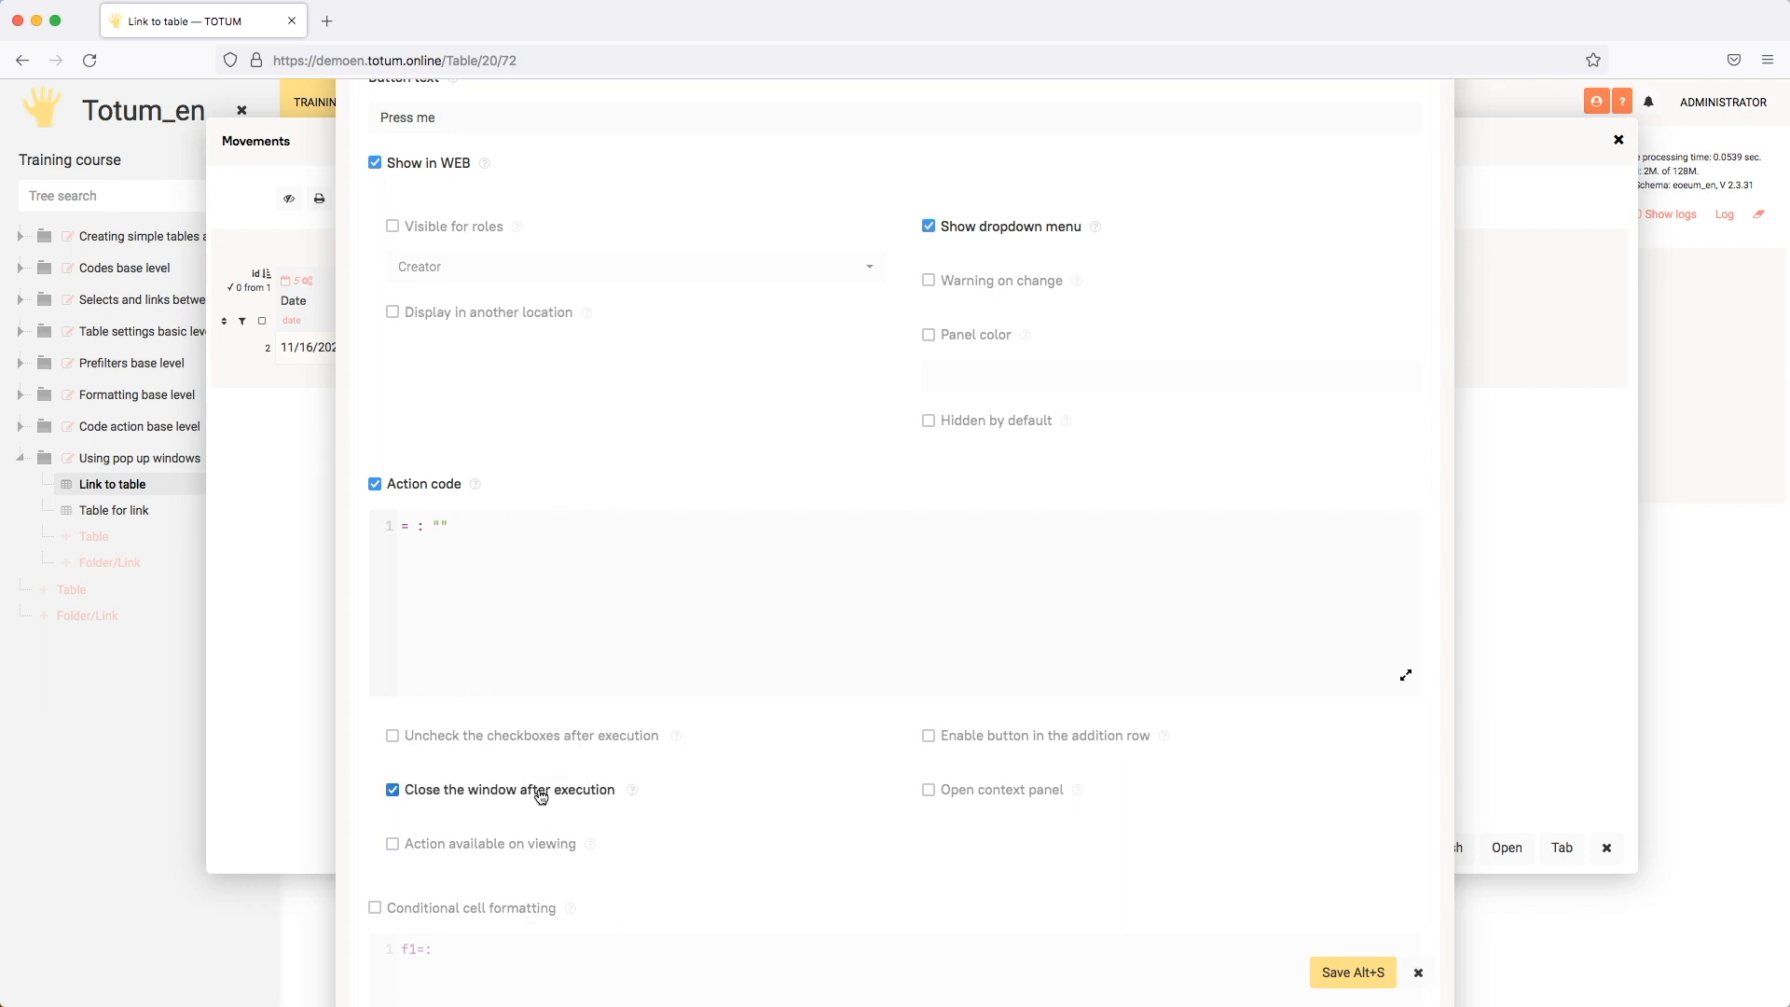
click(1361, 973)
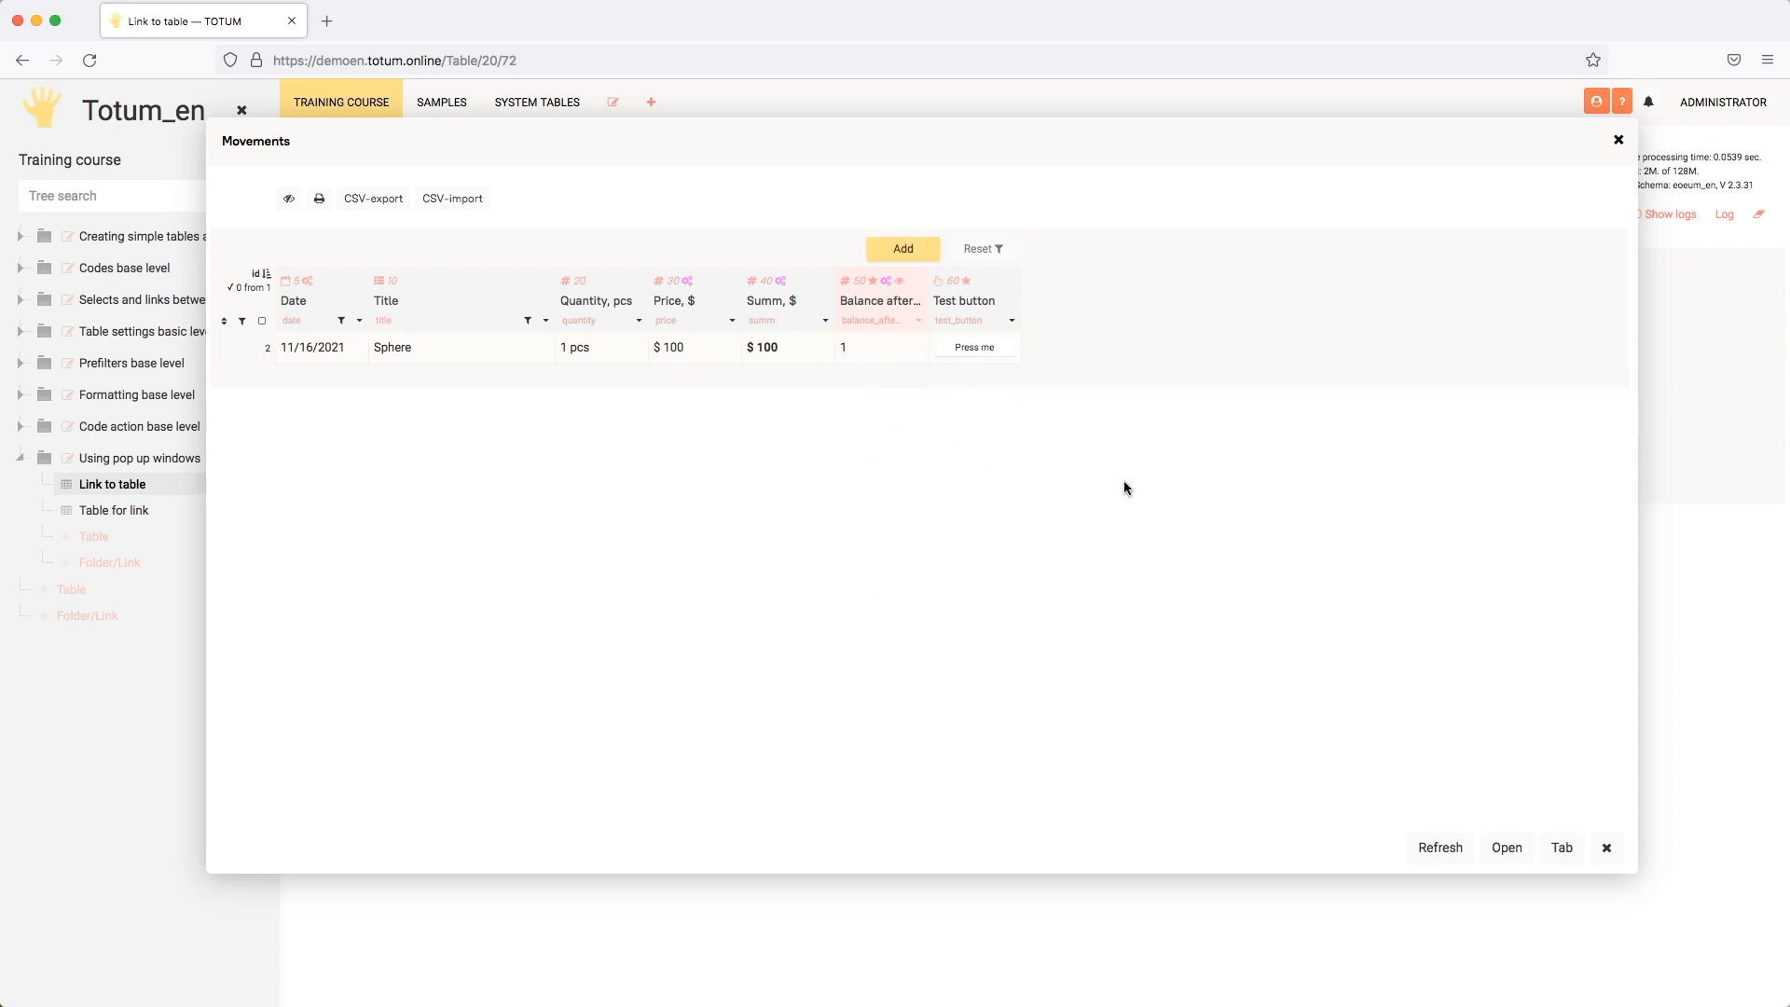
click(989, 348)
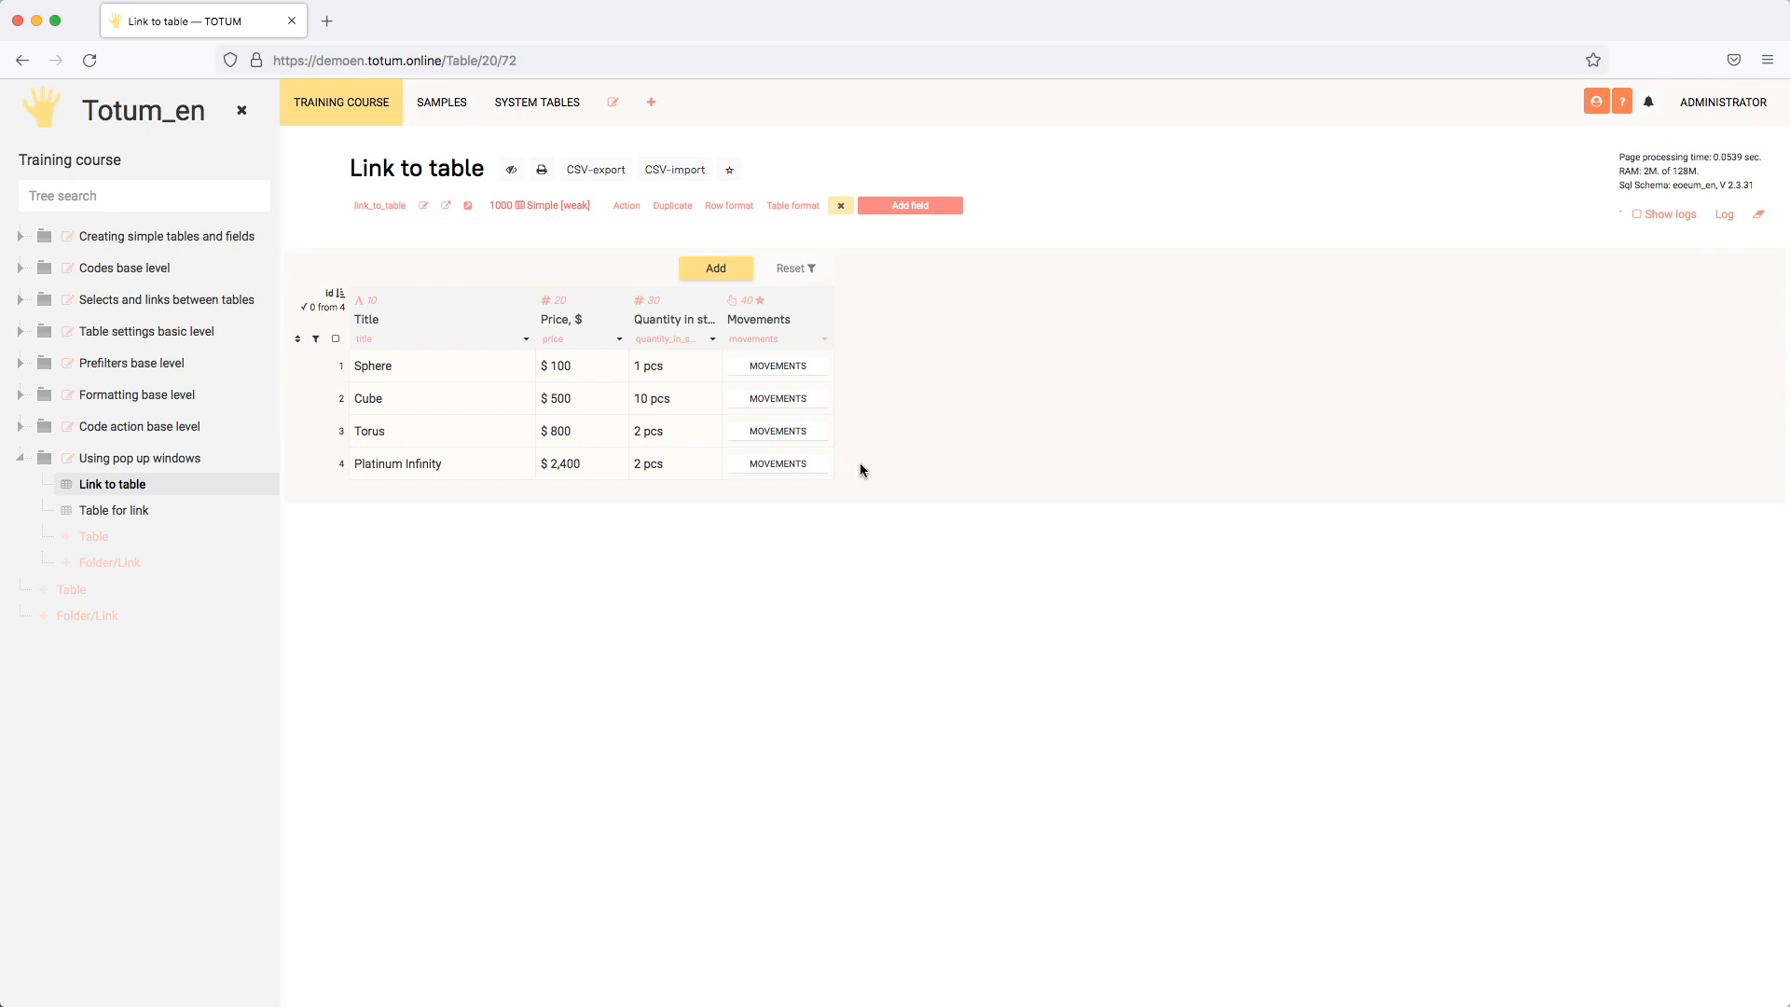
In Table for link, start adding a new field titled "Field in heder".
click(140, 511)
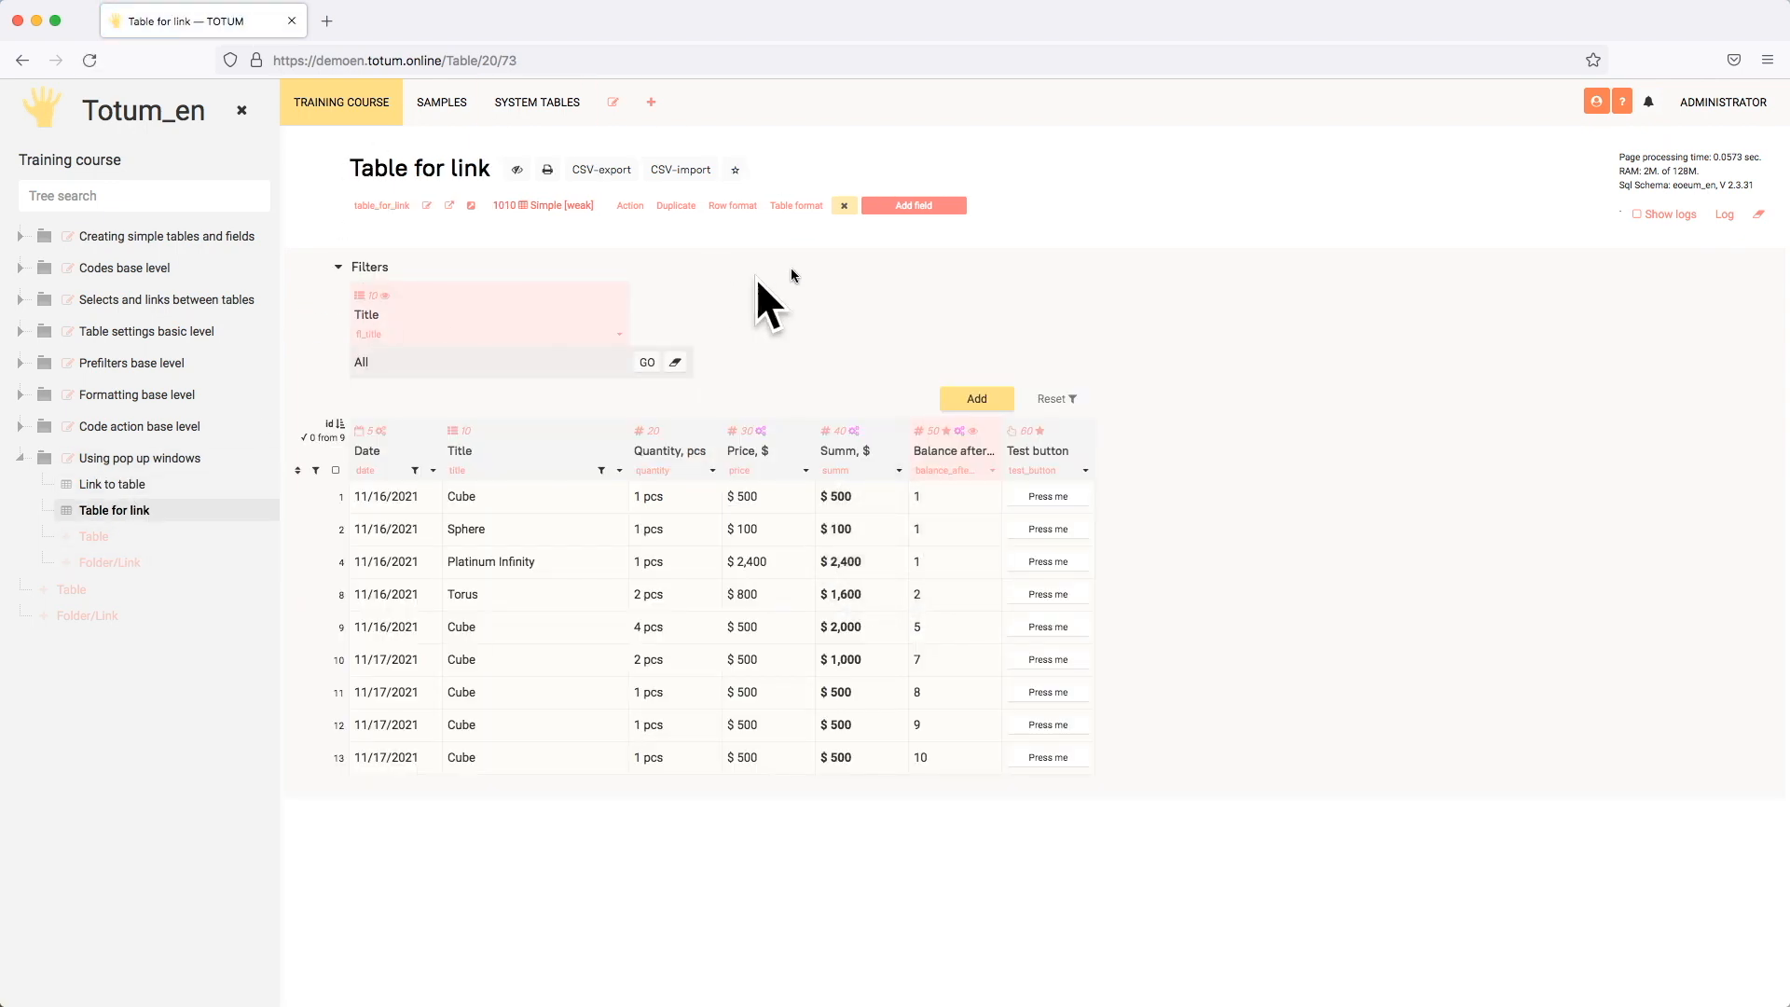
click(913, 206)
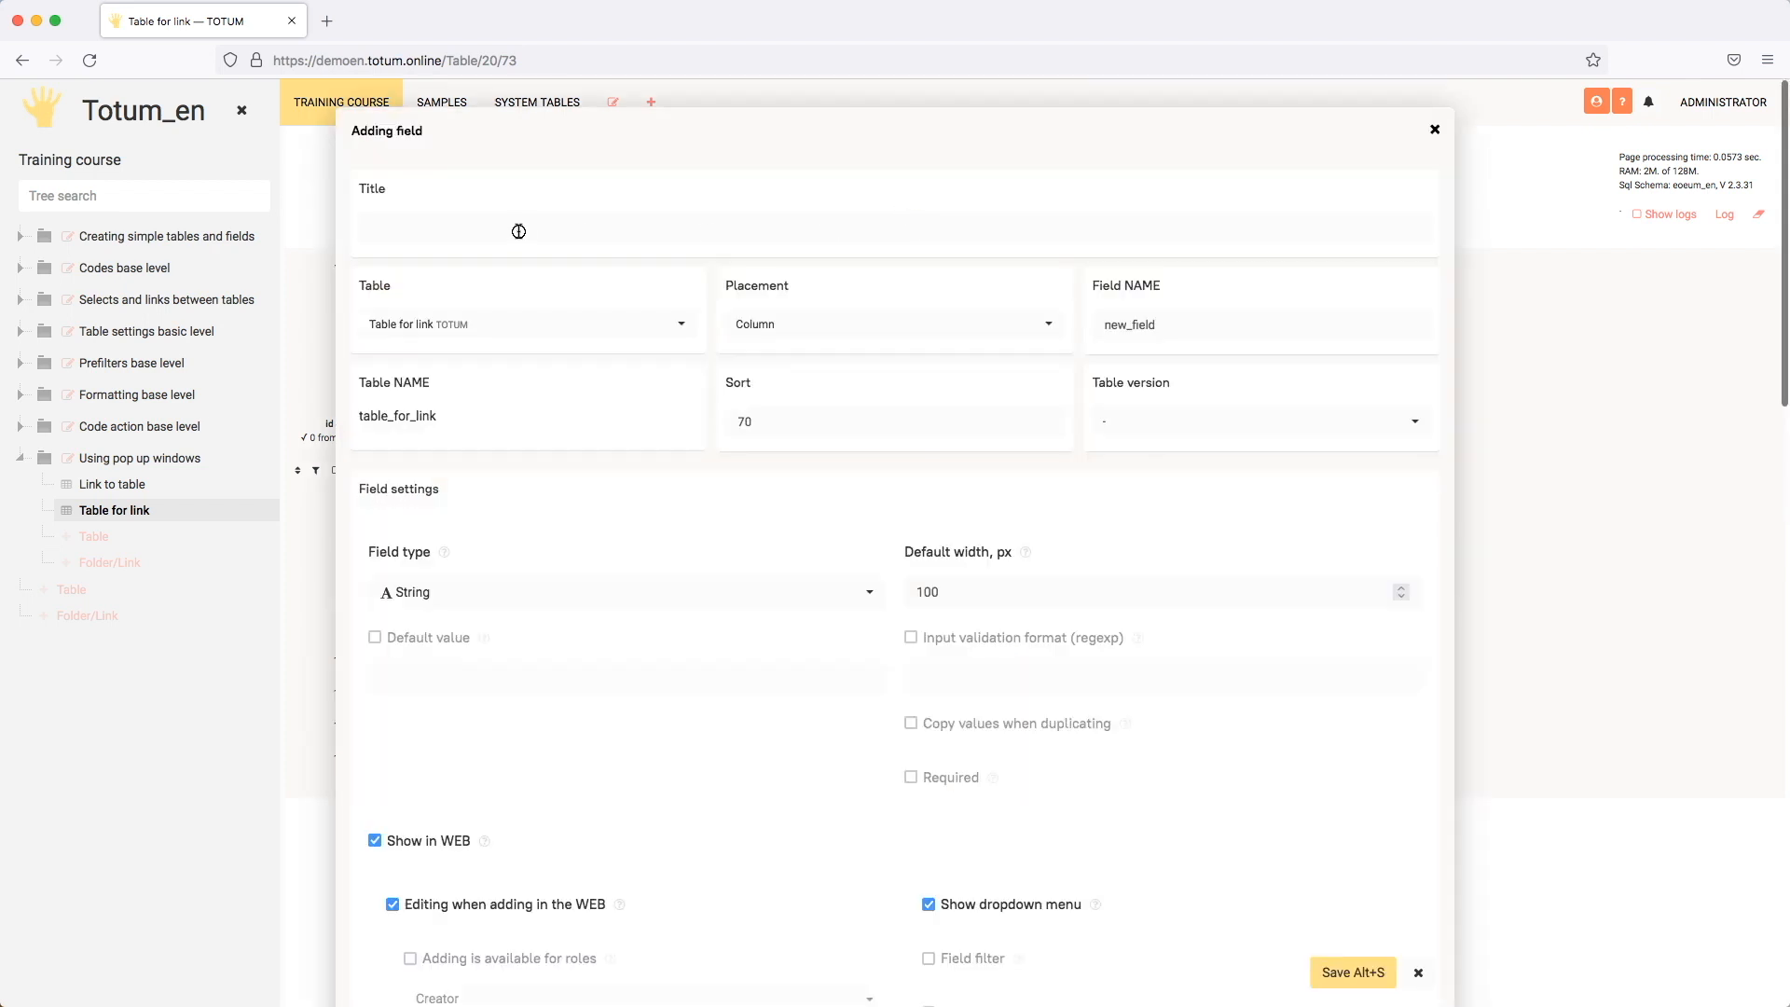
text(Field in)
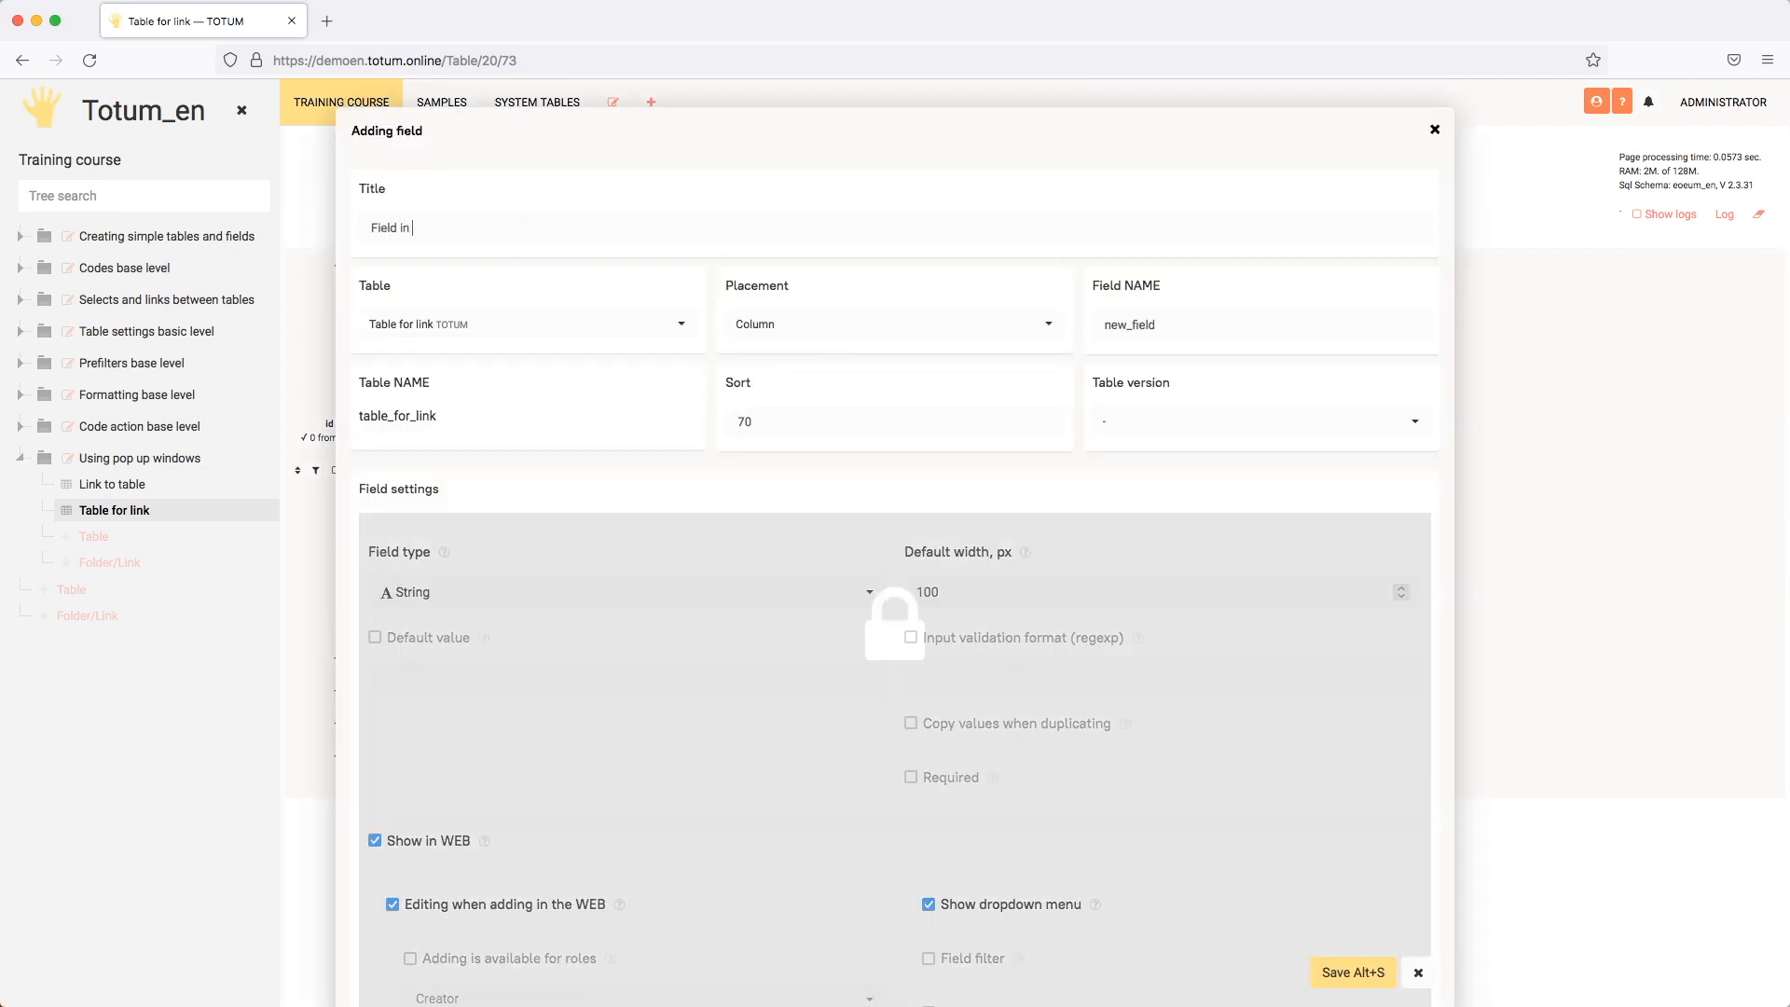
text( heder)
Place the new field in the Header with a default width of 300 px and save it.
click(904, 332)
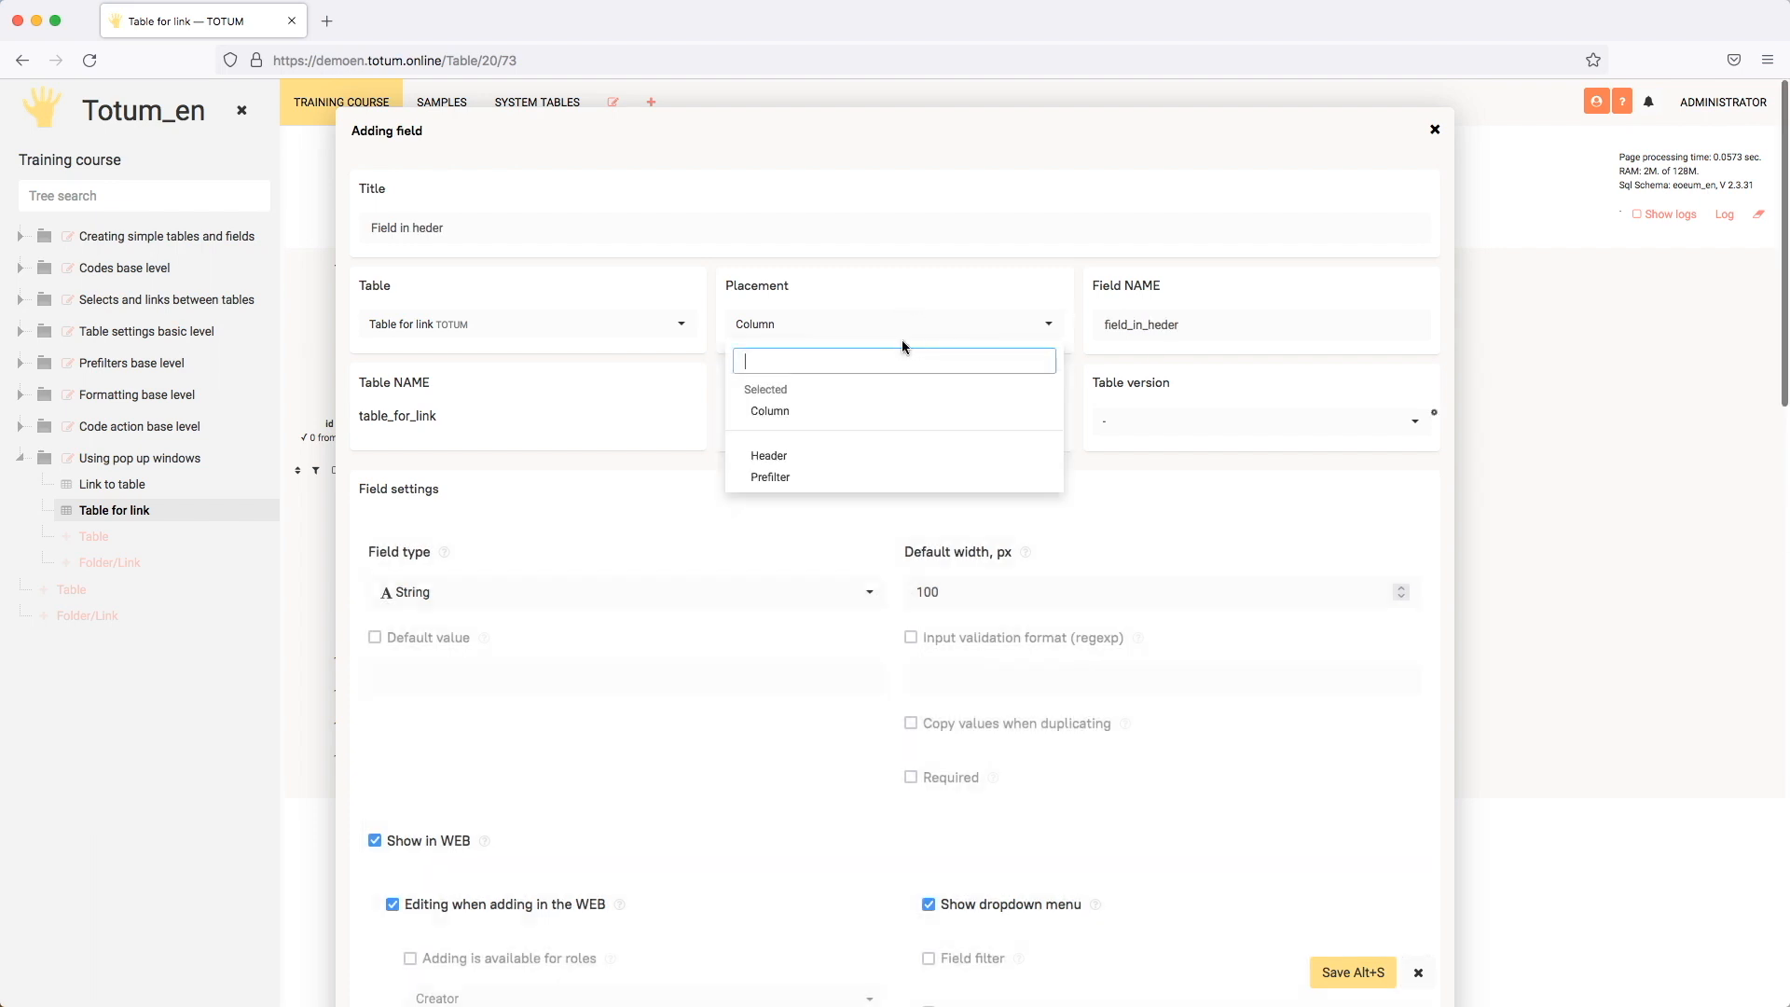
click(797, 451)
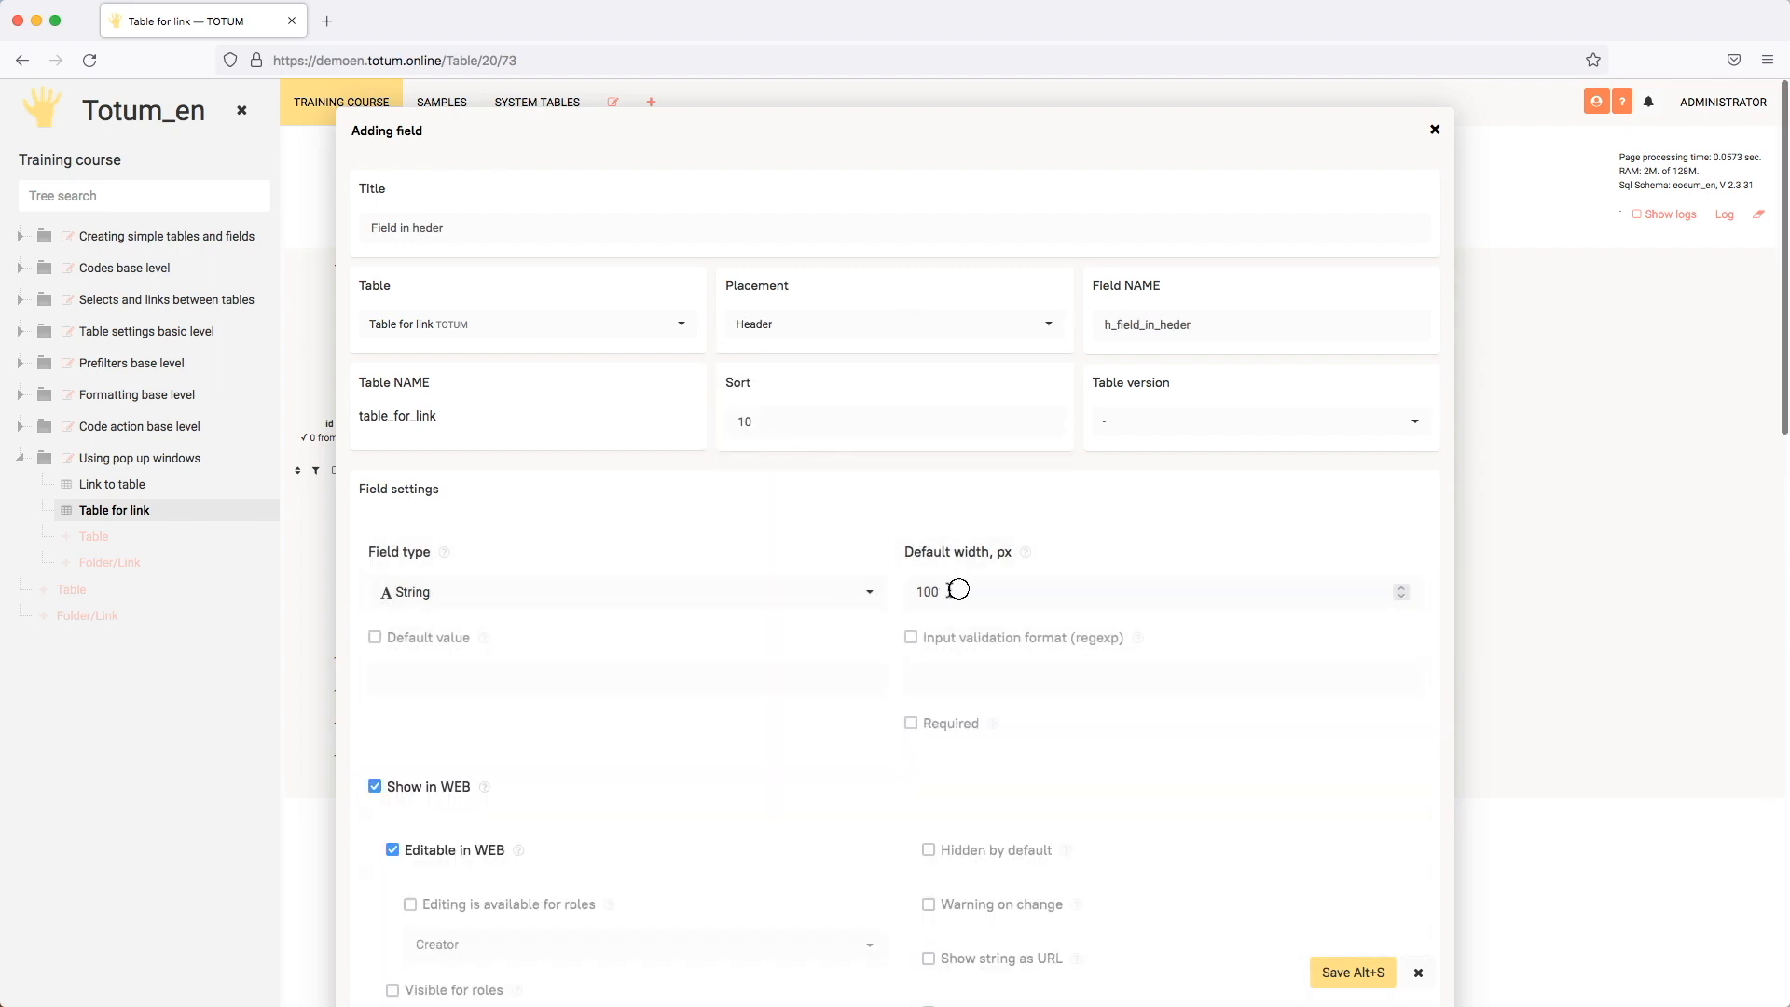
double_click(928, 592)
text(300)
key(alt+s)
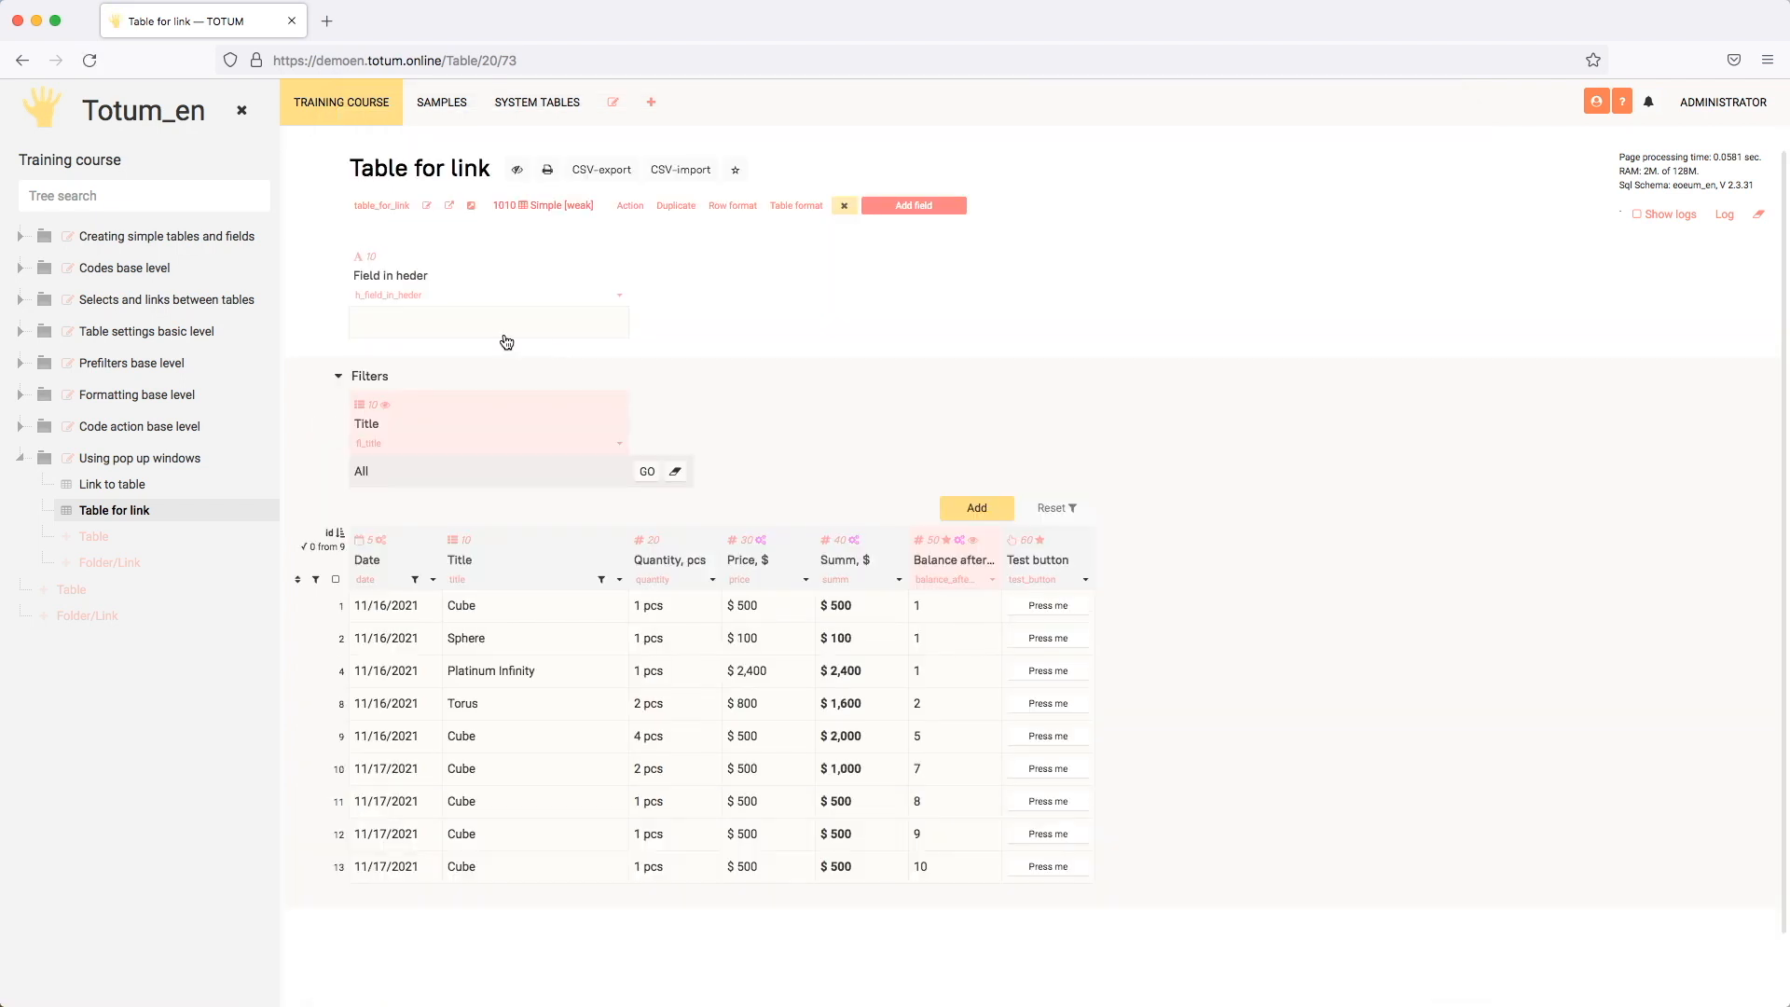
Return to Link to table and check the Cube row's Movements window, discarding its pending new row before closing it.
click(165, 482)
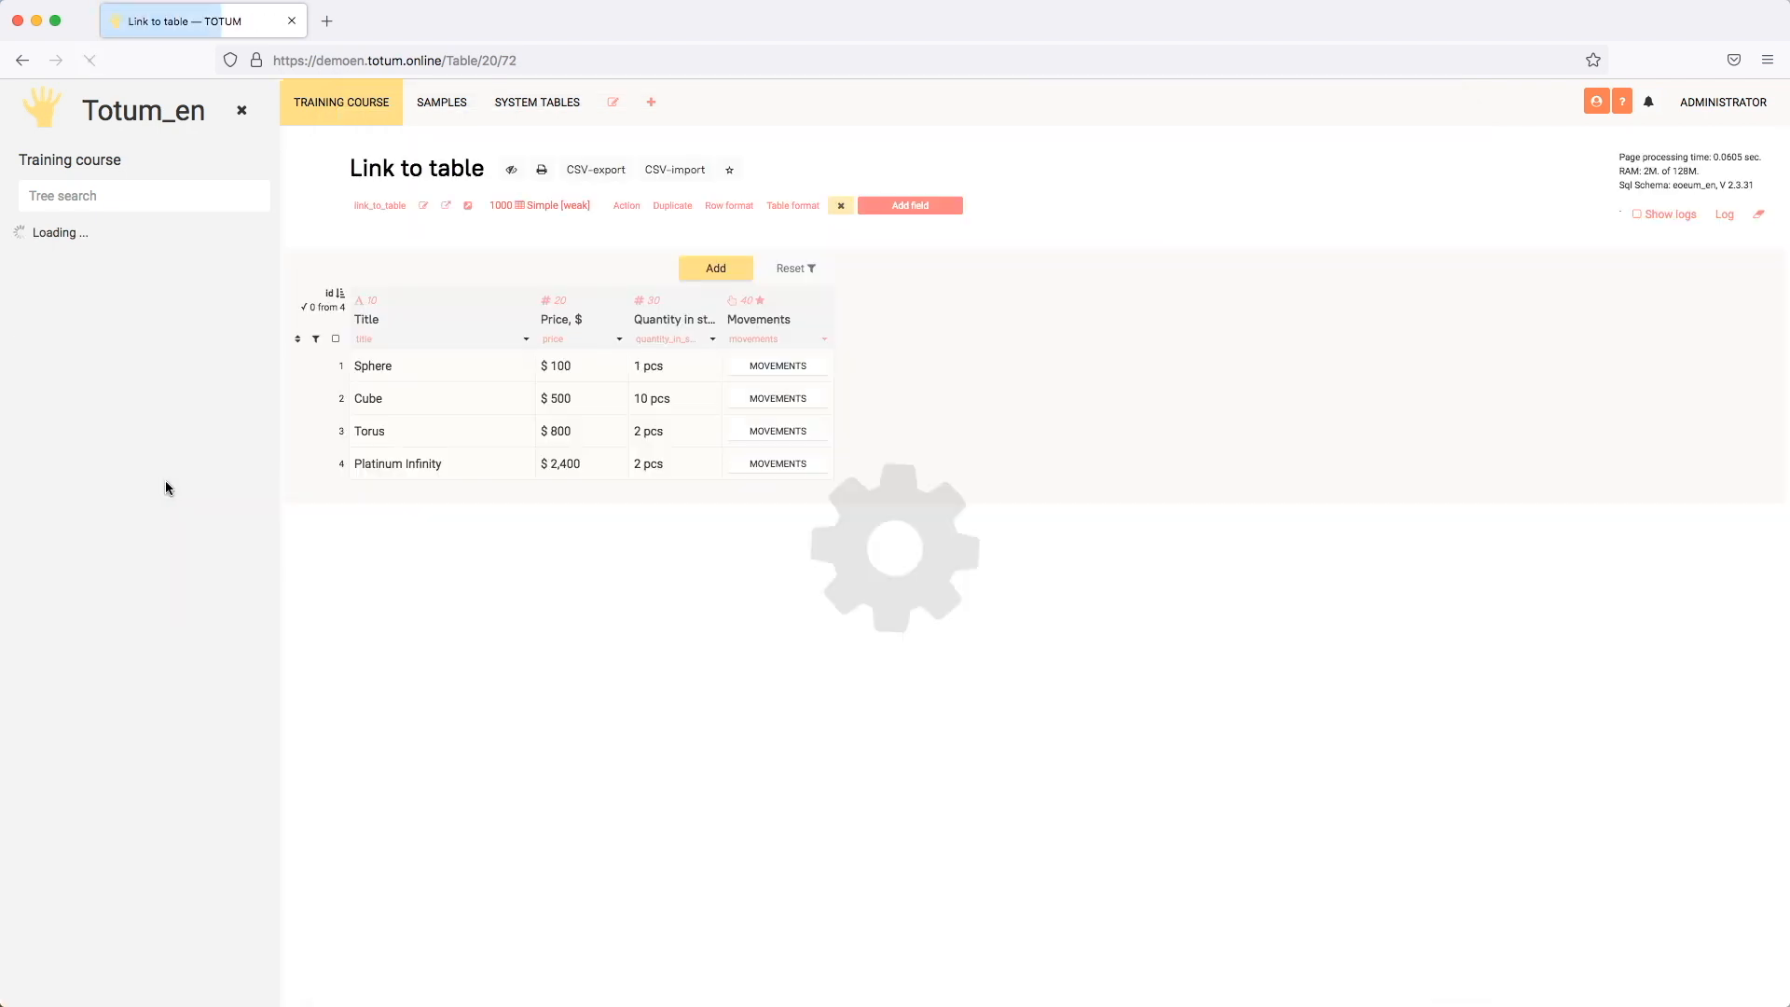
click(779, 393)
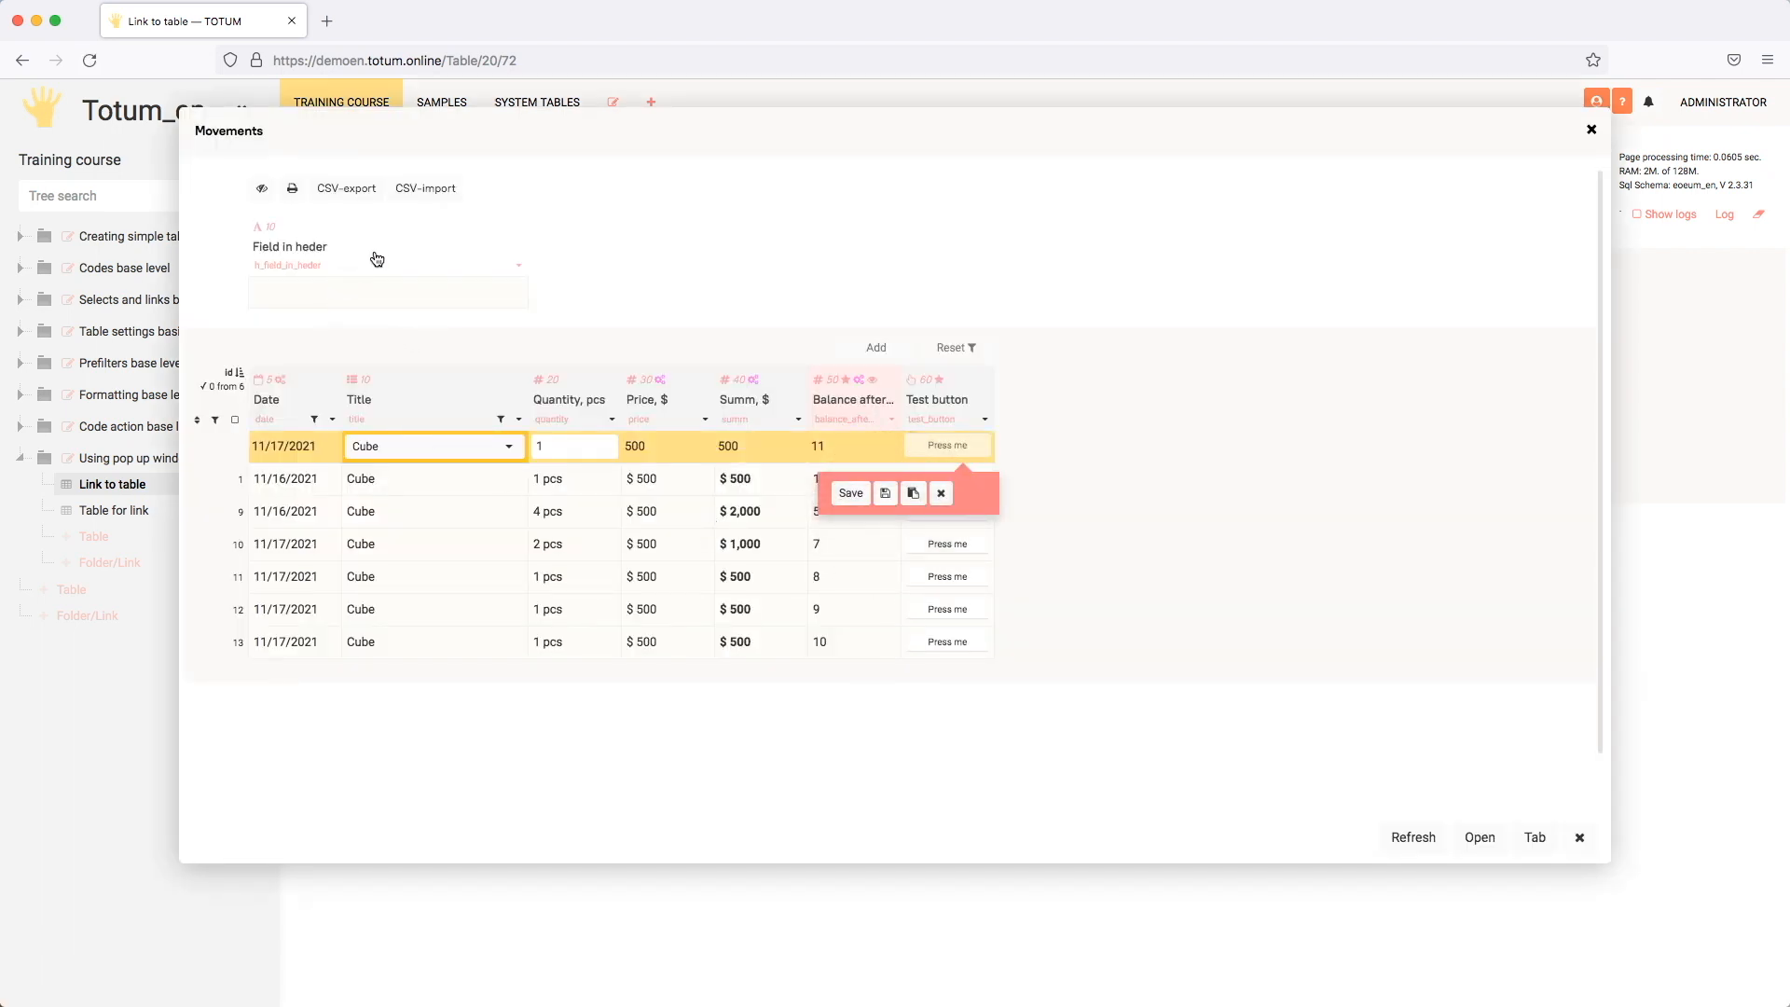
click(941, 493)
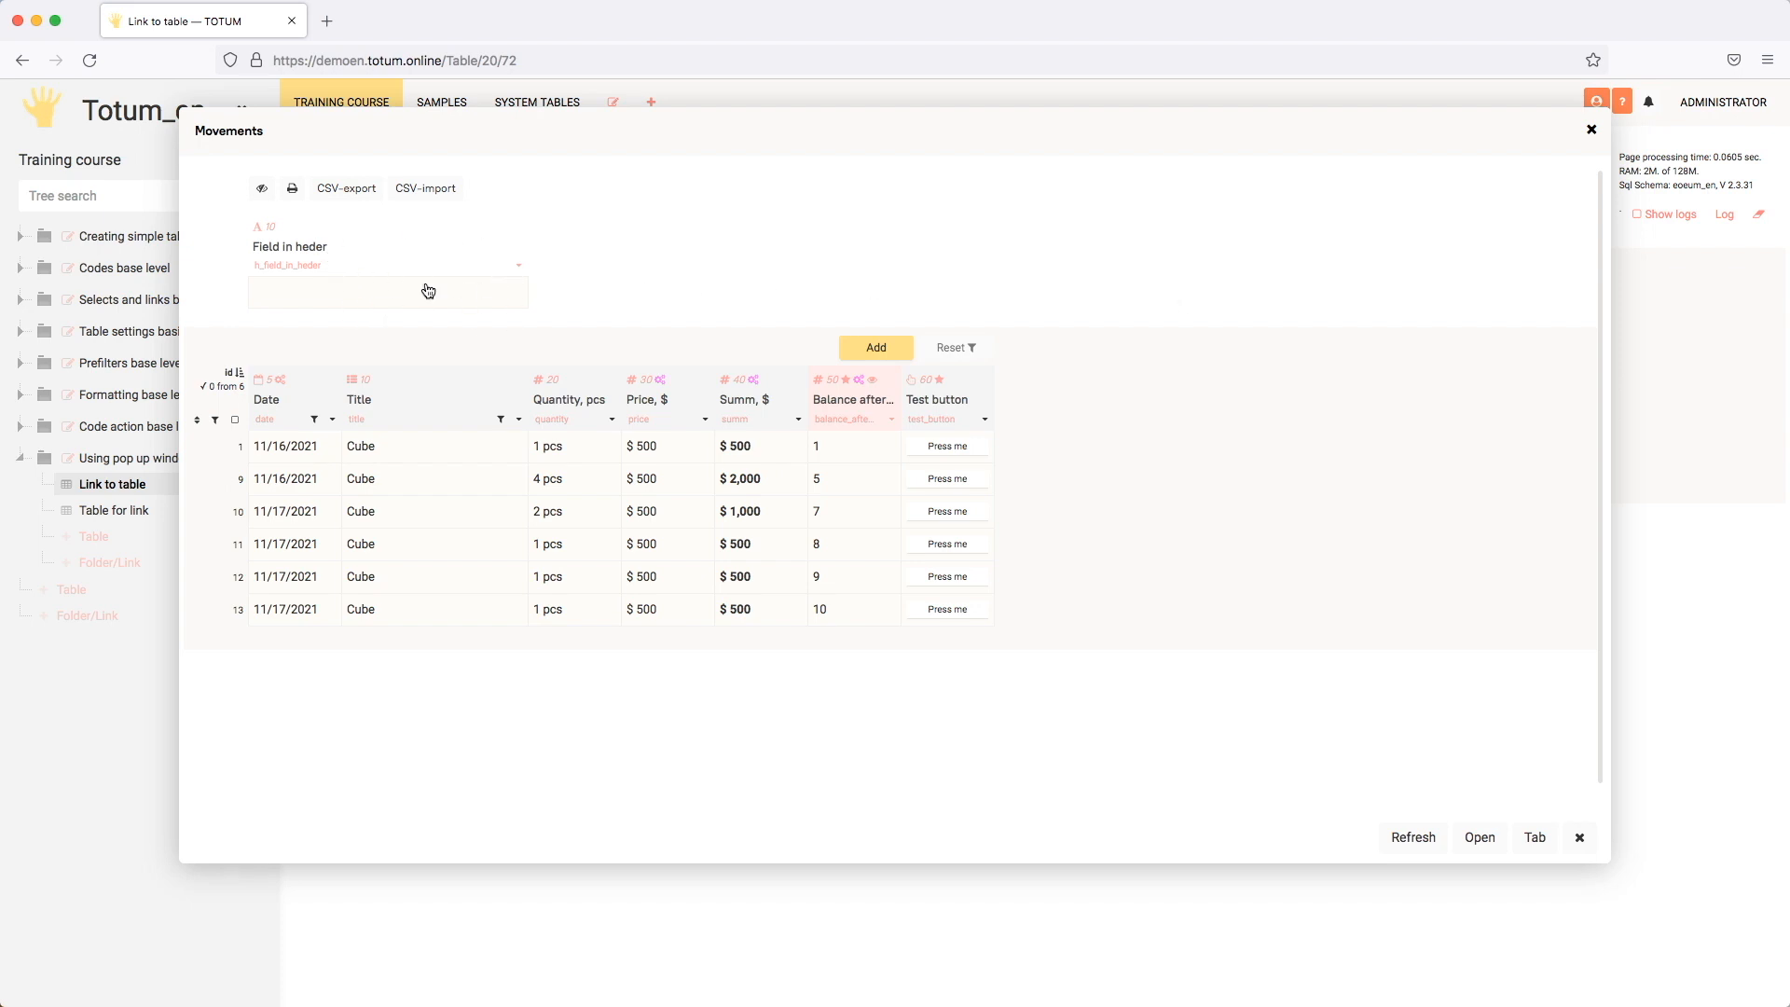
click(1580, 837)
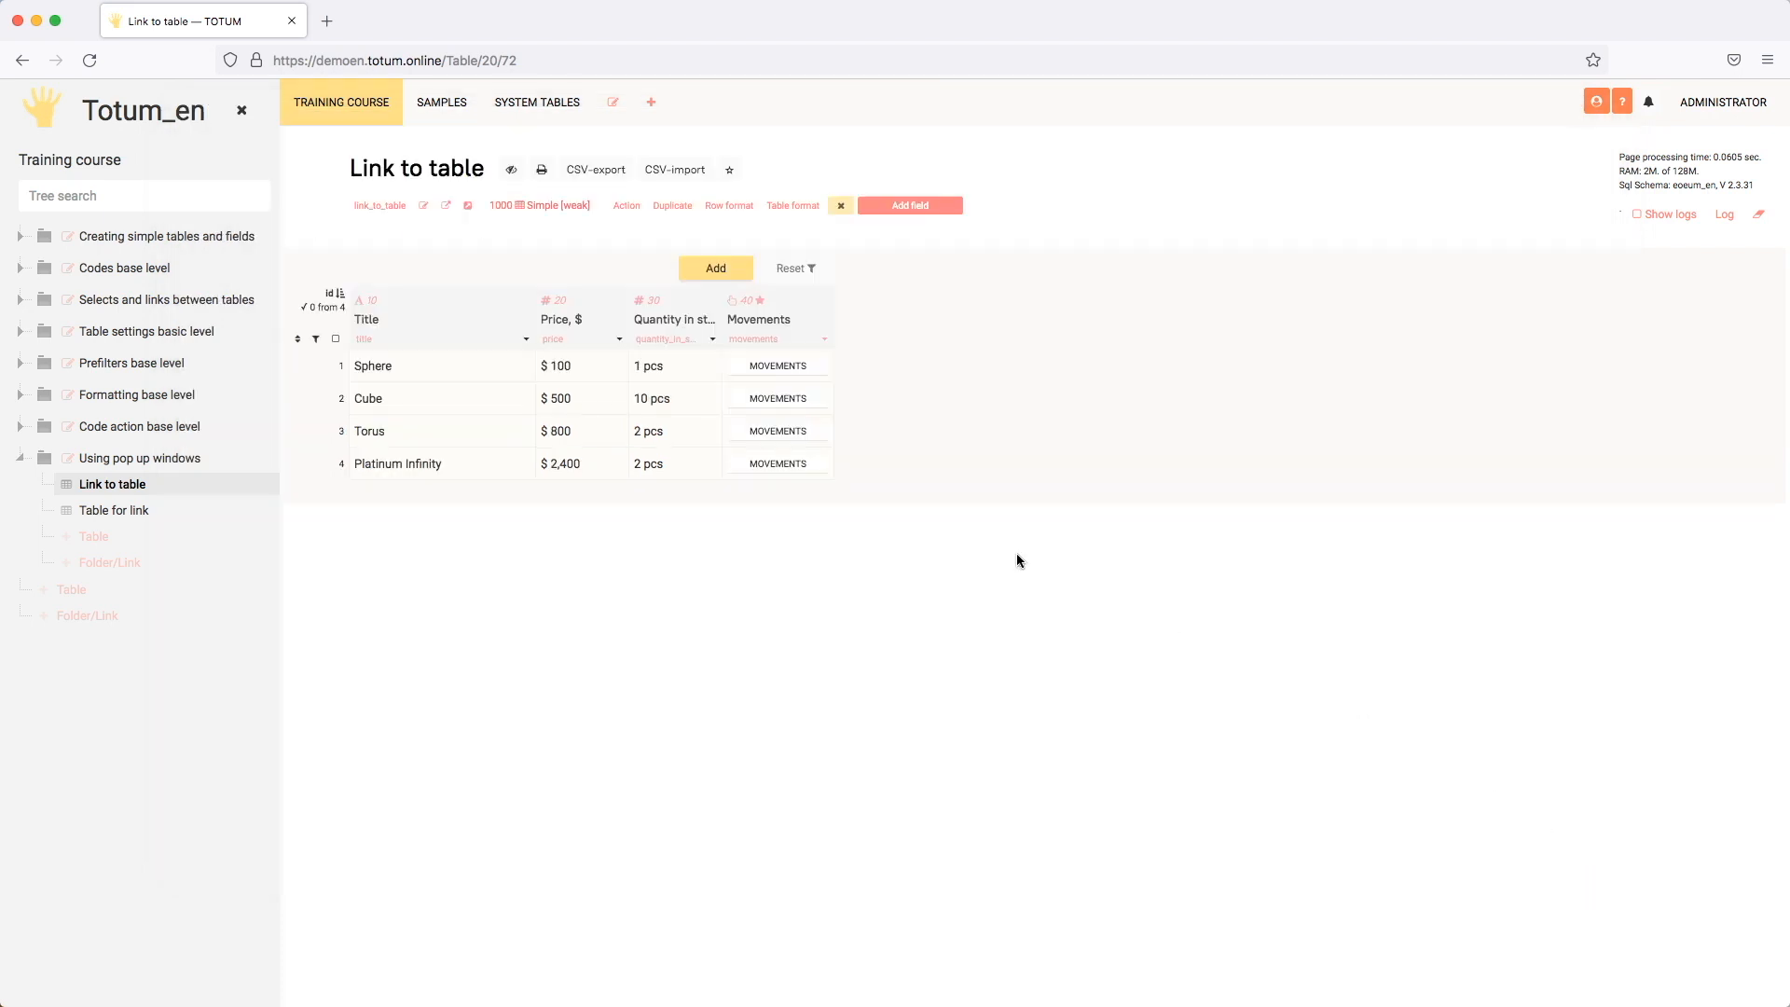
Append the parameter header: false after refresh: true in the Movements field's action code and save the field.
click(825, 338)
scroll(1003, 489, down, 5)
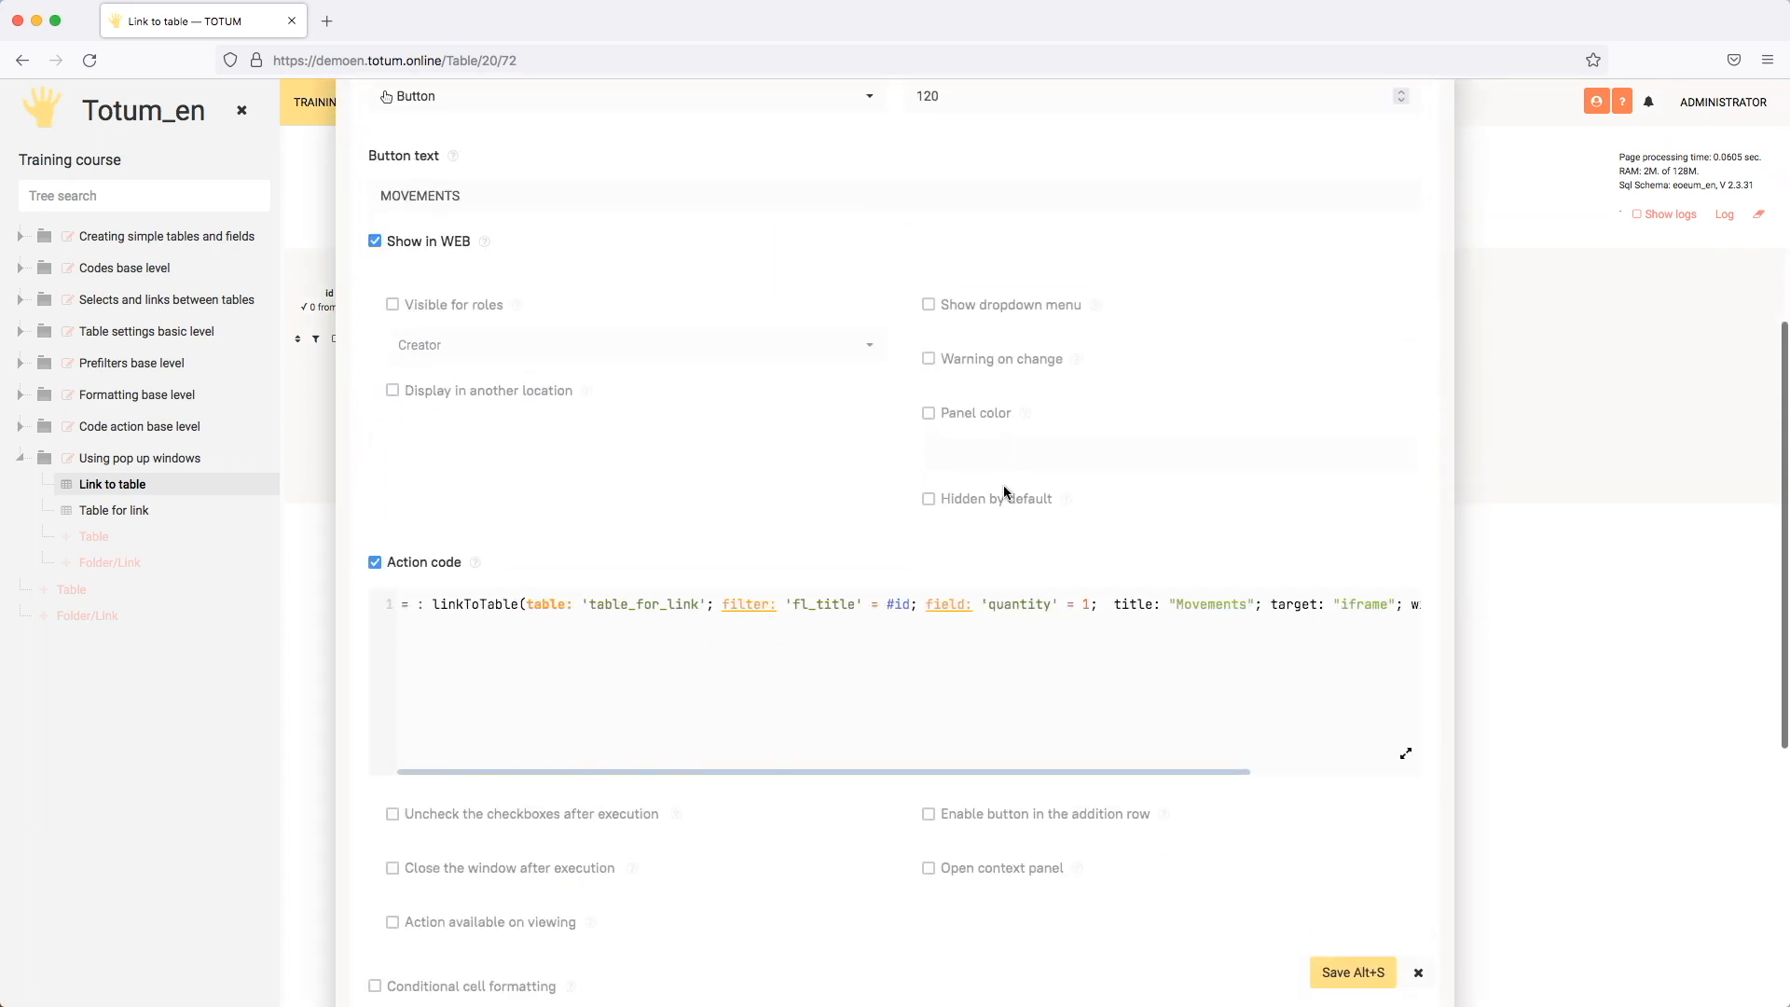
scroll(1041, 631, right, 5)
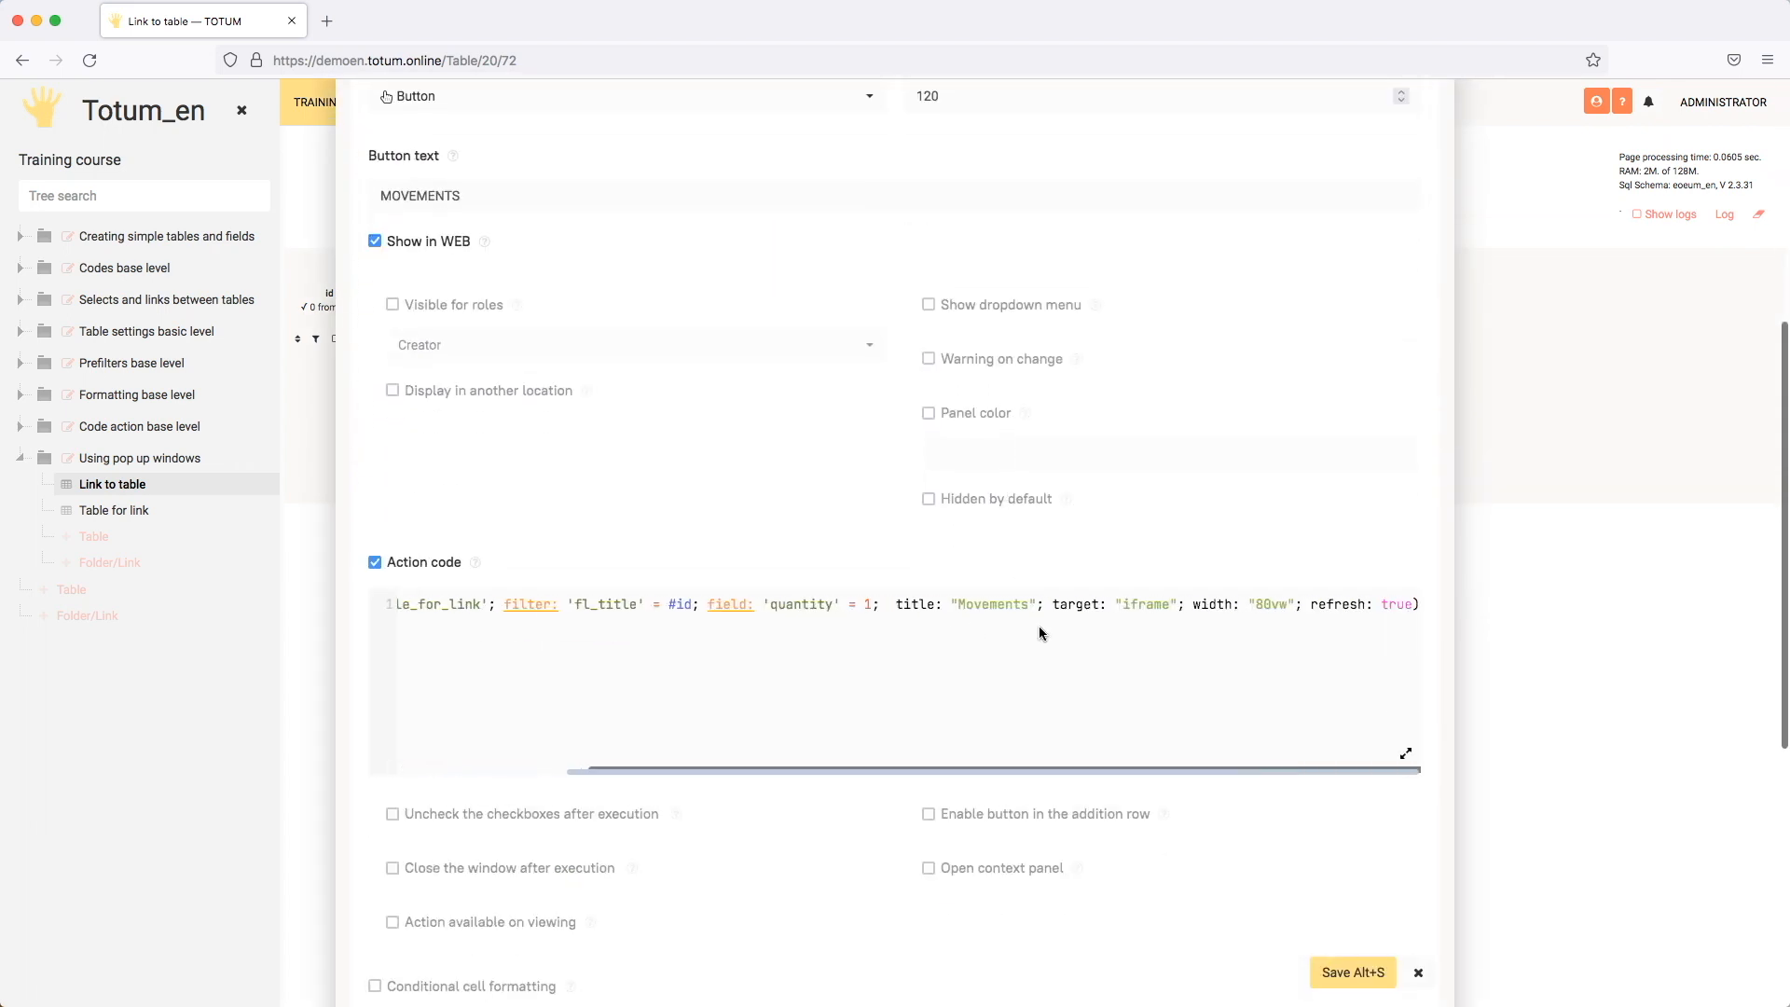
click(1414, 606)
text(; )
text(header: fa)
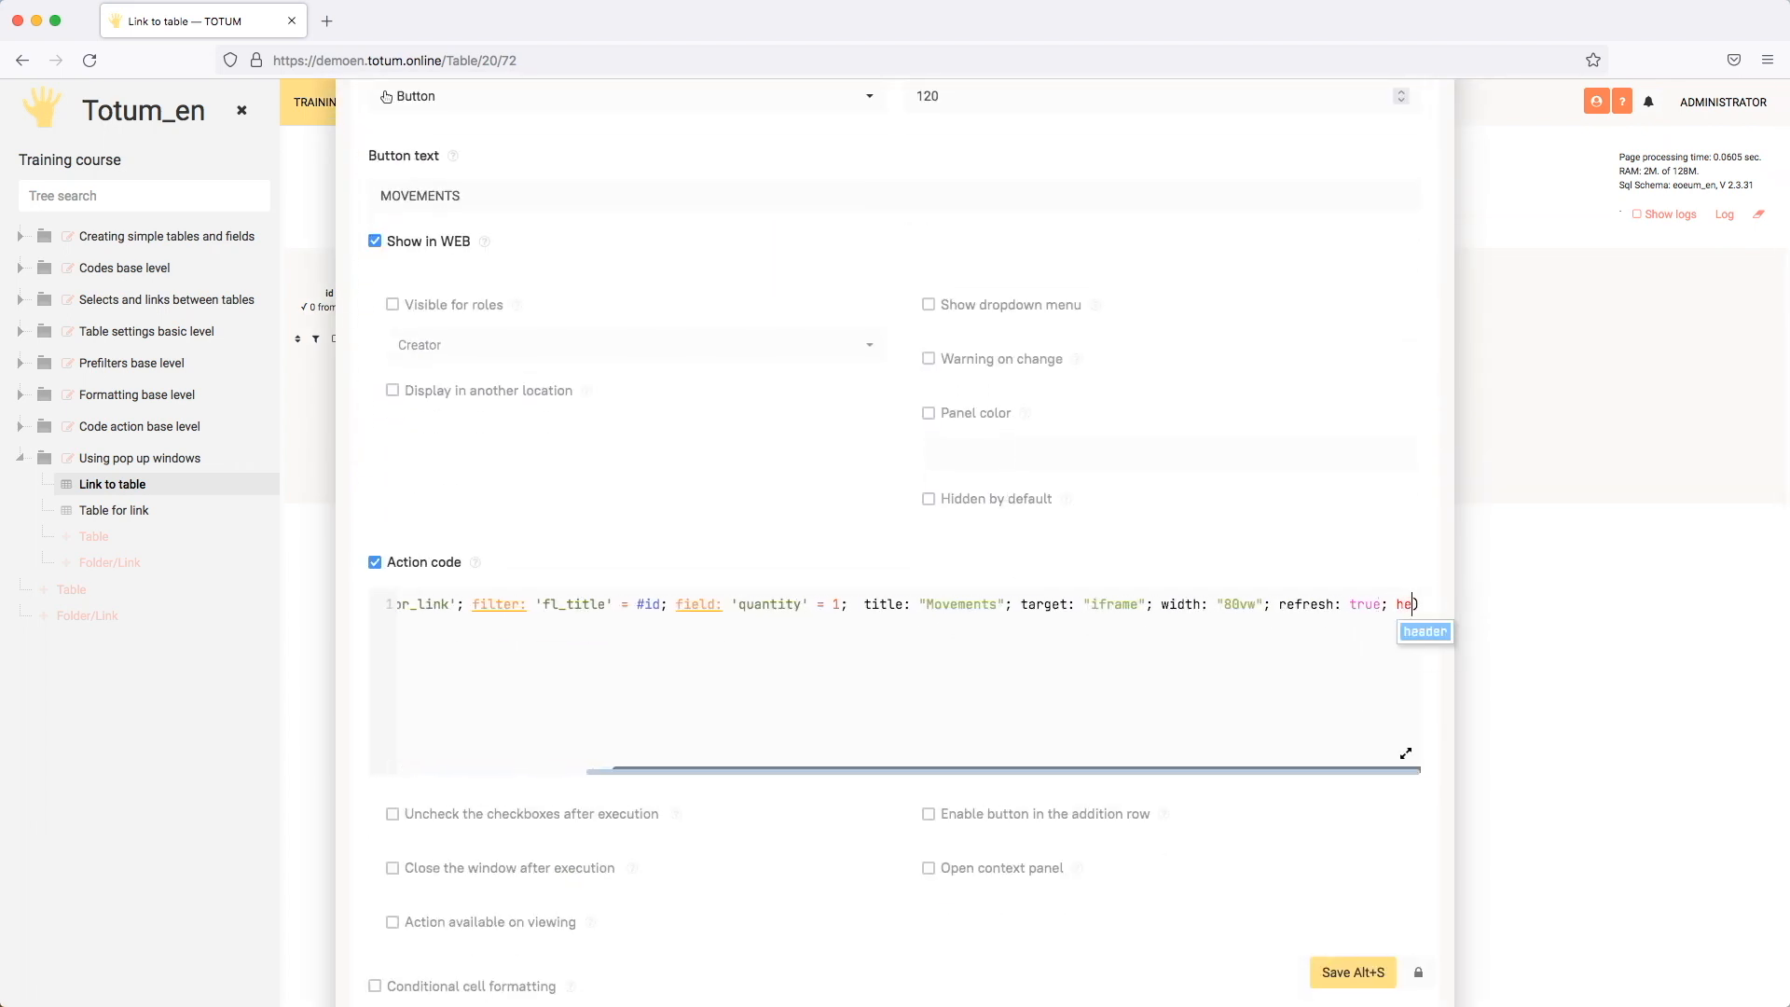
text(lse)
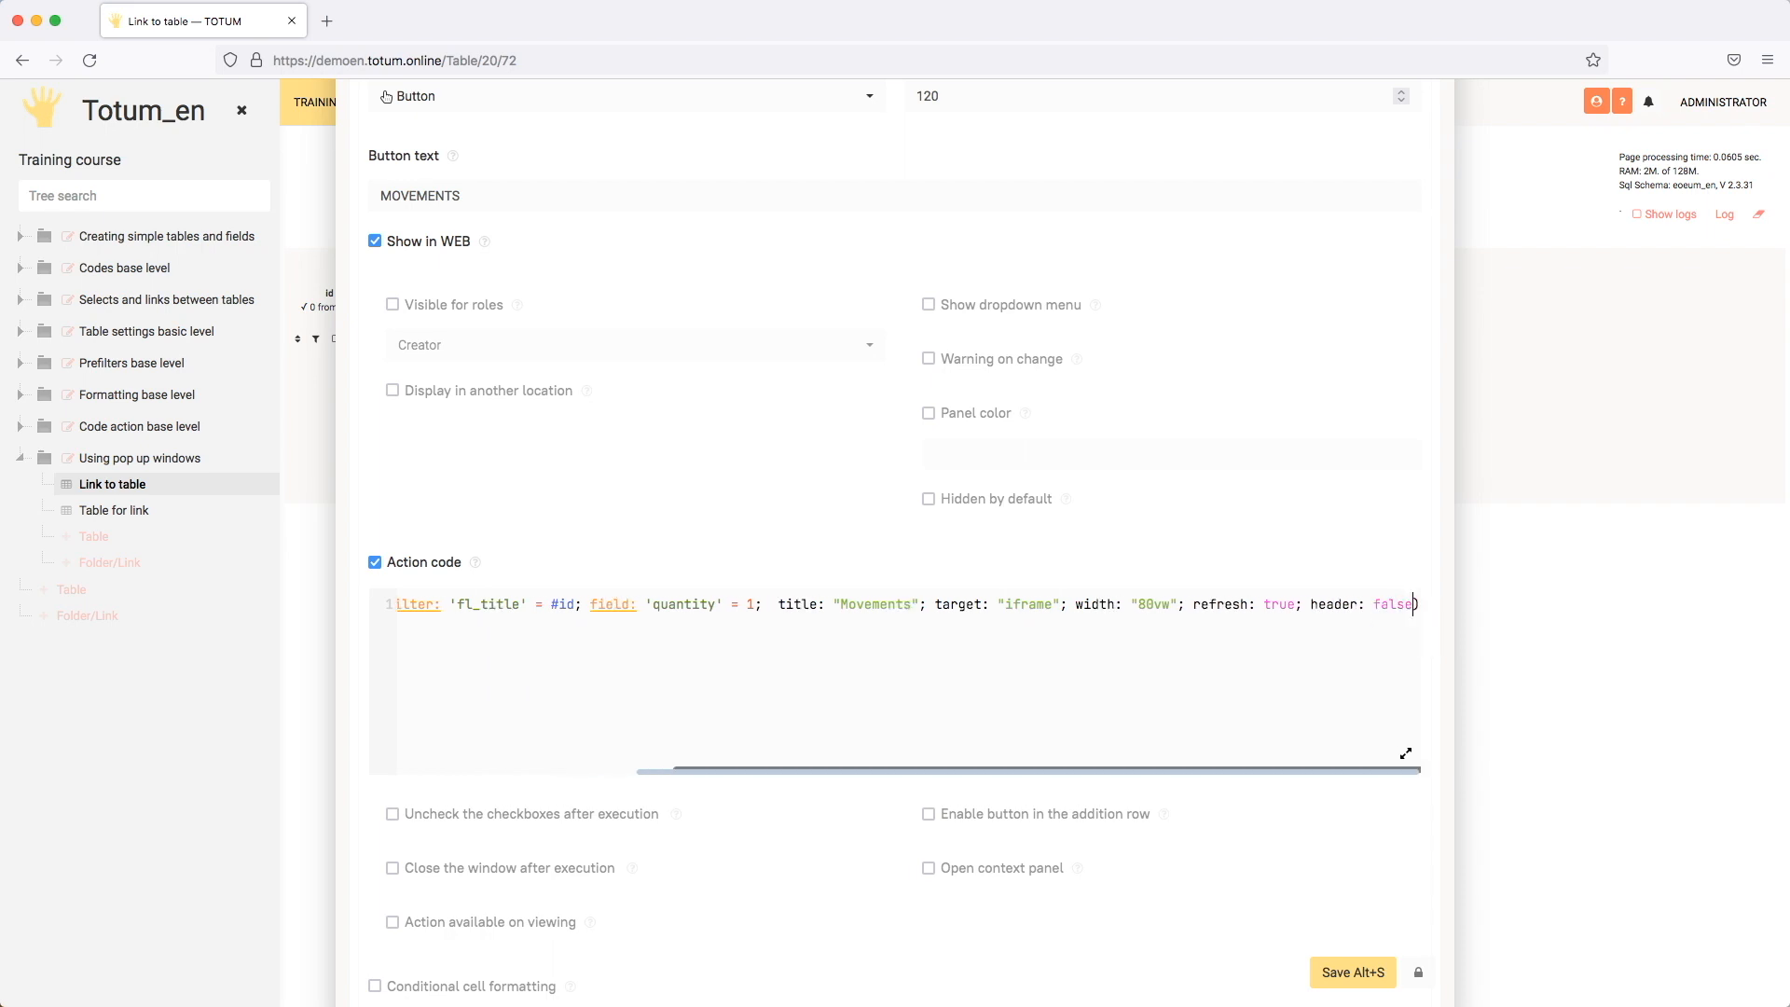
key(alt+s)
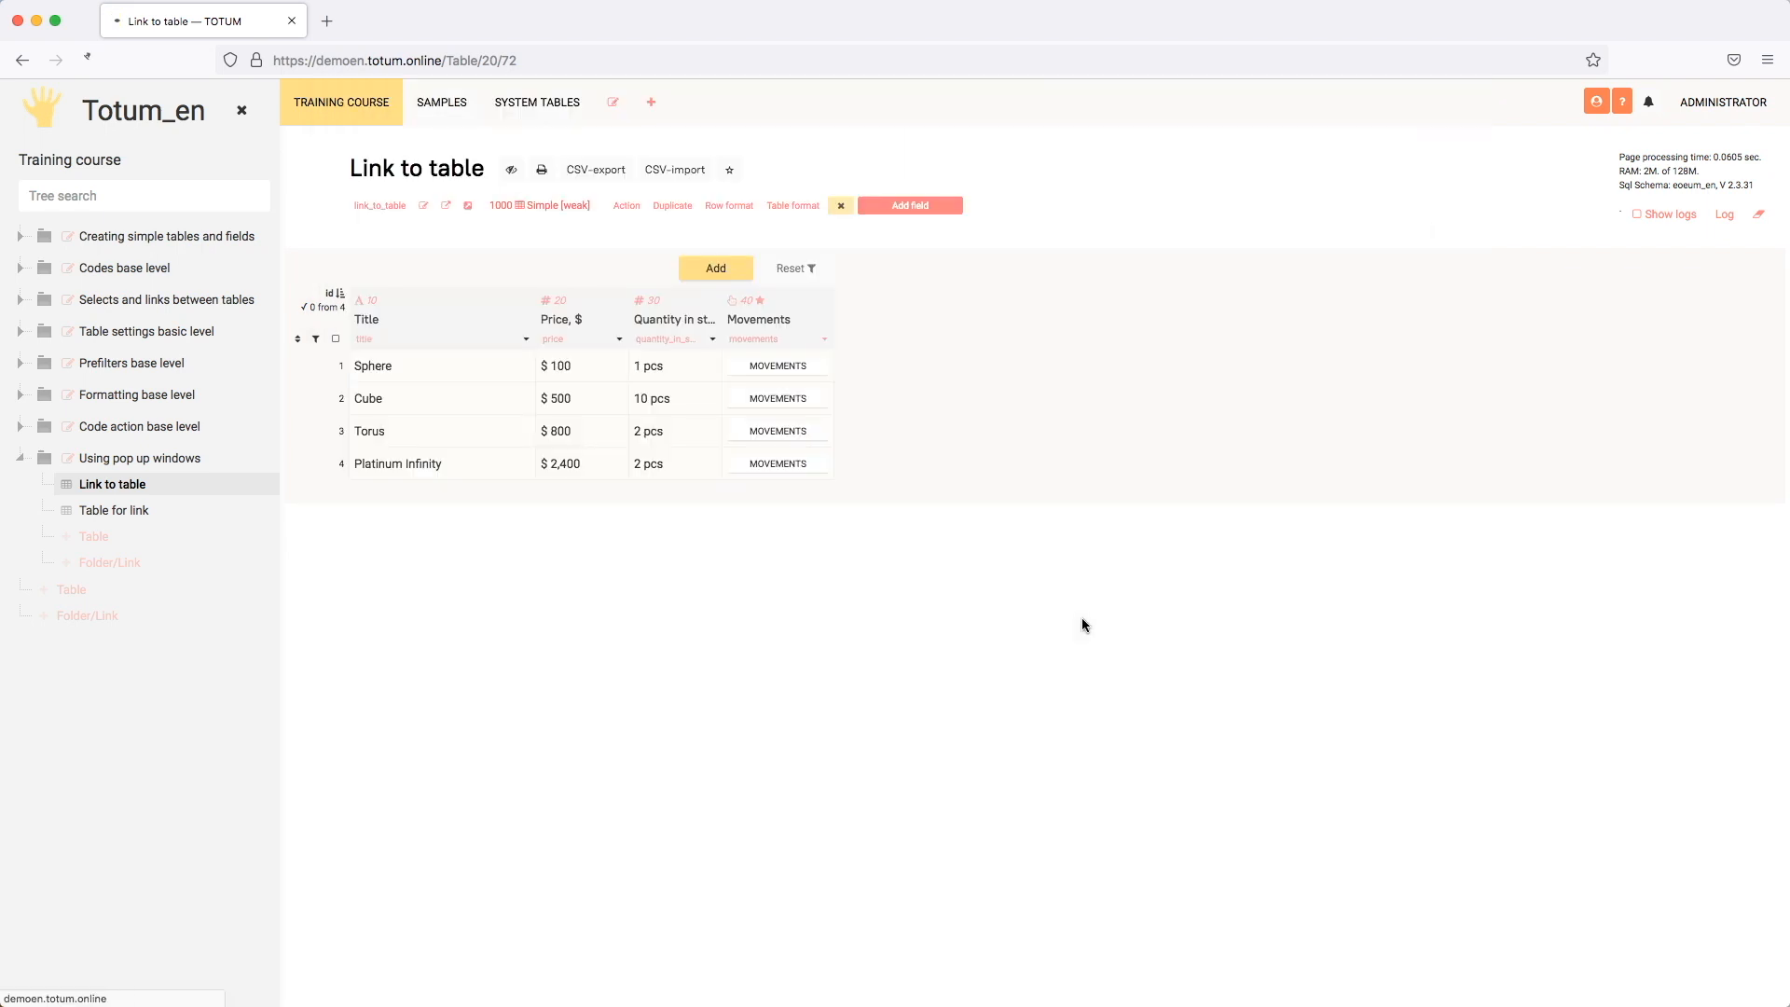
Open the Cube row's Movements window again, discard the pending new row and move the window aside and back.
click(791, 397)
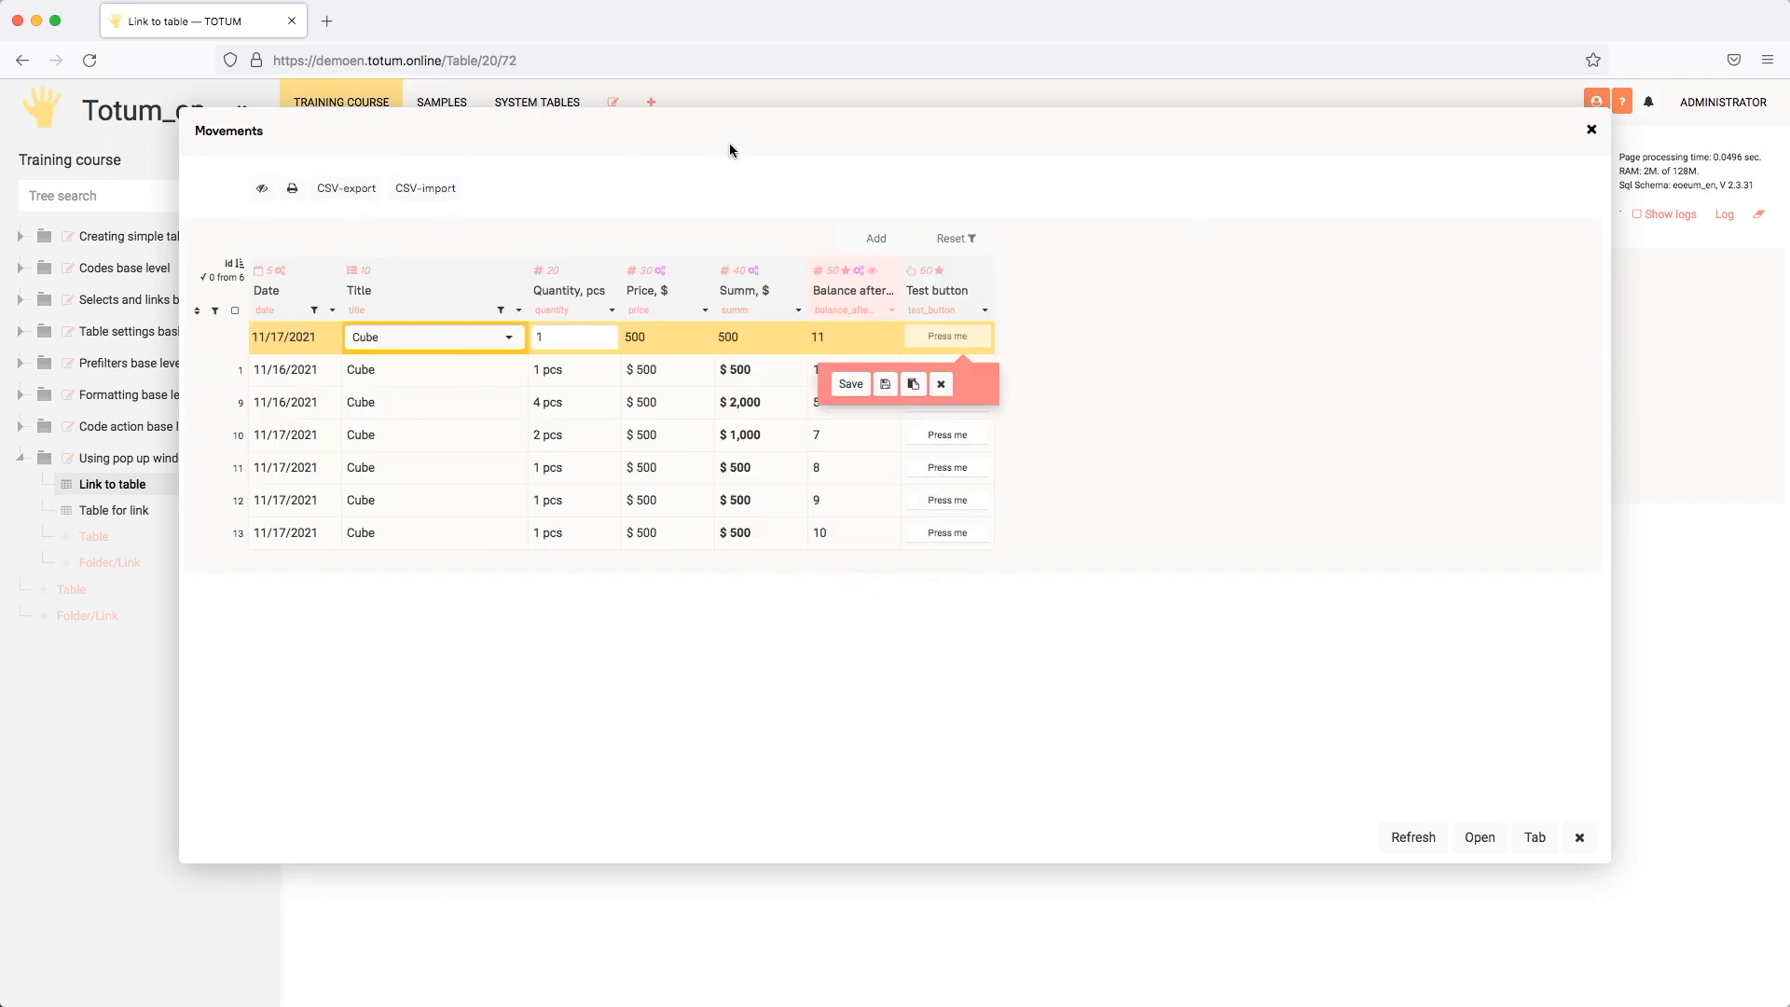
drag(786, 128, 1001, 133)
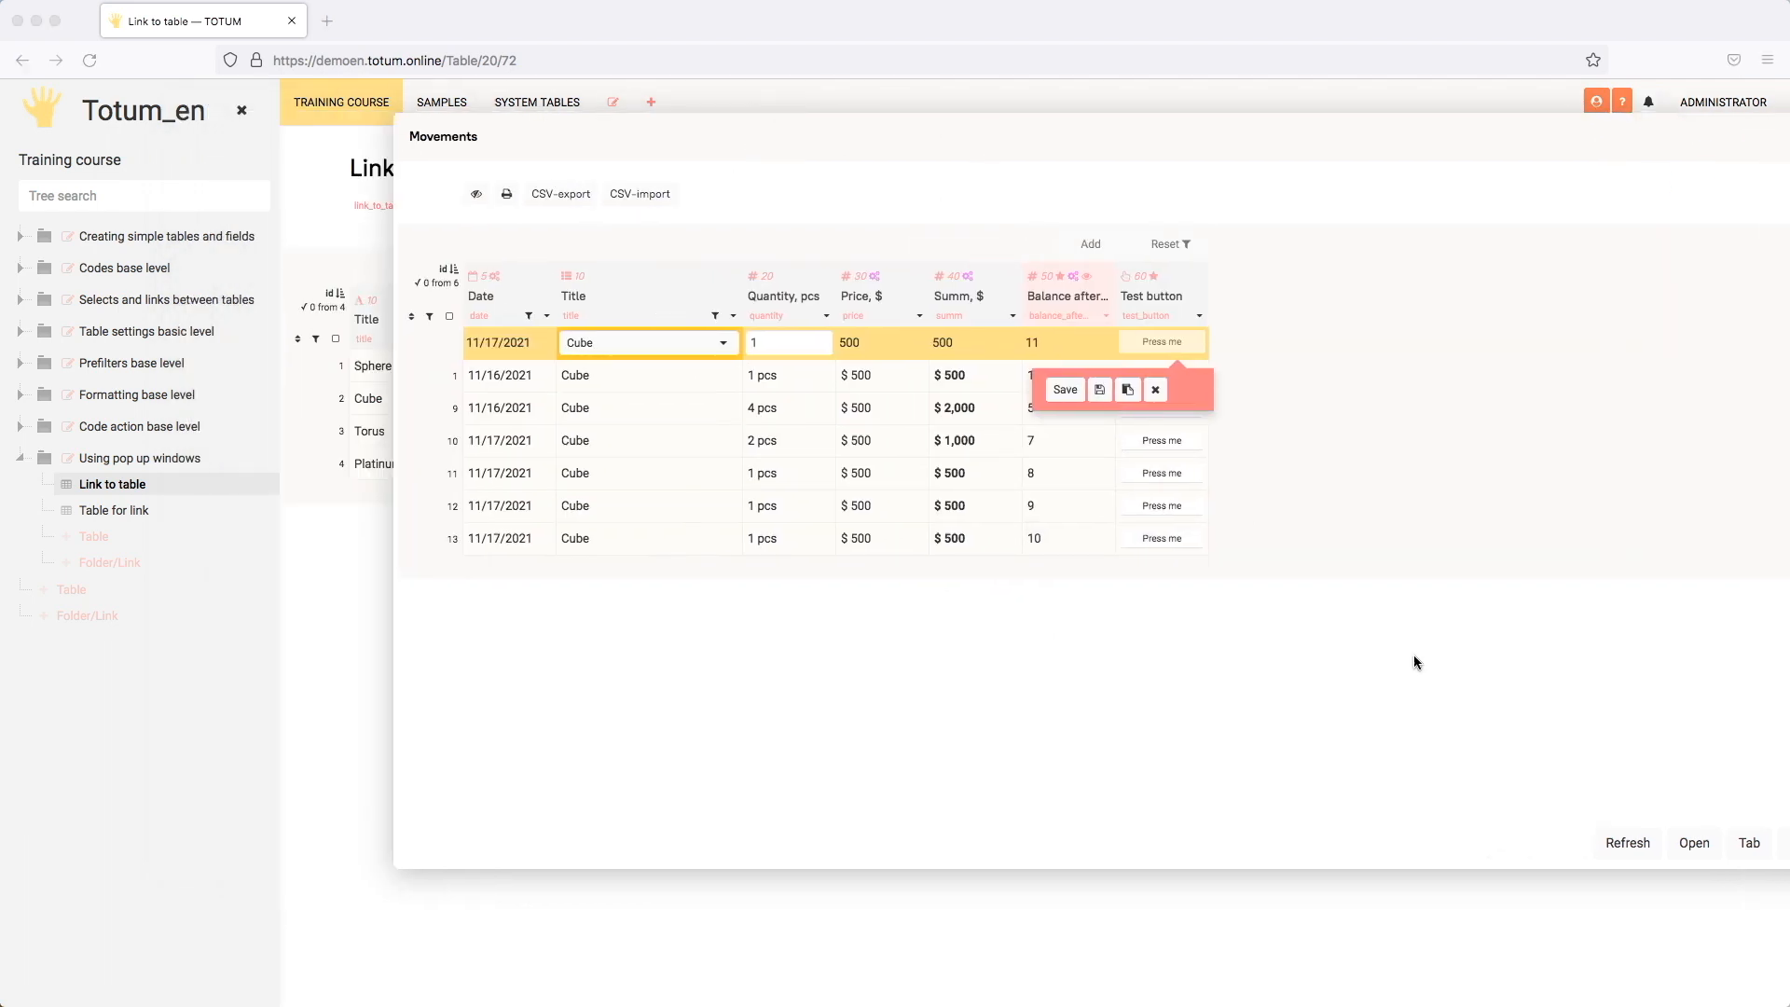
click(1156, 389)
drag(1559, 138, 1348, 141)
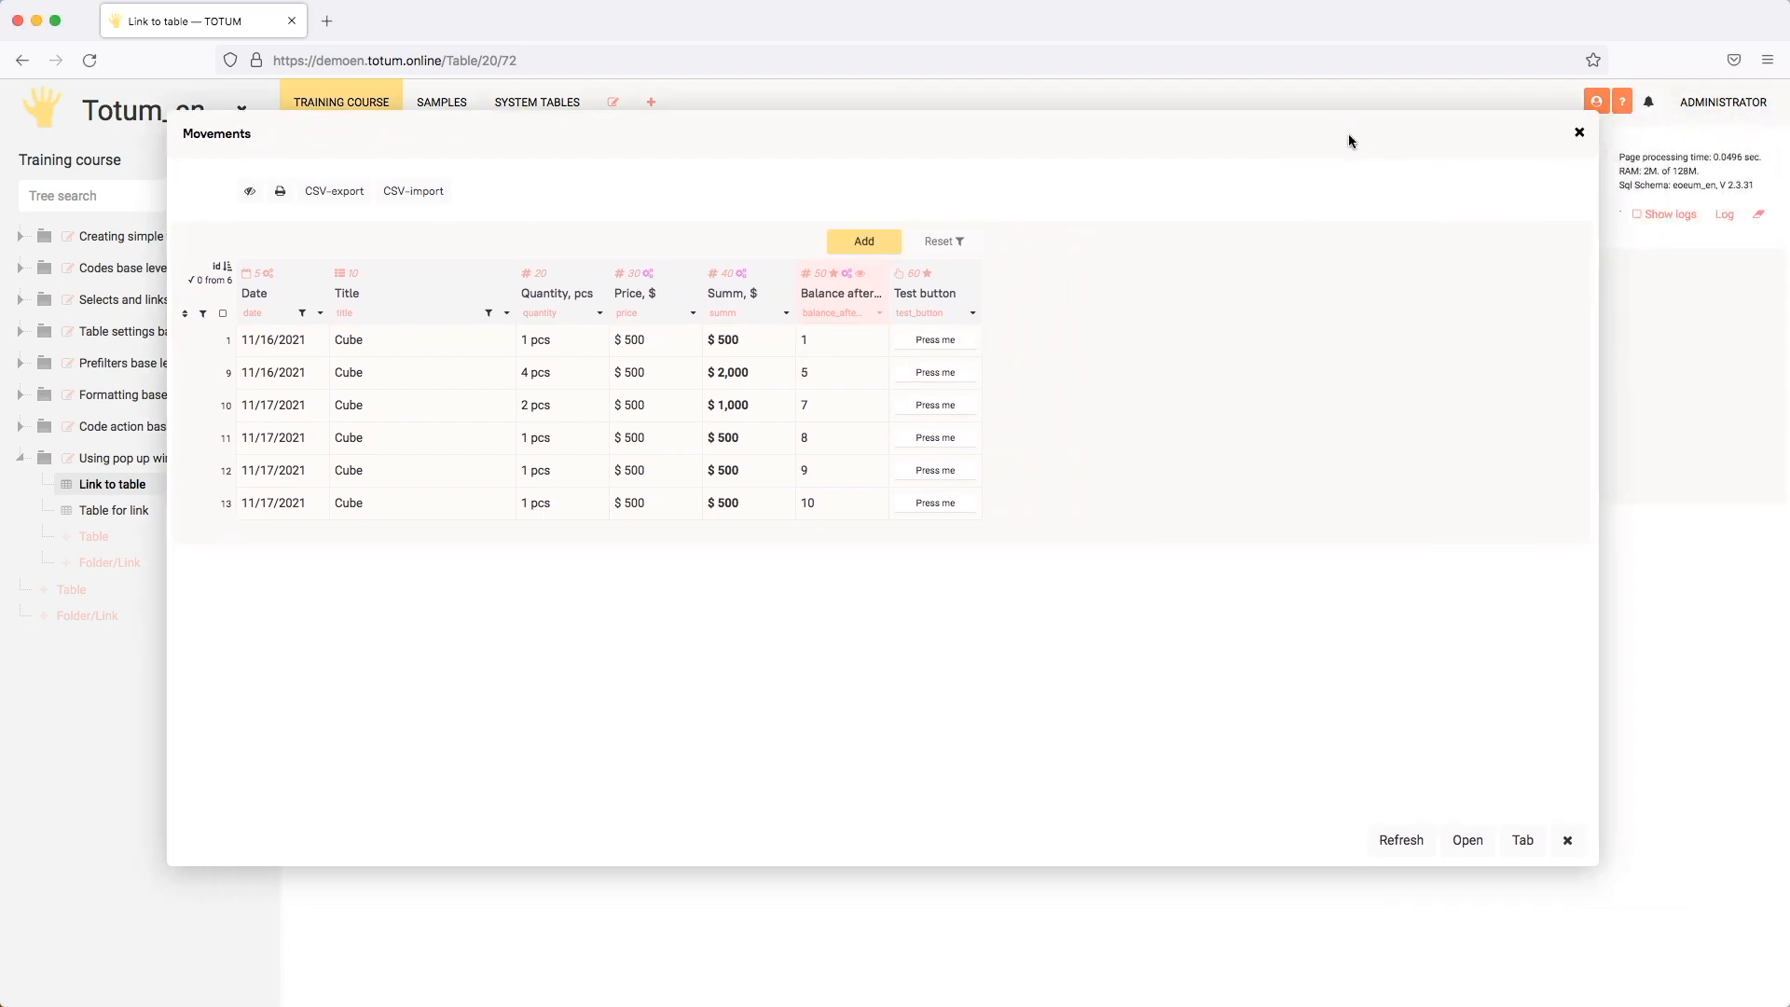